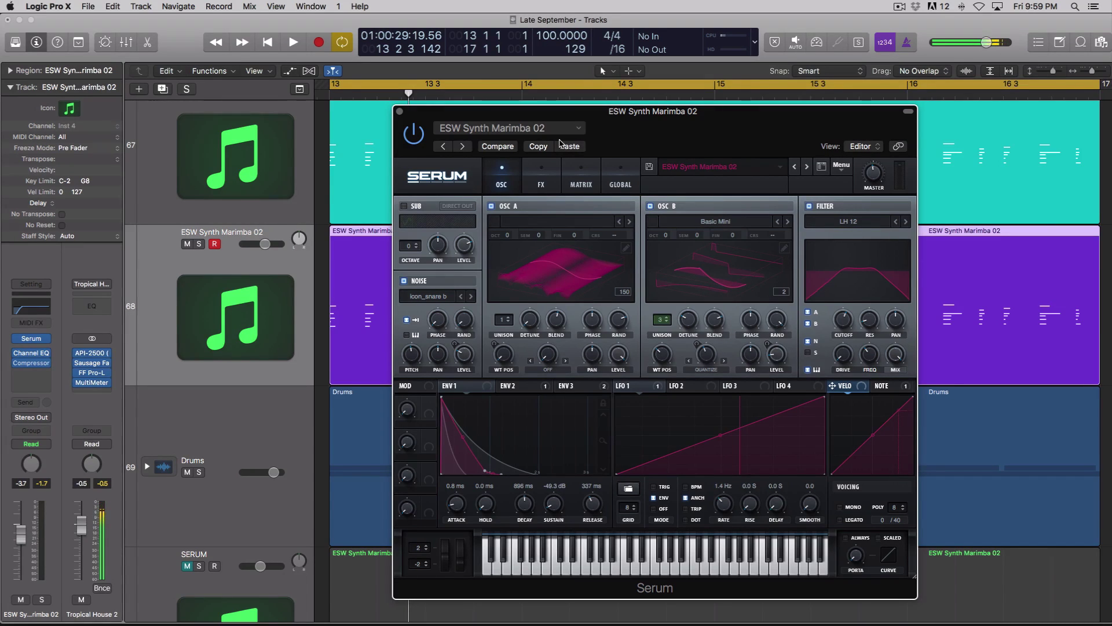
# Play the loop in the full mix and soloed, listening to the ESW Synth Marimba 02 track, and stop playback with solo off.
pyautogui.press('space')
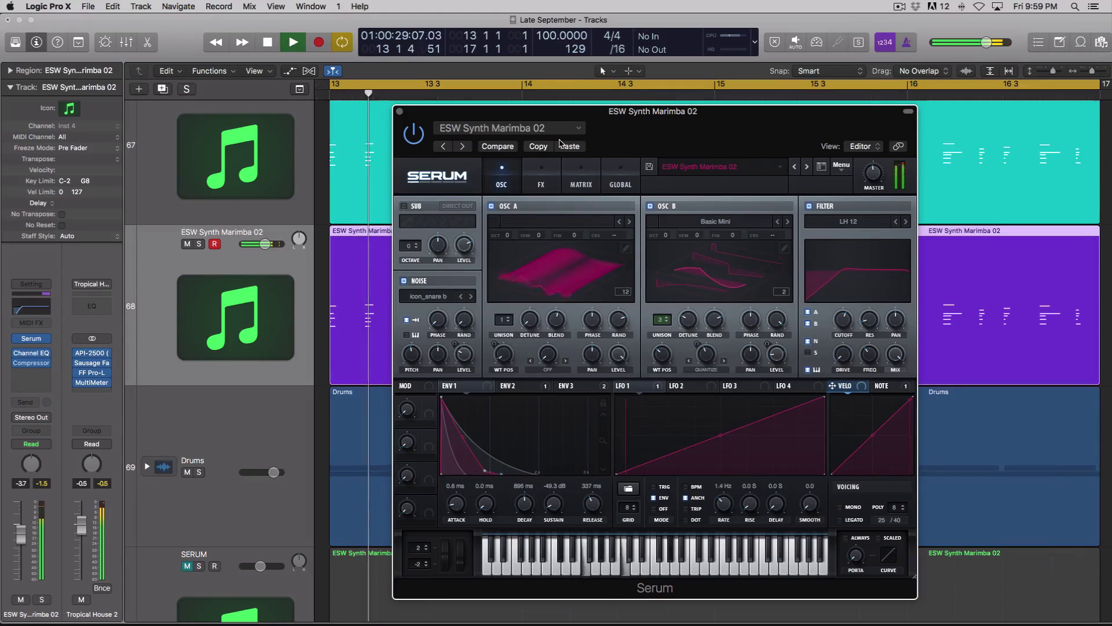
pyautogui.press('s')
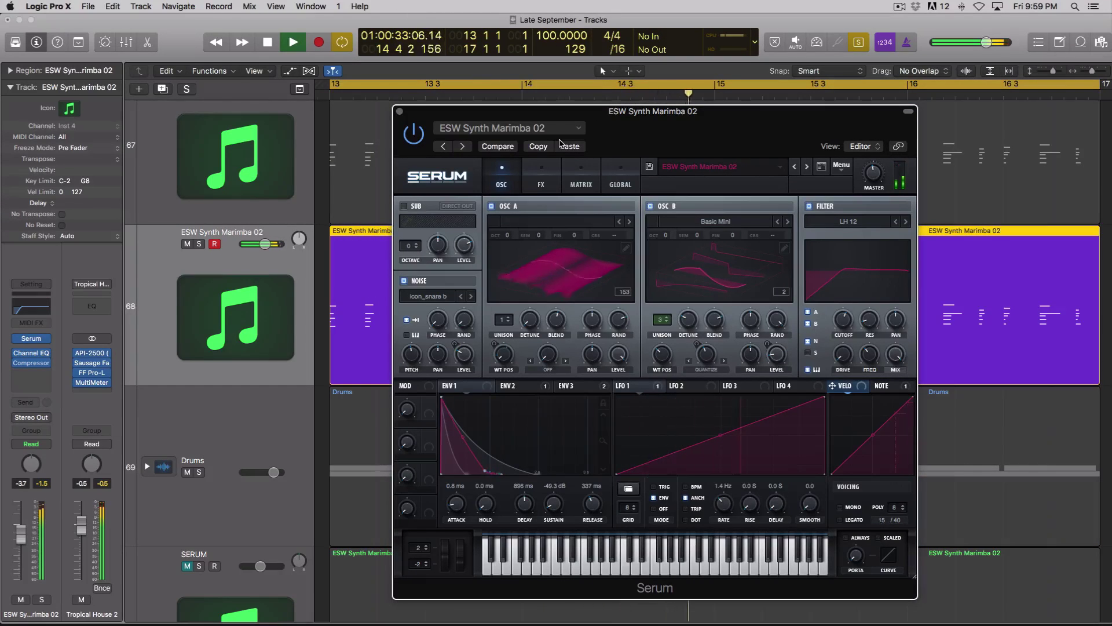
pyautogui.press('s')
pyautogui.press('space')
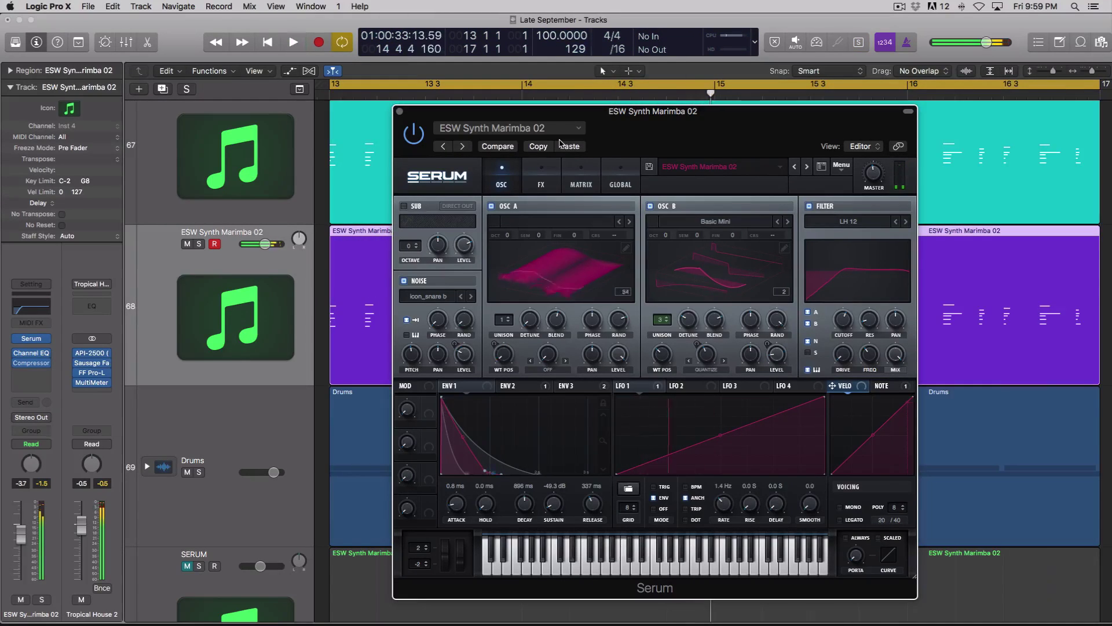
# Show oscillator A's wavetable as a 2D waveform and sweep its wavetable position through the frames.
pyautogui.click(534, 285)
pyautogui.moveTo(504, 353)
pyautogui.mouseDown()
pyautogui.moveTo(504, 342)
pyautogui.moveTo(501, 360)
pyautogui.mouseUp()
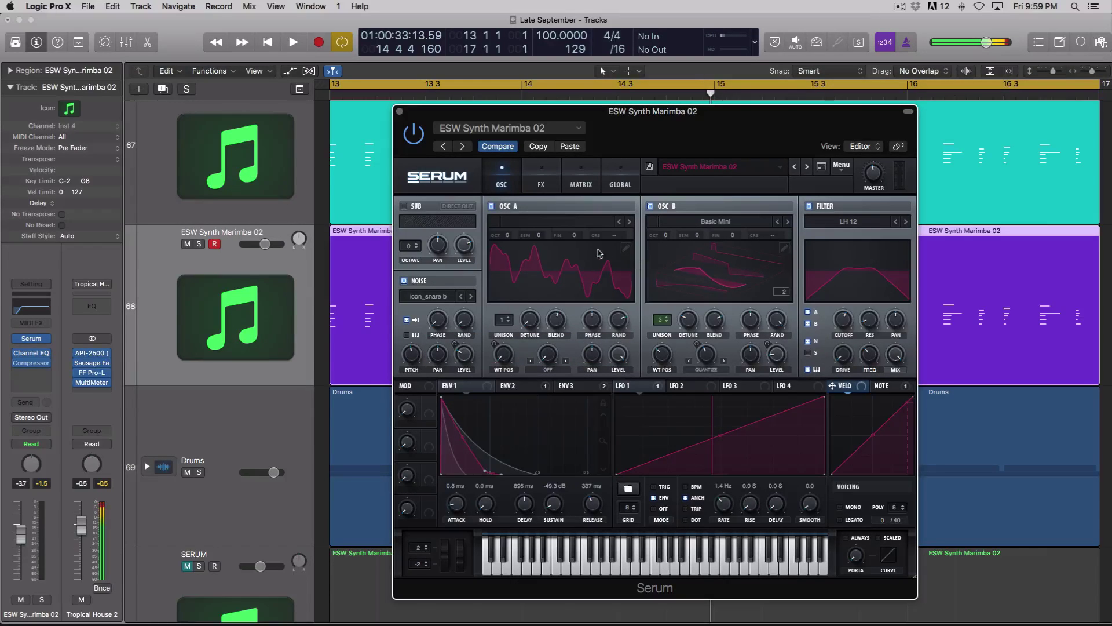
pyautogui.moveTo(505, 351); pyautogui.dragTo(505, 337)
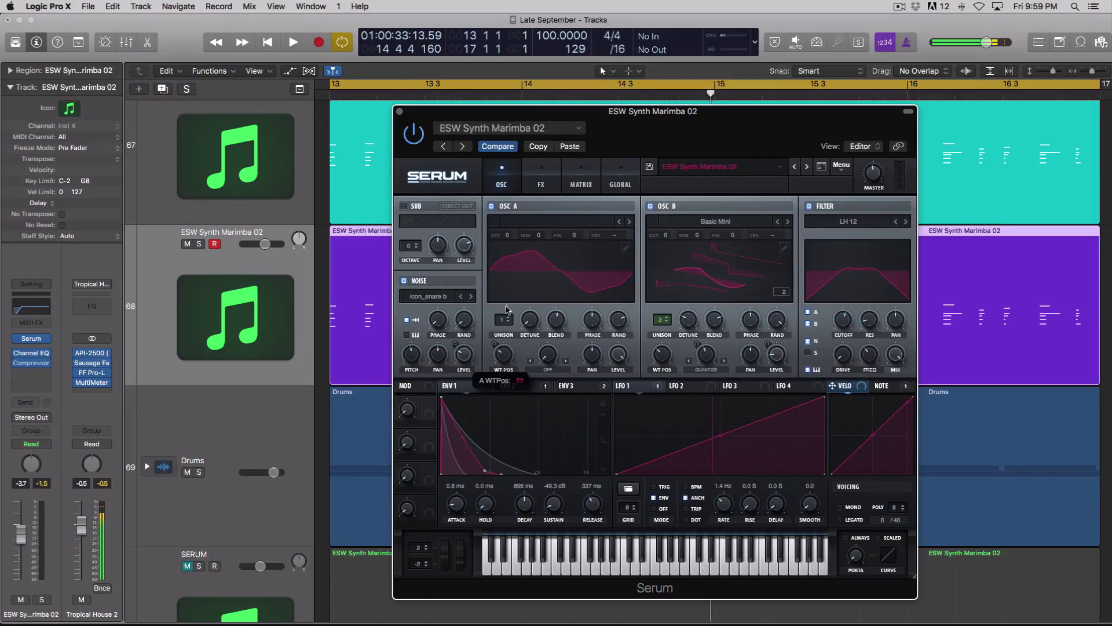
pyautogui.moveTo(492, 358); pyautogui.dragTo(492, 342)
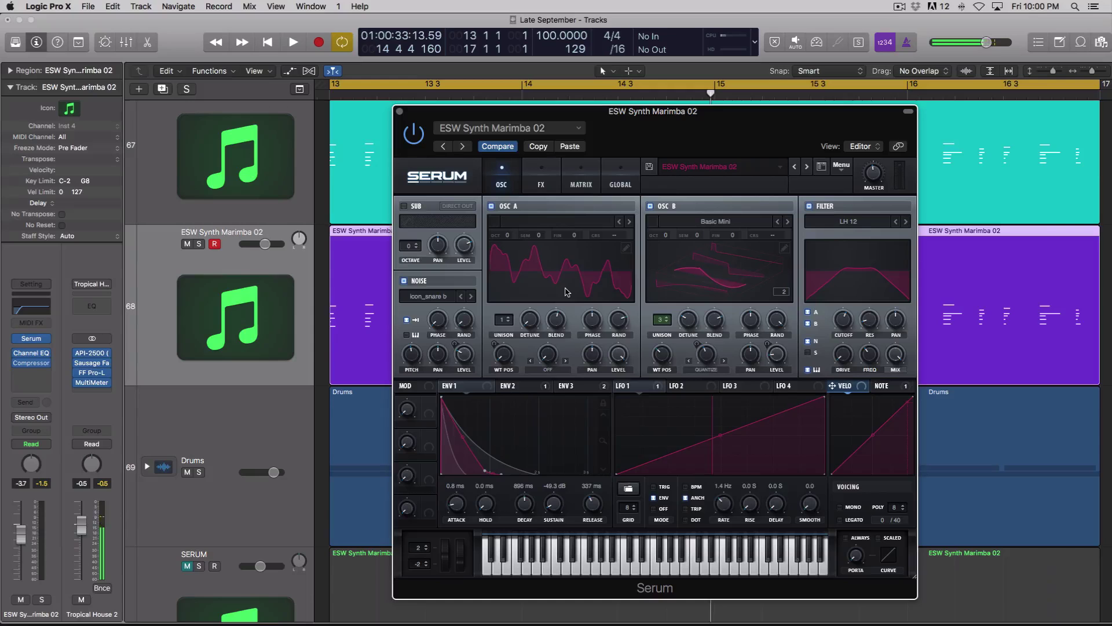
# Play the ESW Synth Marimba 02 track soloed to watch oscillator A's waveform move, and turn solo off.
pyautogui.hotkey('ctrl', 's')
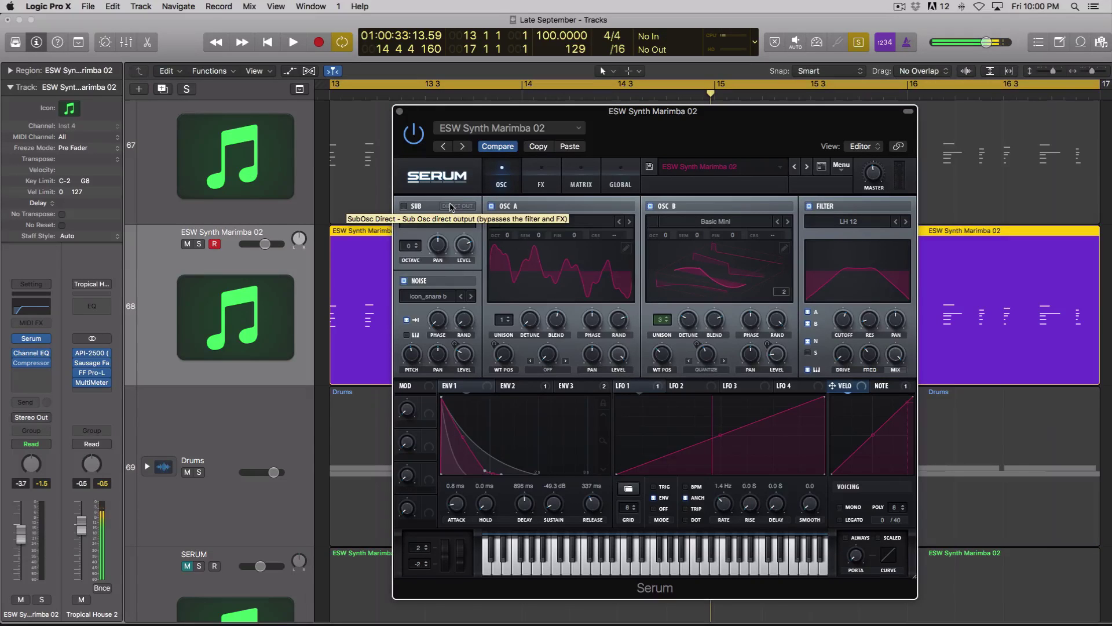
pyautogui.press('space')
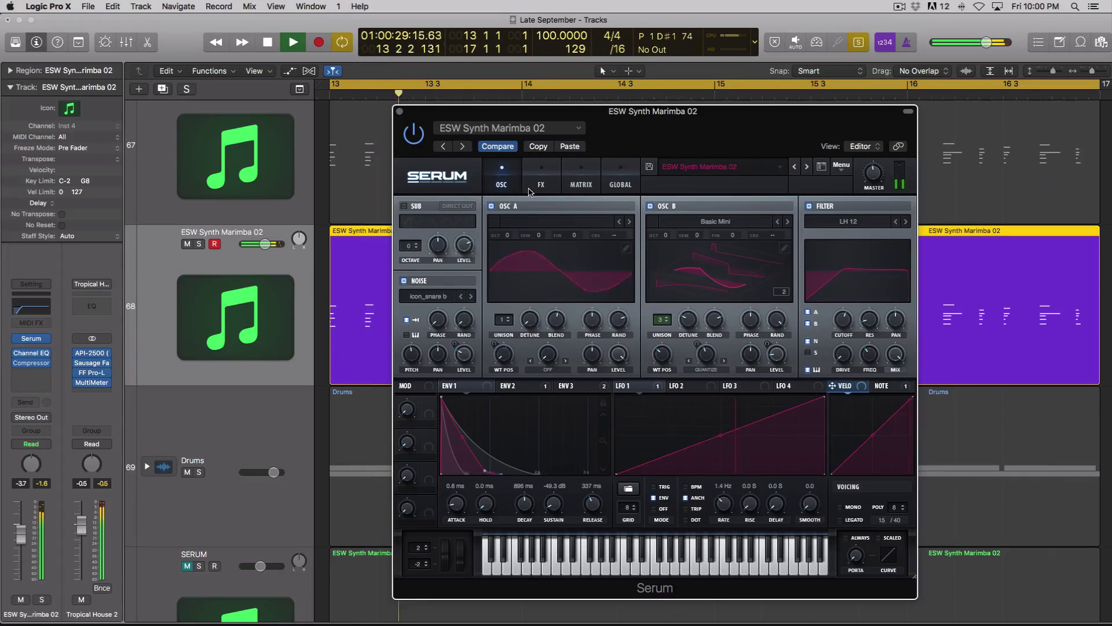
pyautogui.press('space')
pyautogui.hotkey('ctrl', 's')
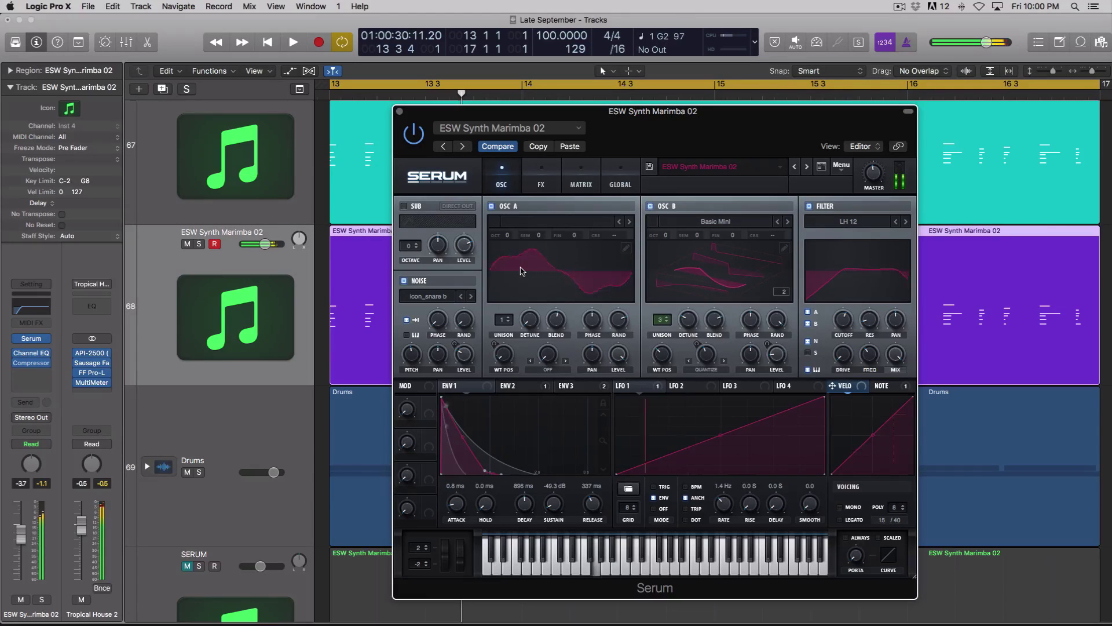
# Turn off oscillator B, the noise oscillator and the filter, and move the Hyper/Dimension effect below Phaser.
pyautogui.click(630, 222)
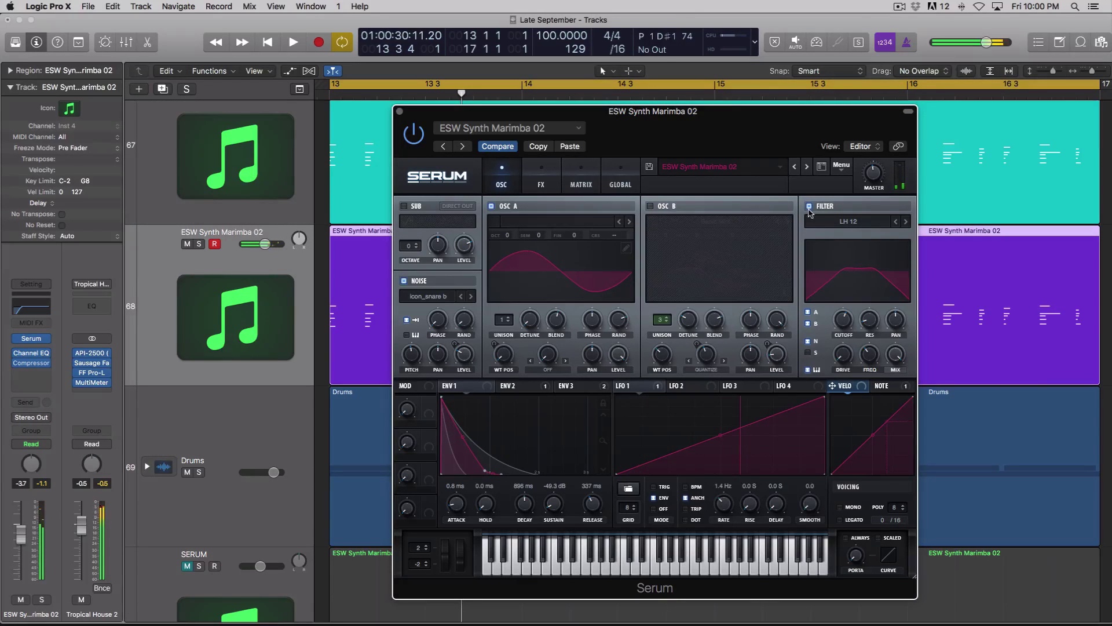
pyautogui.click(550, 178)
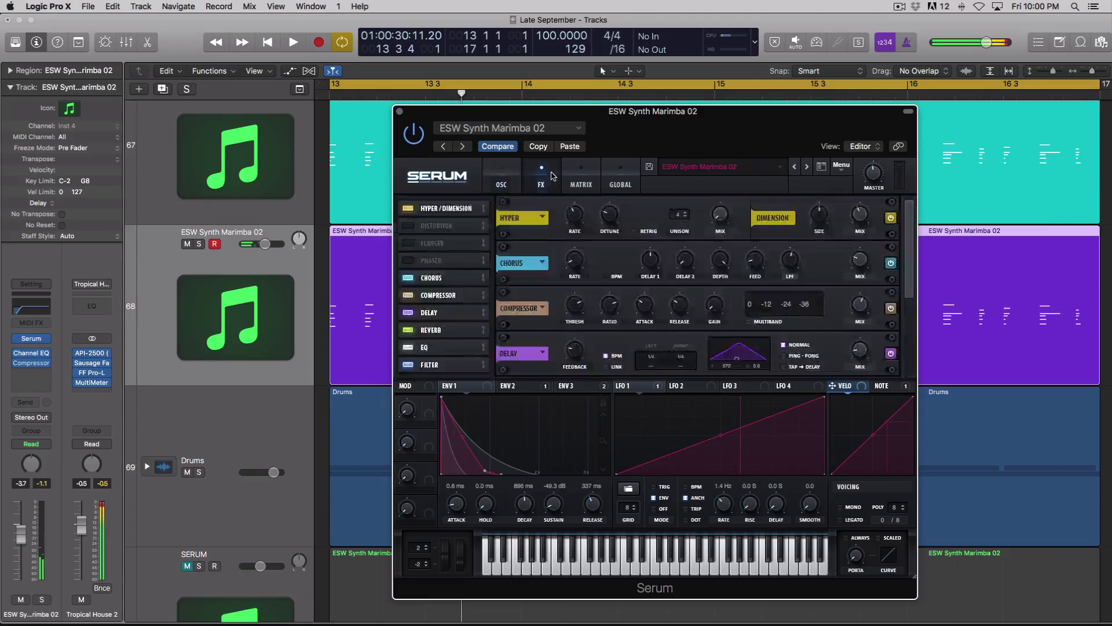
pyautogui.moveTo(438, 209); pyautogui.dragTo(439, 260)
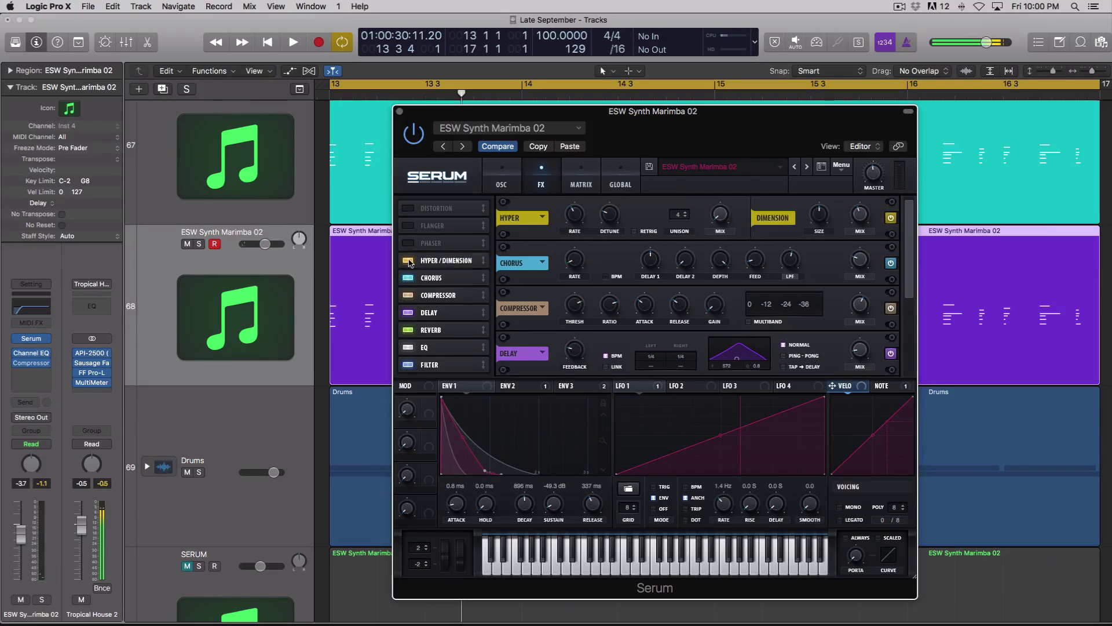
# Disable the Hyper/Dimension, Chorus, Compressor, Delay, Reverb, EQ and Filter effects, and return to the oscillator view.
pyautogui.click(408, 261)
pyautogui.click(409, 277)
pyautogui.click(408, 295)
pyautogui.click(409, 312)
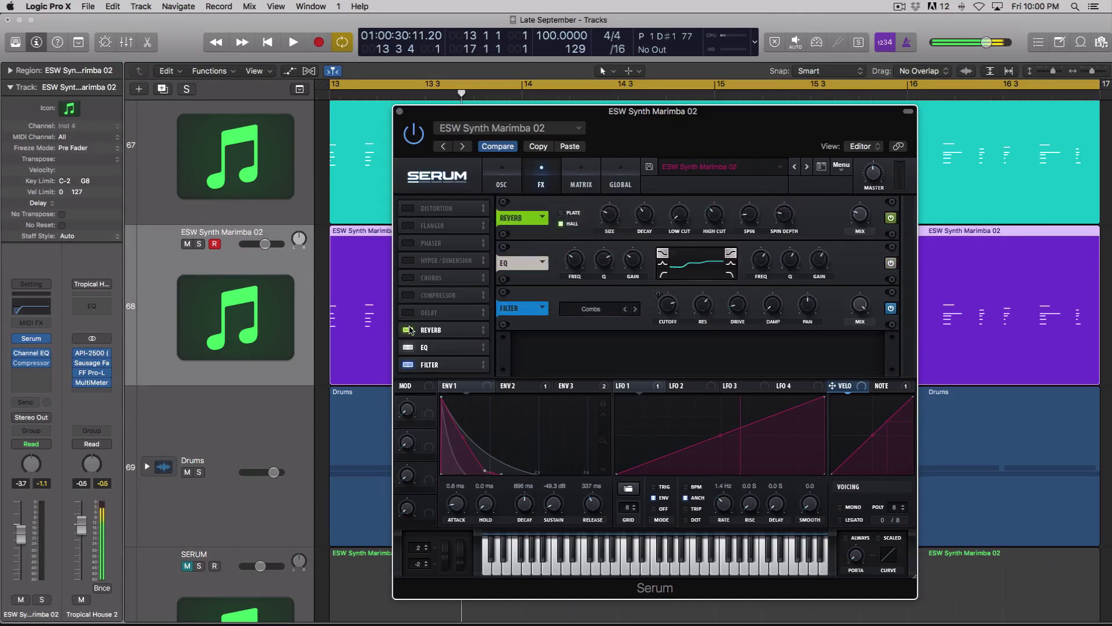
pyautogui.click(409, 329)
pyautogui.click(408, 347)
pyautogui.click(409, 365)
pyautogui.click(497, 185)
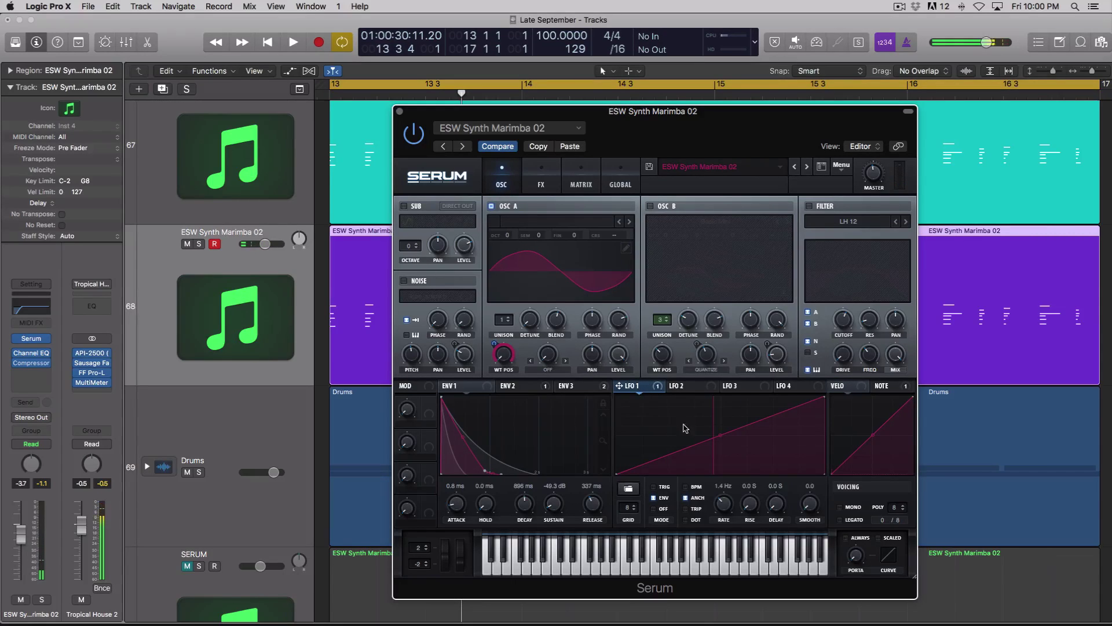
# Bypass the LFO 1 modulation on oscillator A's wavetable position.
pyautogui.moveTo(494, 345); pyautogui.dragTo(502, 351)
pyautogui.rightClick(494, 344)
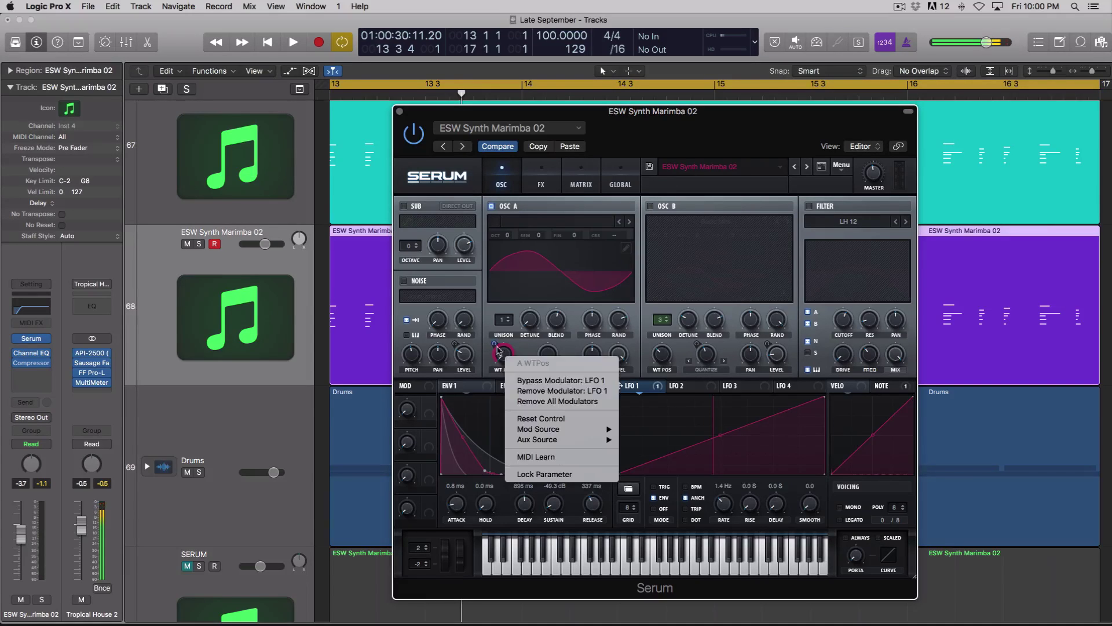
pyautogui.click(548, 380)
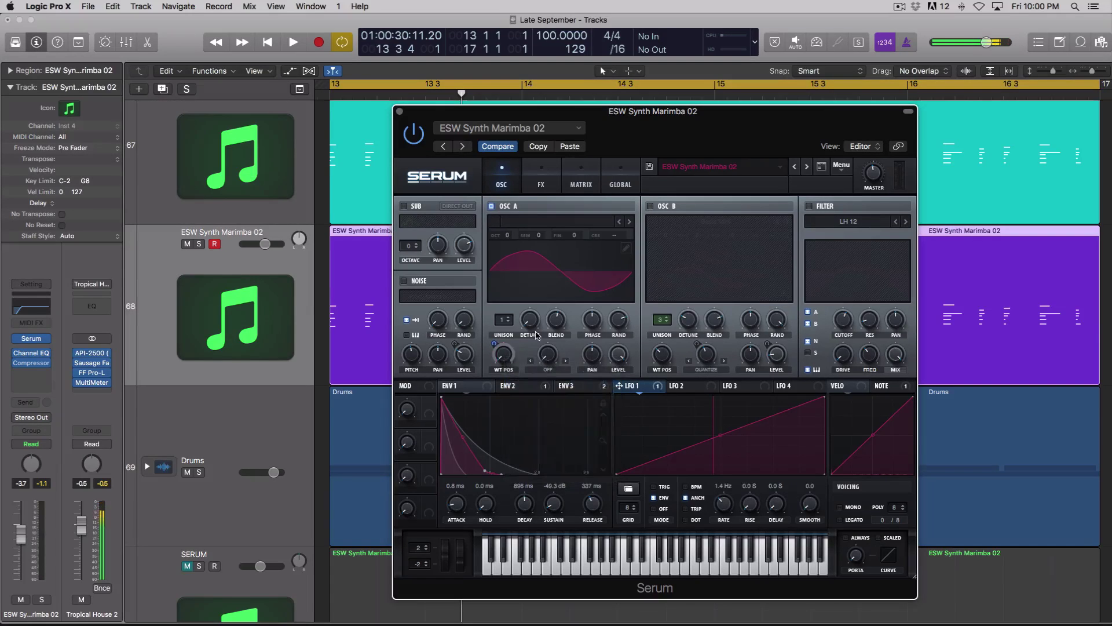
# Compare oscillator A's waveforms by moving its wavetable position and return it to the first frame.
pyautogui.click(536, 277)
pyautogui.click(536, 277)
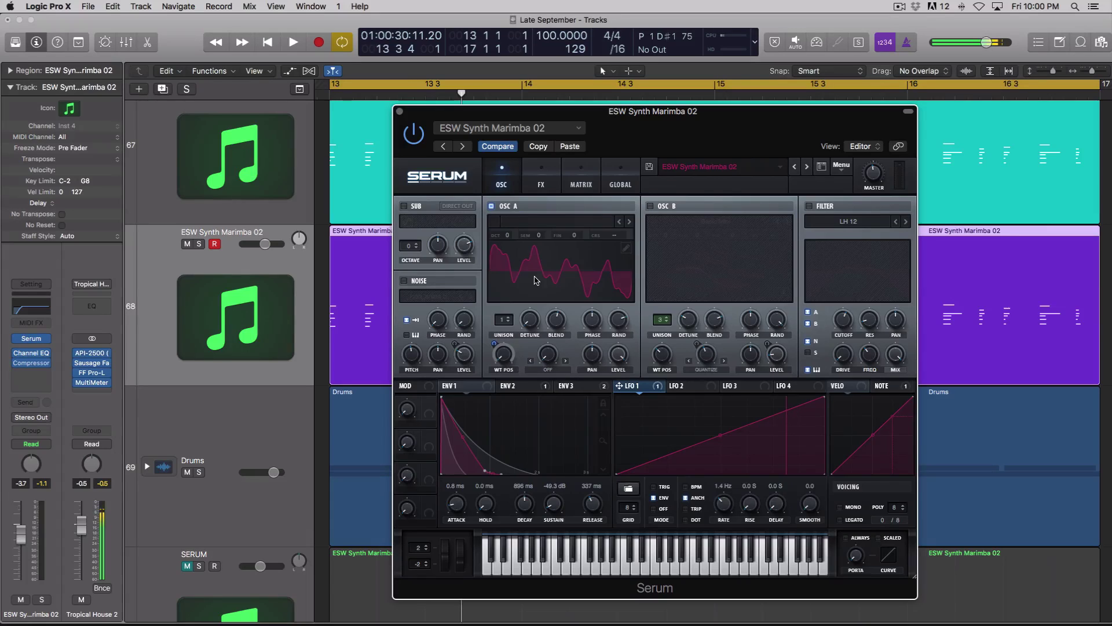
pyautogui.moveTo(534, 280); pyautogui.dragTo(517, 261)
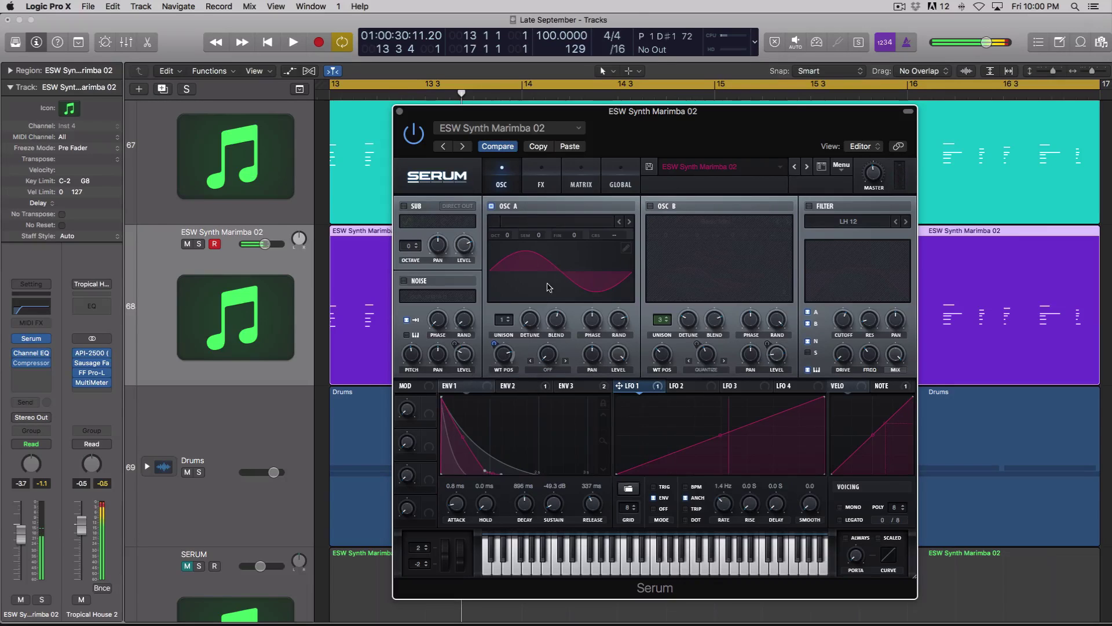
pyautogui.moveTo(501, 357); pyautogui.dragTo(504, 497)
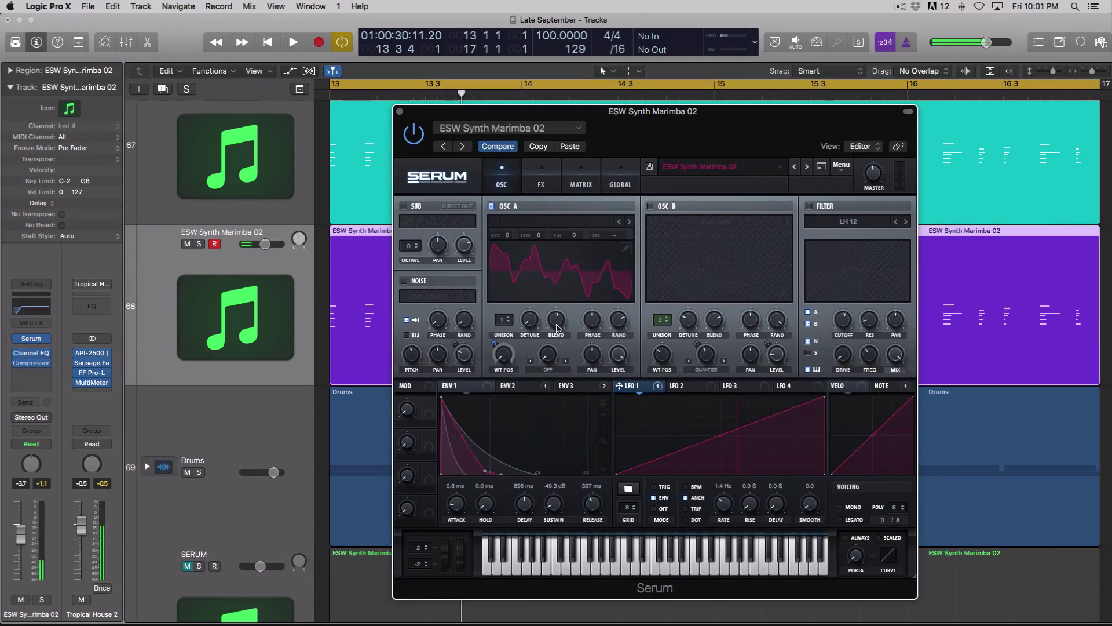
# Turn on oscillator B and apply the single formula "sin" to frame 2 in its wavetable editor.
pyautogui.click(650, 206)
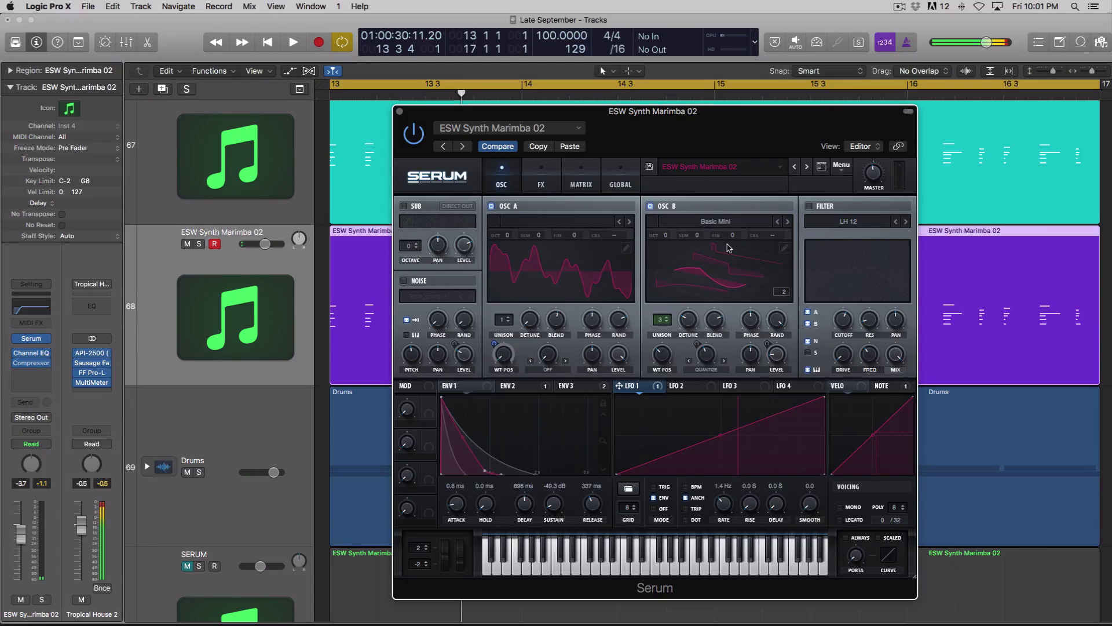
pyautogui.click(785, 248)
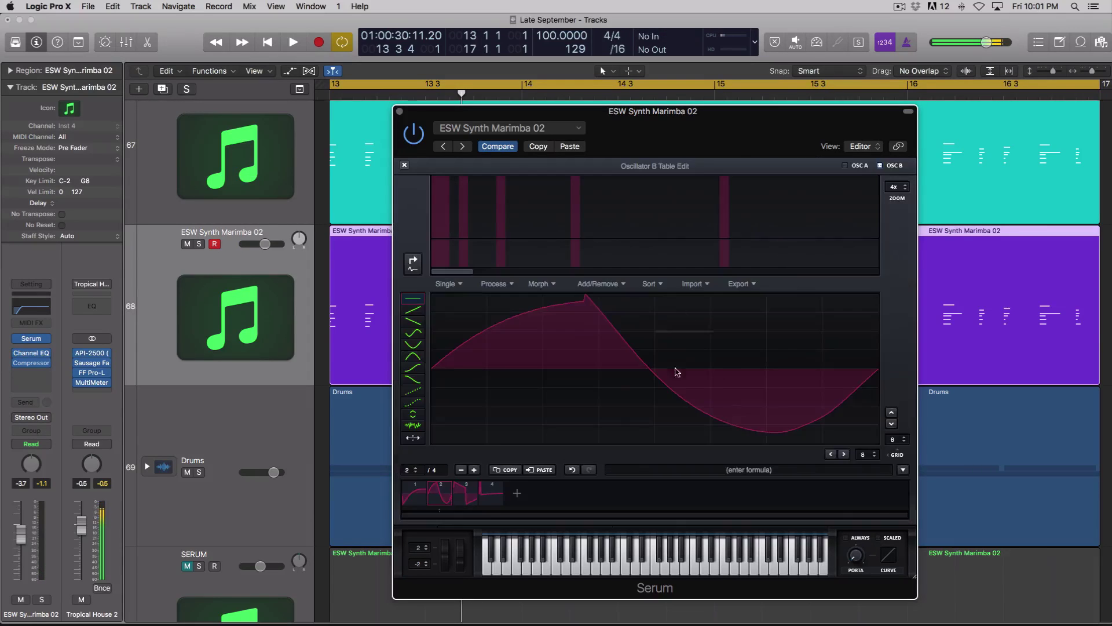
pyautogui.click(903, 470)
pyautogui.moveTo(918, 482)
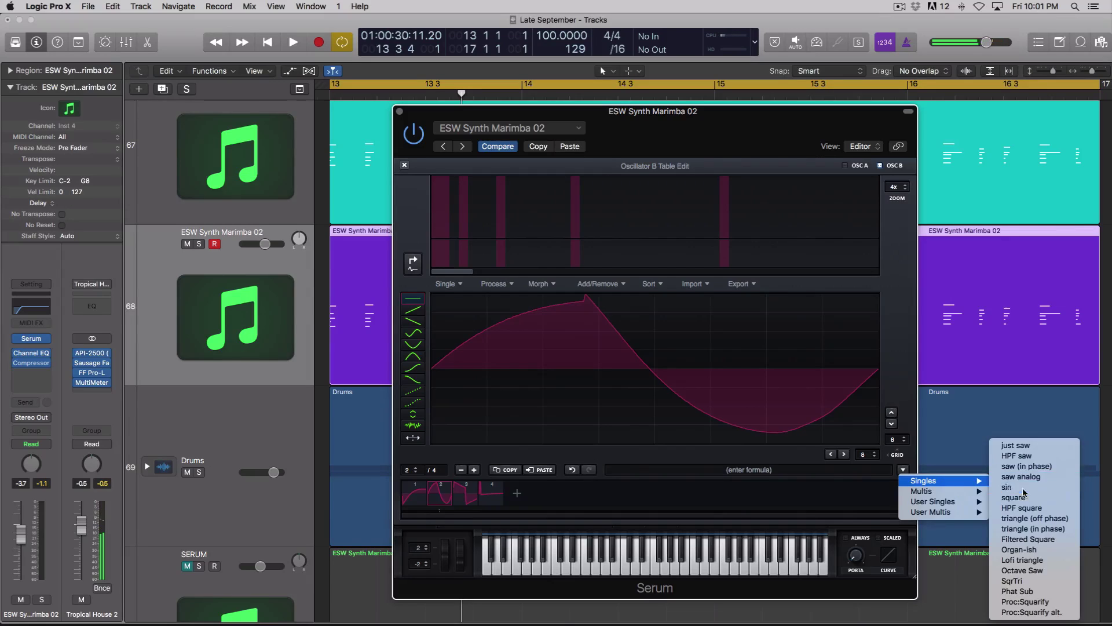
pyautogui.click(1024, 487)
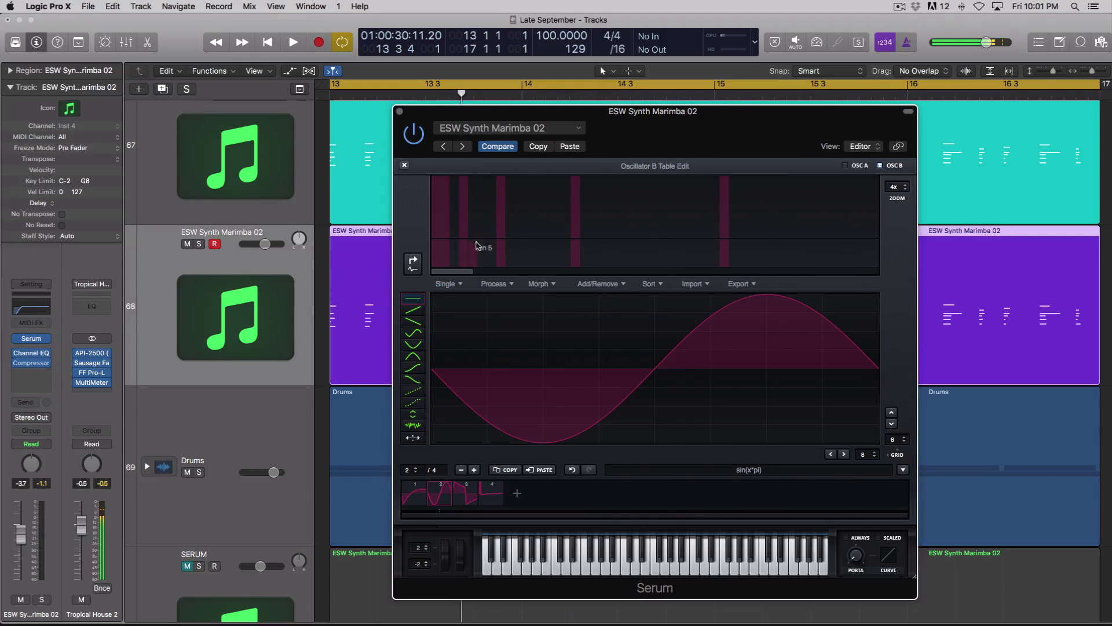
# Draw varying levels for the first six harmonics of oscillator B's frame 2 and close the wavetable editor.
pyautogui.moveTo(444, 234)
pyautogui.mouseDown()
pyautogui.moveTo(442, 181)
pyautogui.moveTo(451, 219)
pyautogui.moveTo(487, 215)
pyautogui.moveTo(439, 222)
pyautogui.moveTo(467, 246)
pyautogui.mouseUp()
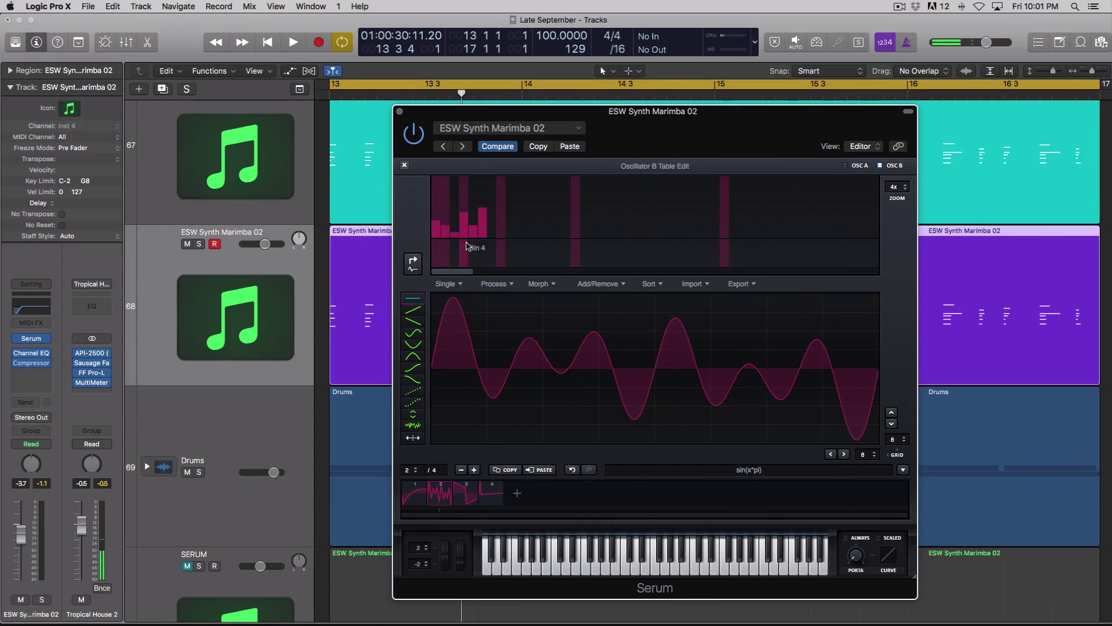
pyautogui.click(405, 164)
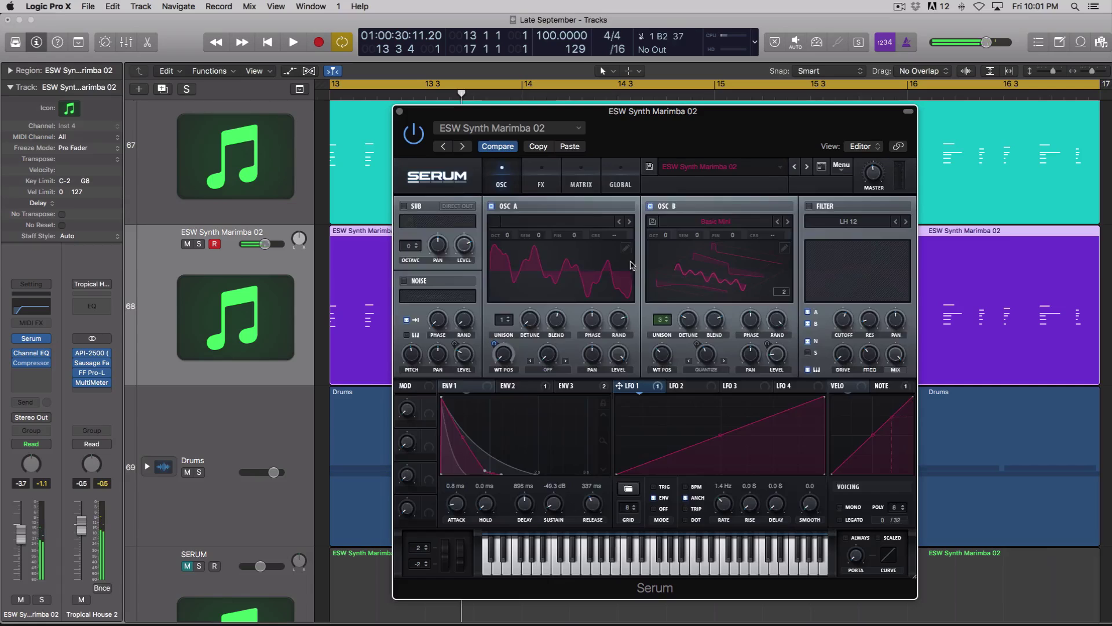
# Turn off oscillator A, and set oscillator B to unison 1, 2D waveform display and warp mode Off.
pyautogui.click(490, 206)
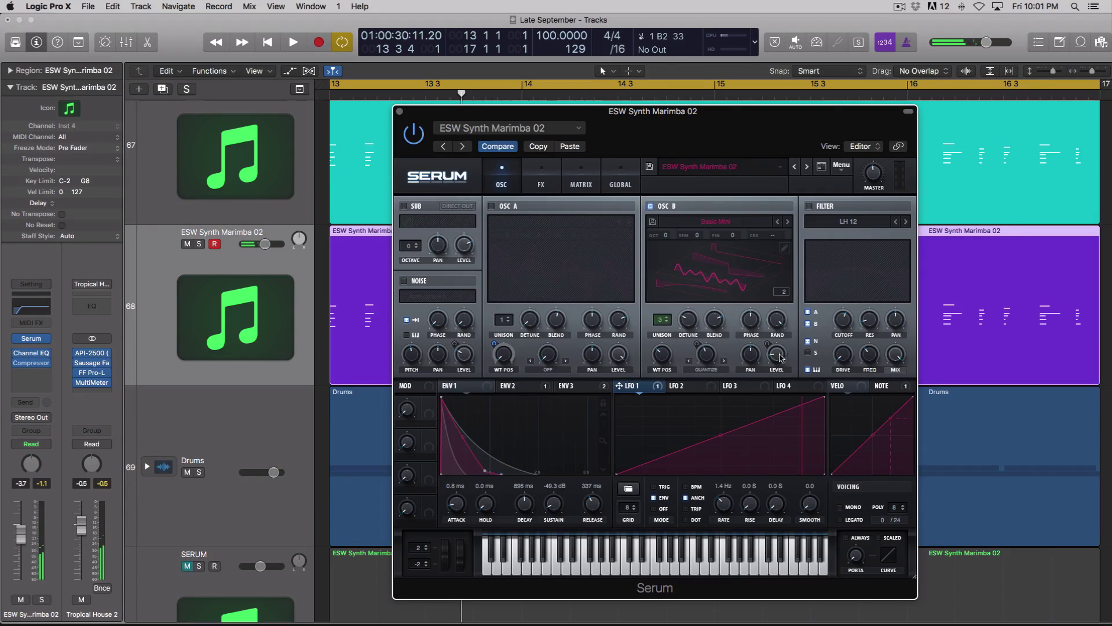
pyautogui.click(662, 322)
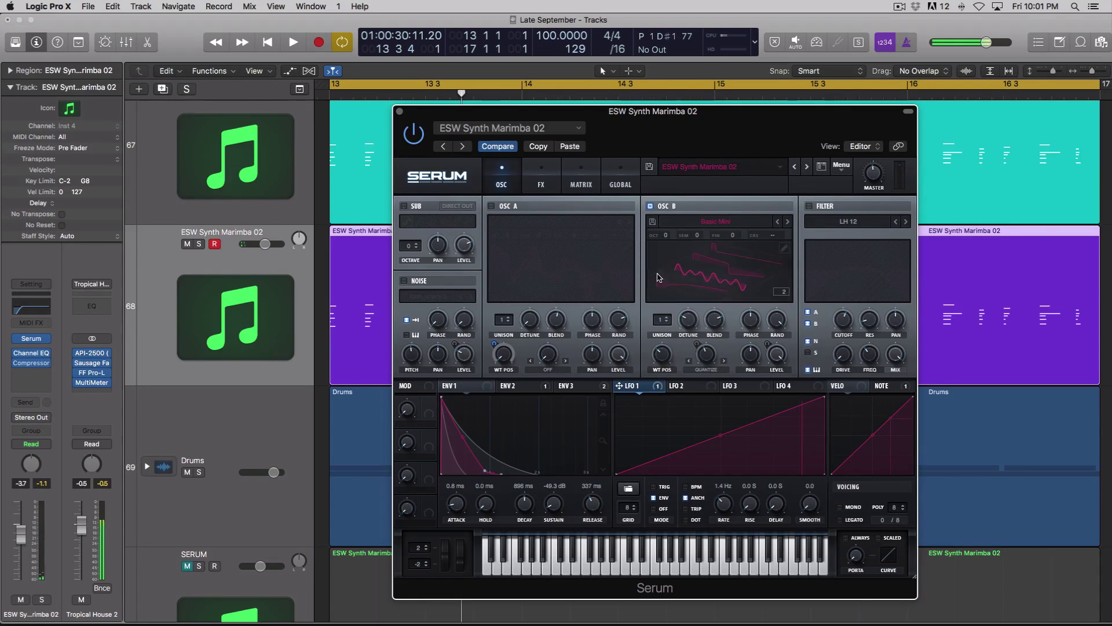
pyautogui.click(777, 279)
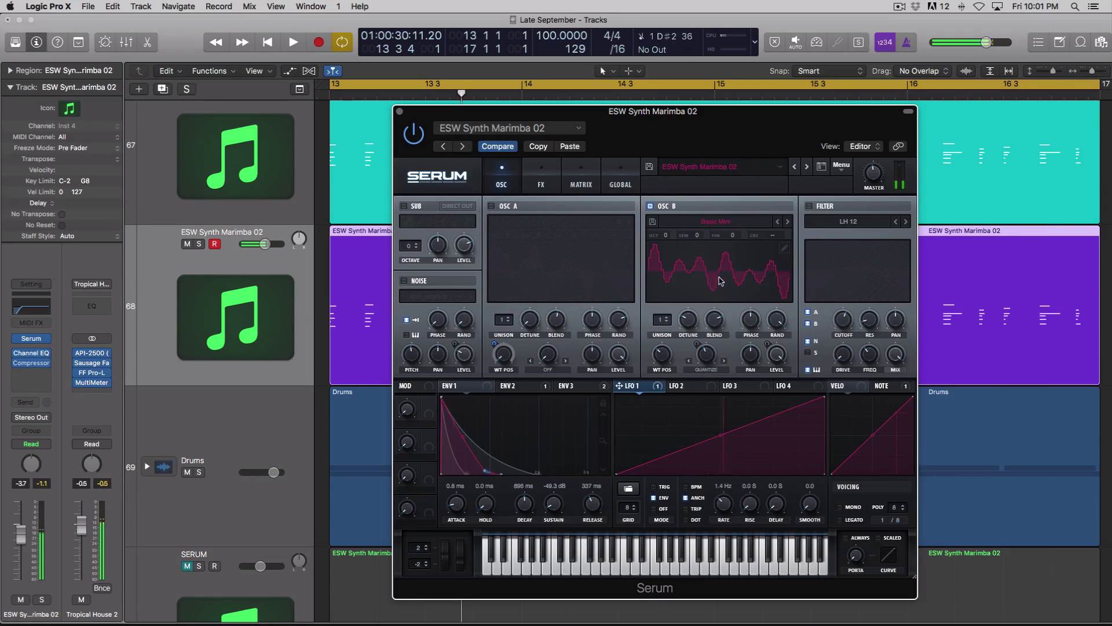
pyautogui.click(706, 369)
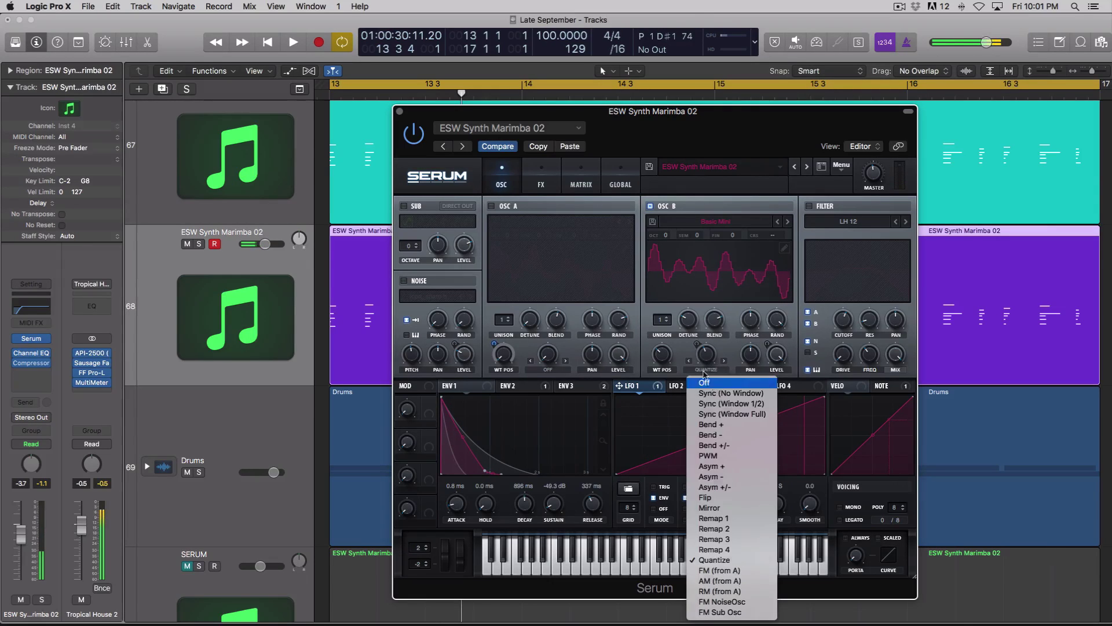
pyautogui.click(698, 378)
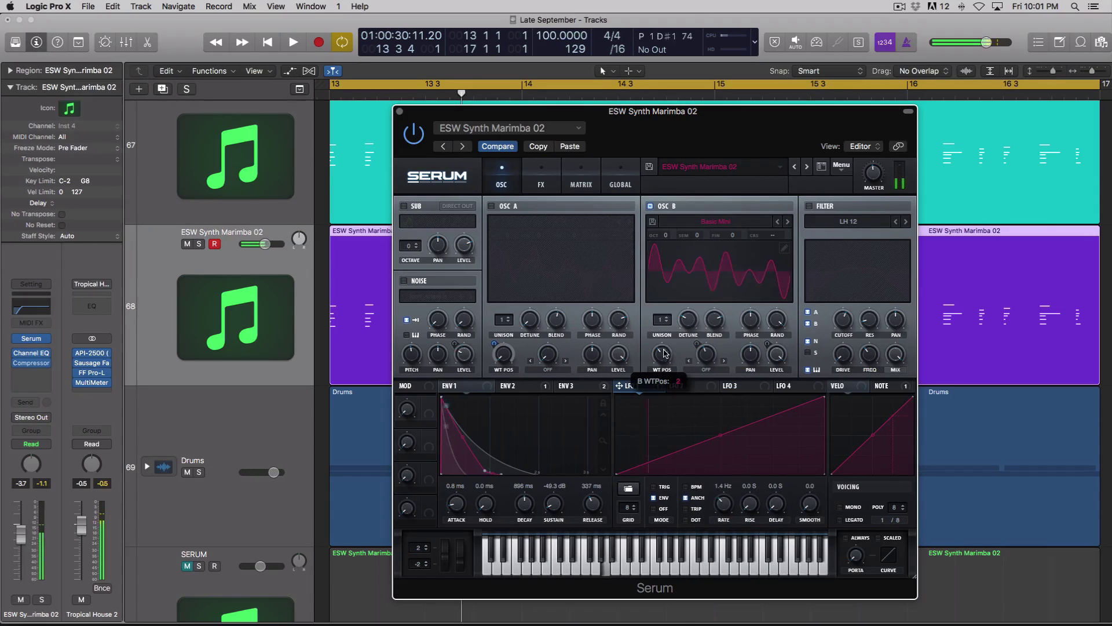
# Add low-level upper harmonics around bins 20, 39 and 41 to frame 2 of oscillator B's wavetable.
pyautogui.click(784, 248)
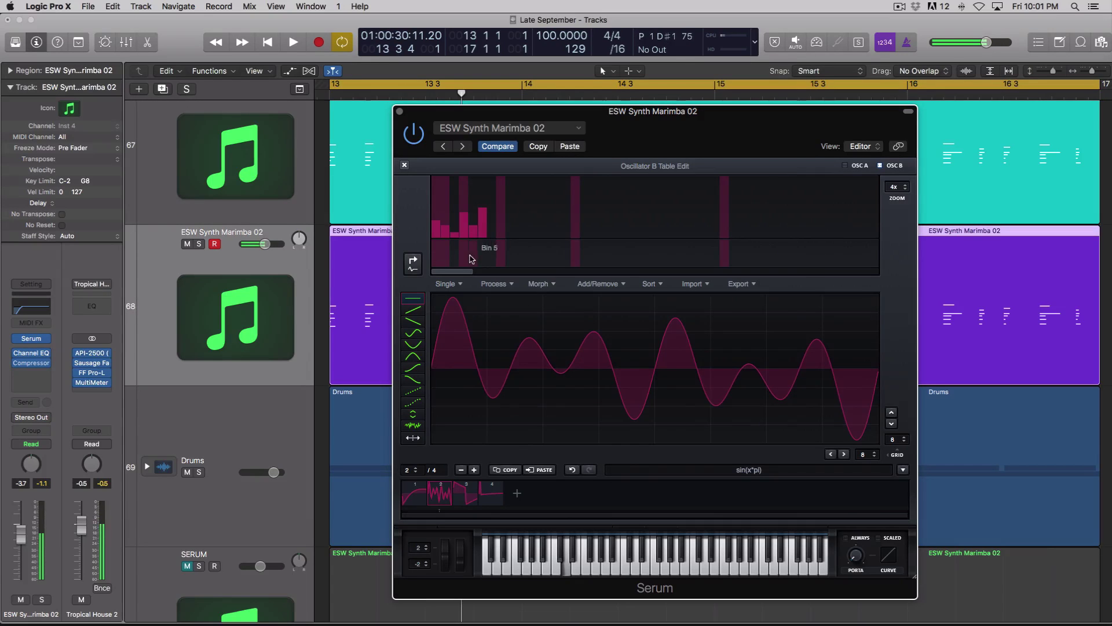
pyautogui.click(789, 234)
pyautogui.click(809, 232)
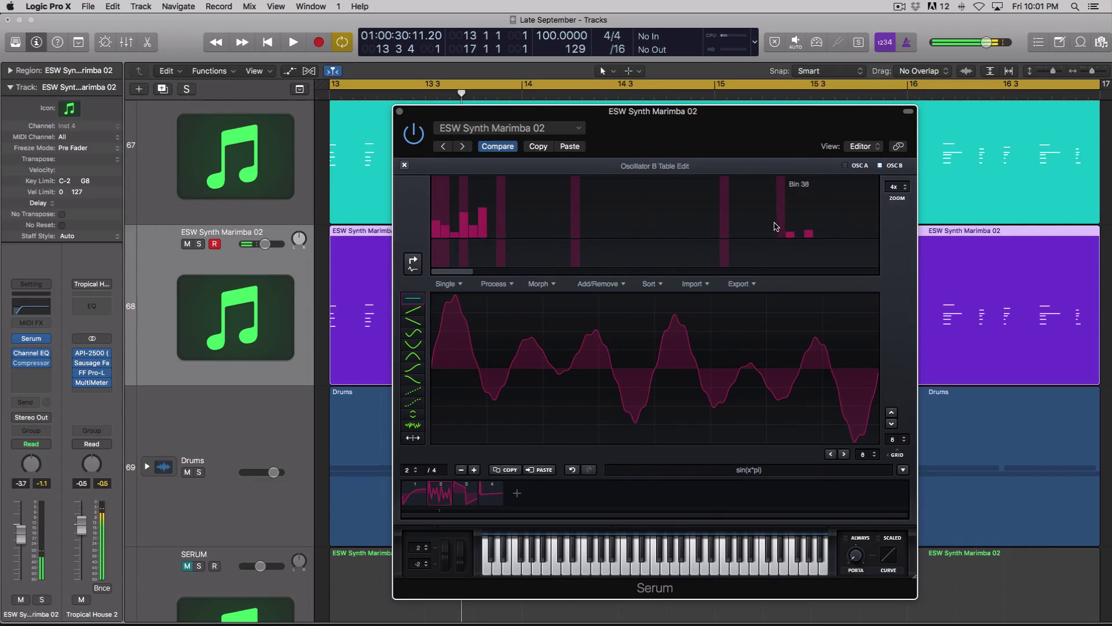
pyautogui.click(809, 234)
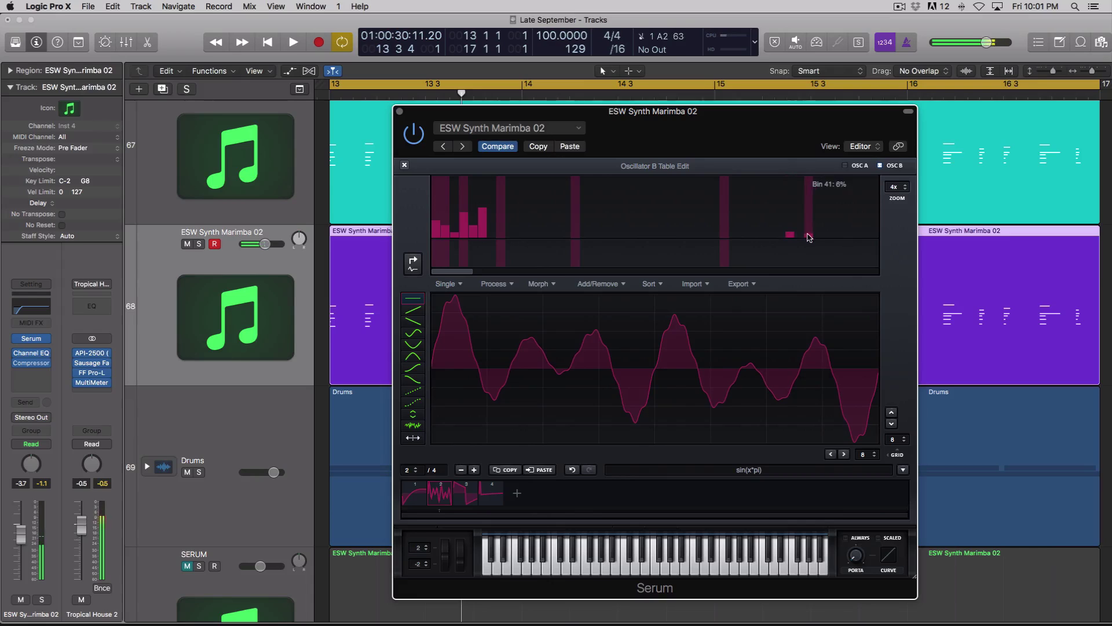
pyautogui.click(613, 235)
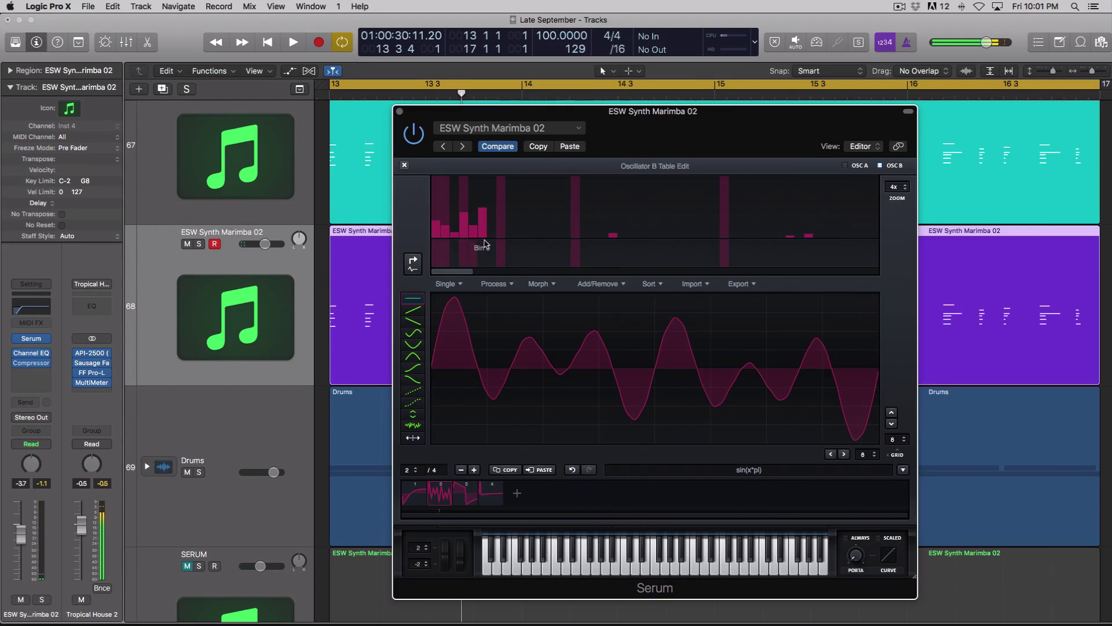
# Add a frame after frame 2 in oscillator B's wavetable.
pyautogui.click(475, 470)
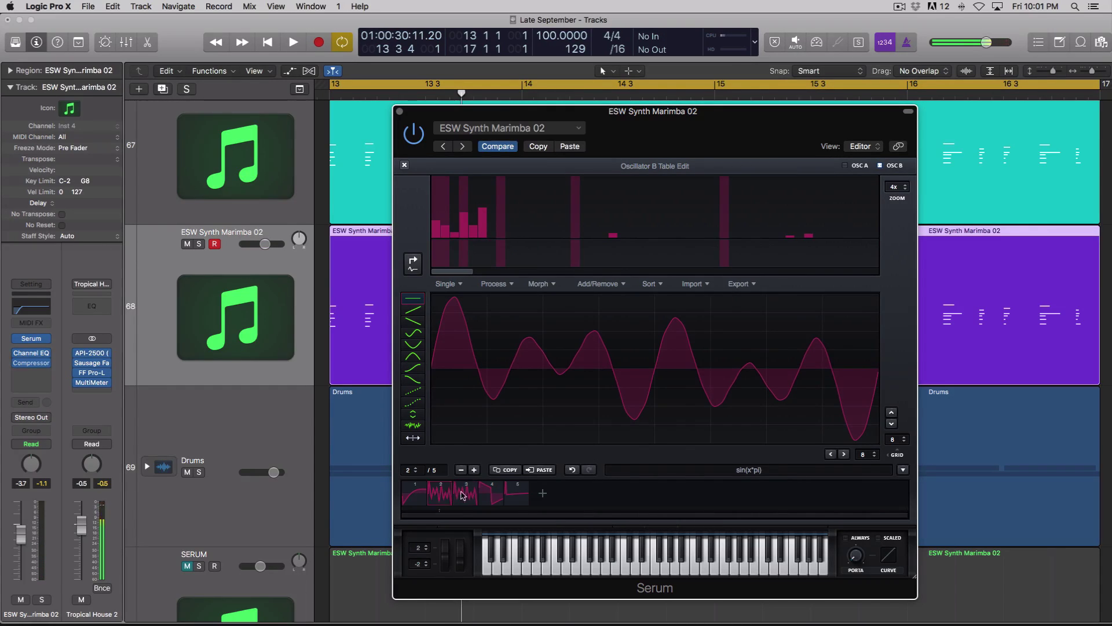
# Adjust the fifth bin and its neighbouring low harmonics in frame 3 of oscillator B's wavetable.
pyautogui.click(463, 496)
pyautogui.click(463, 228)
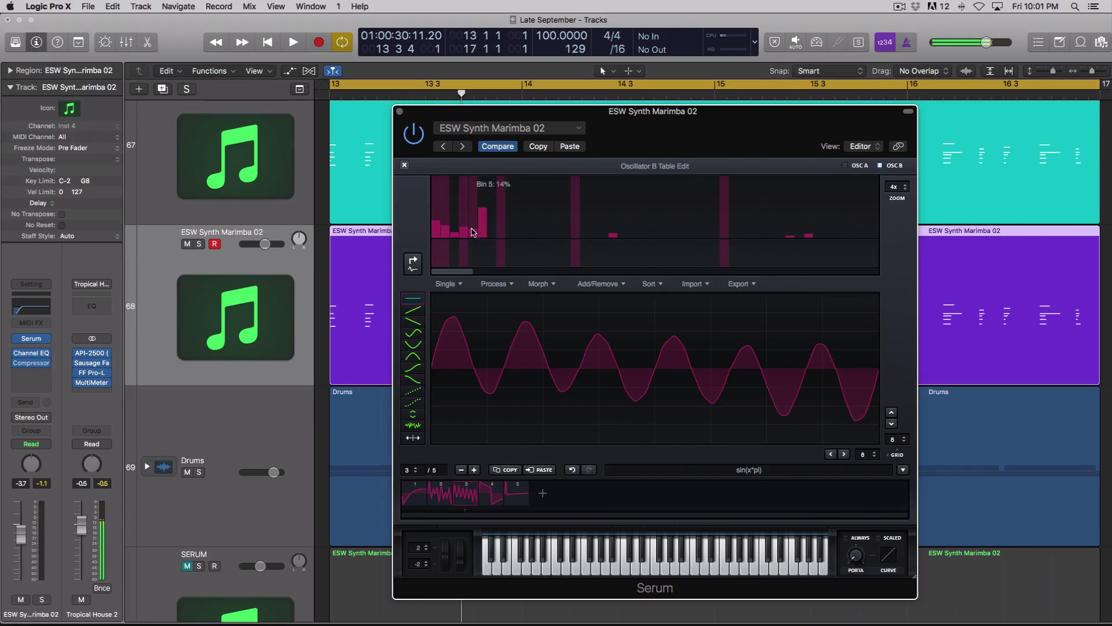
pyautogui.moveTo(472, 232)
pyautogui.mouseDown()
pyautogui.moveTo(443, 225)
pyautogui.moveTo(442, 245)
pyautogui.moveTo(475, 247)
pyautogui.mouseUp()
# Redraw the phases of the low harmonics in oscillator B's frame 2, compare it with frame 3, and close the wavetable editor.
pyautogui.click(439, 494)
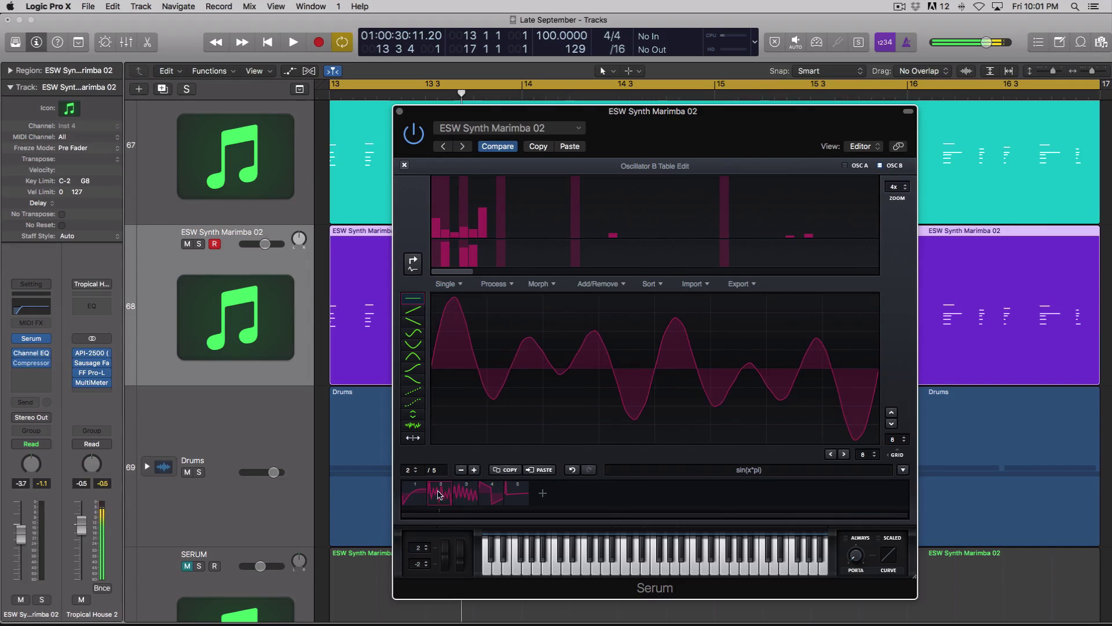
pyautogui.click(465, 494)
pyautogui.click(447, 494)
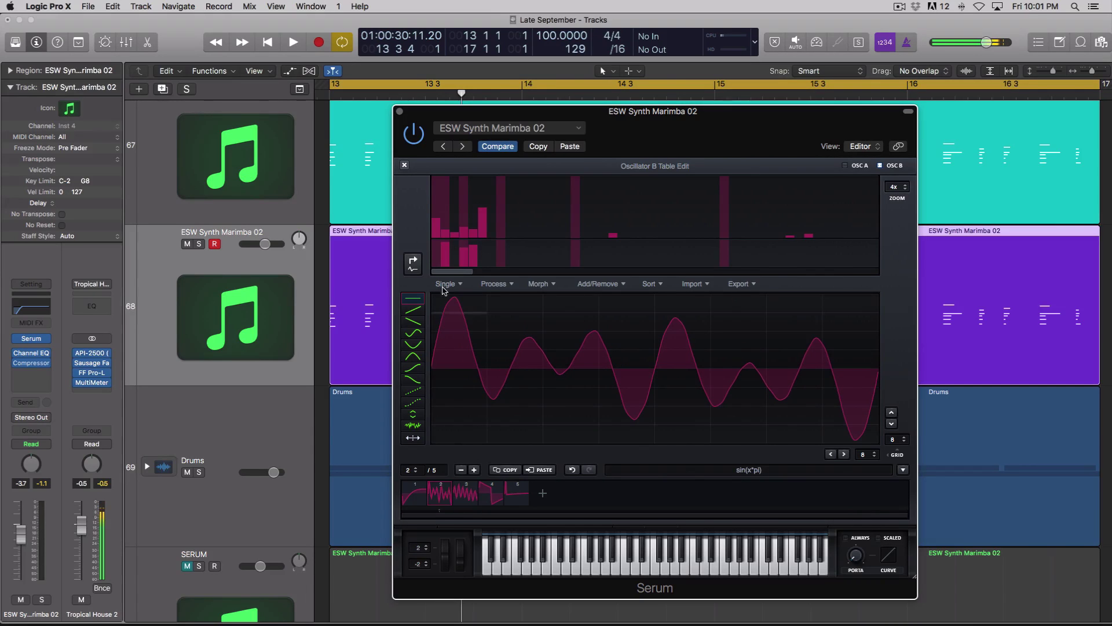
pyautogui.moveTo(455, 255); pyautogui.dragTo(473, 262)
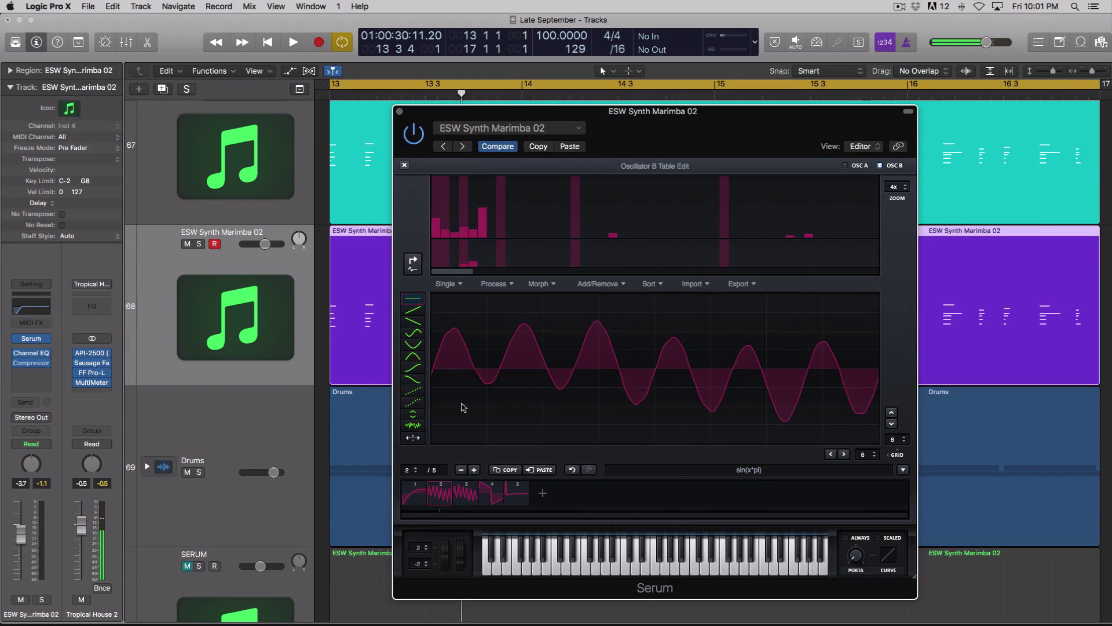
pyautogui.click(457, 496)
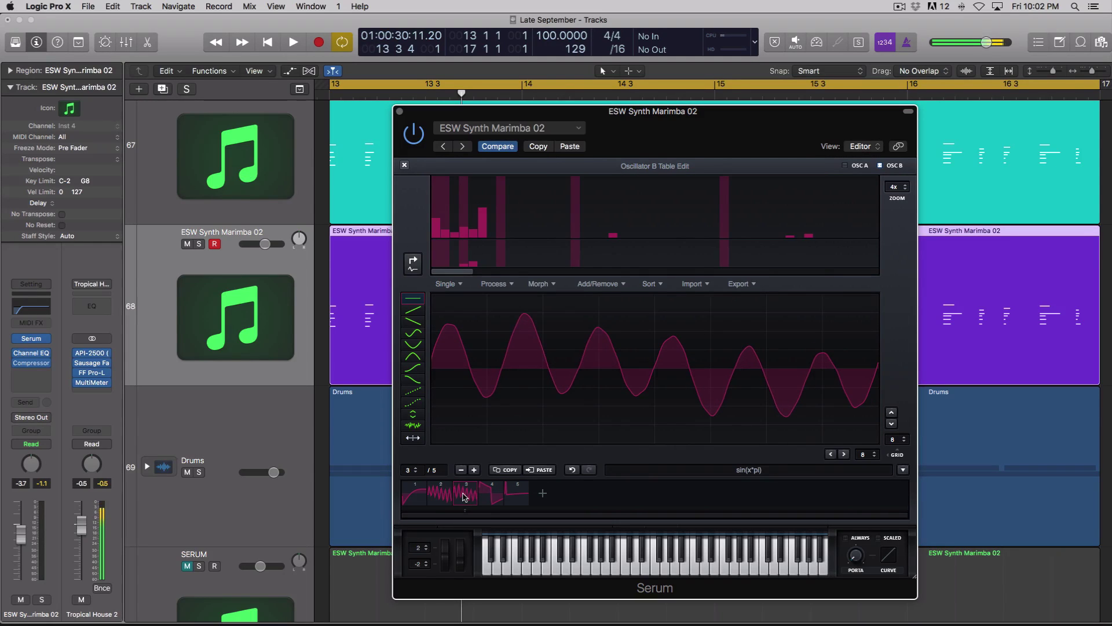
pyautogui.click(403, 166)
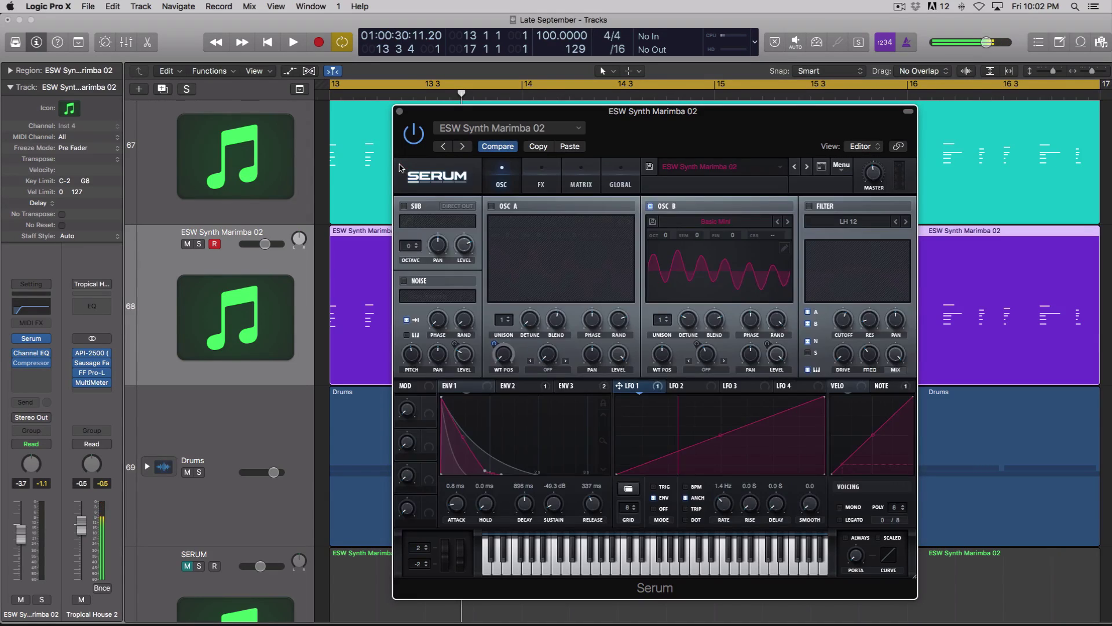
# Revert the ESW Synth Marimba 02 patch to its saved sound and show its effects rack.
pyautogui.click(651, 207)
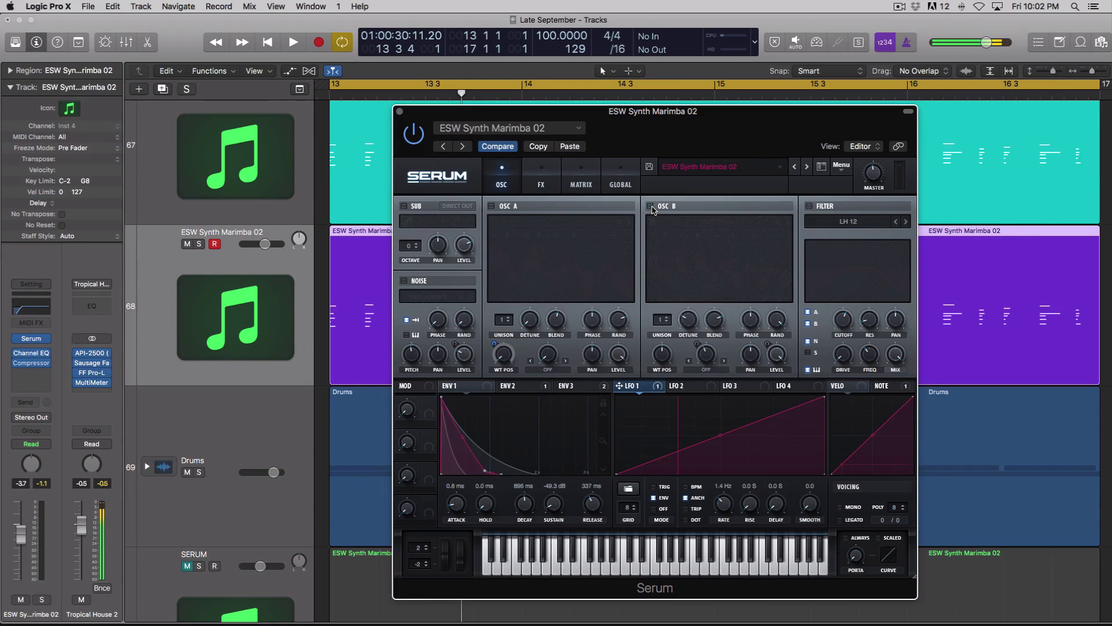
pyautogui.click(508, 147)
pyautogui.click(540, 184)
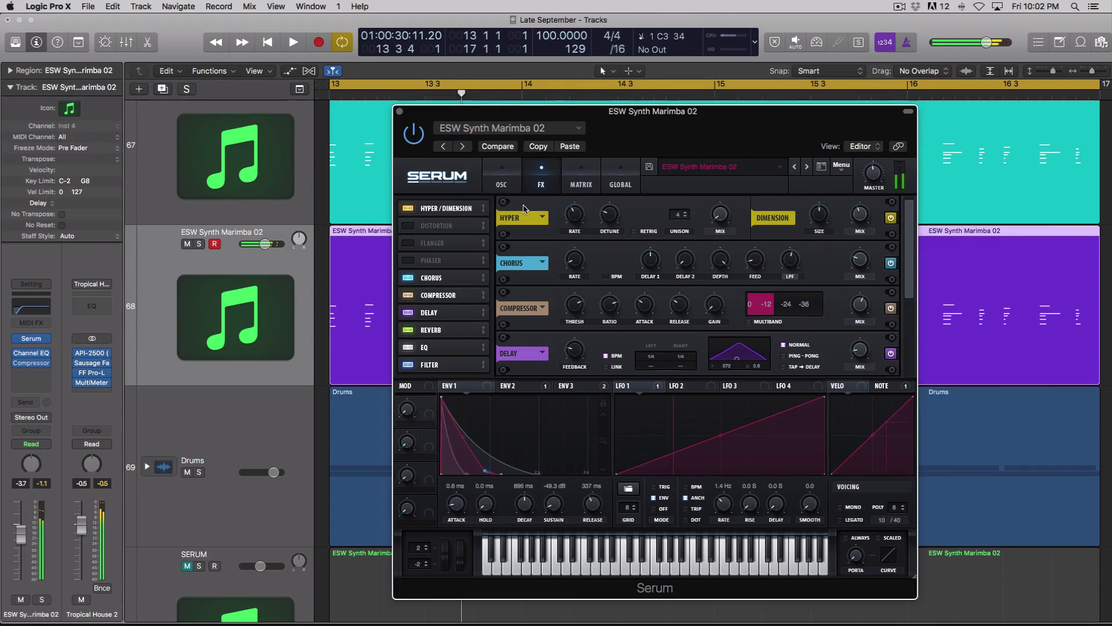
# Bypass every active effect in the rack and play the ESW Synth Marimba 02 region in solo.
pyautogui.click(408, 364)
pyautogui.click(408, 208)
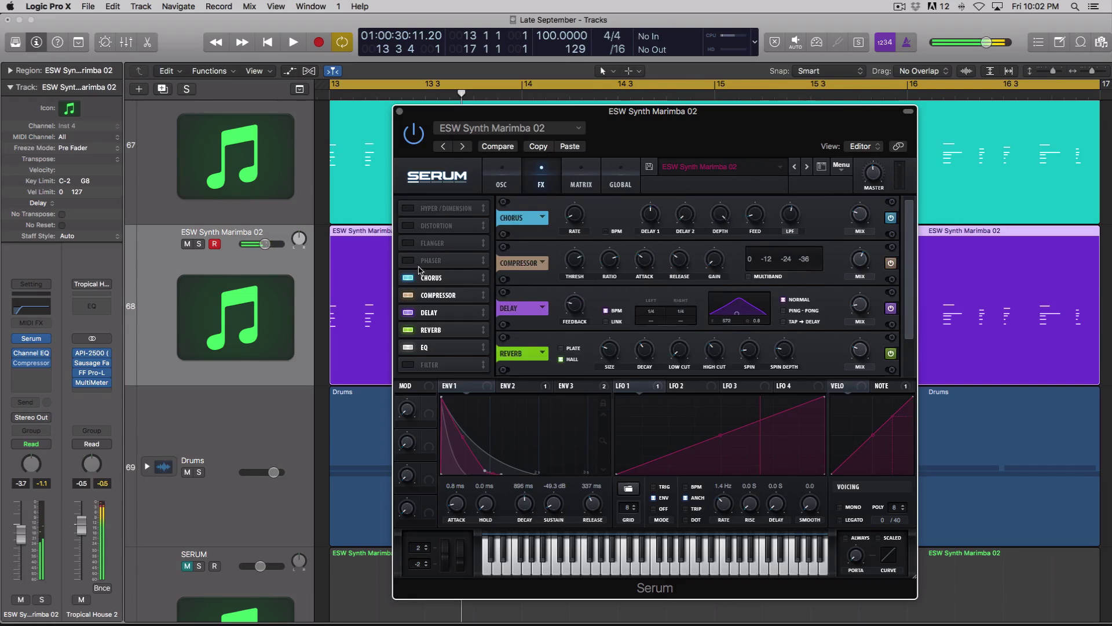
pyautogui.click(408, 277)
pyautogui.click(408, 330)
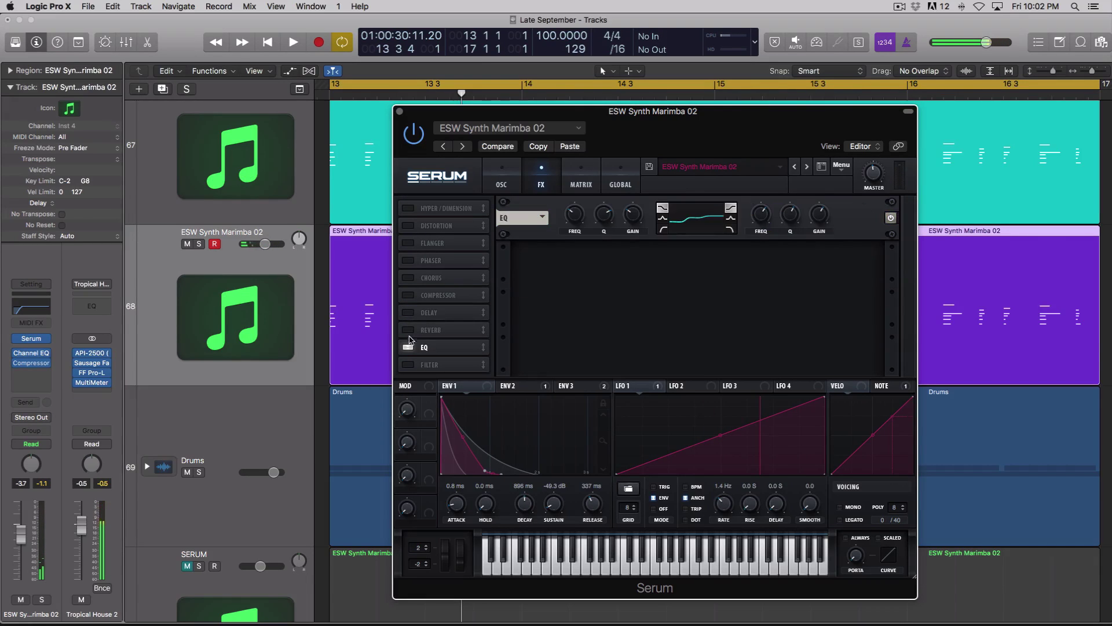
pyautogui.click(408, 347)
pyautogui.press('space')
pyautogui.hotkey('ctrl', 's')
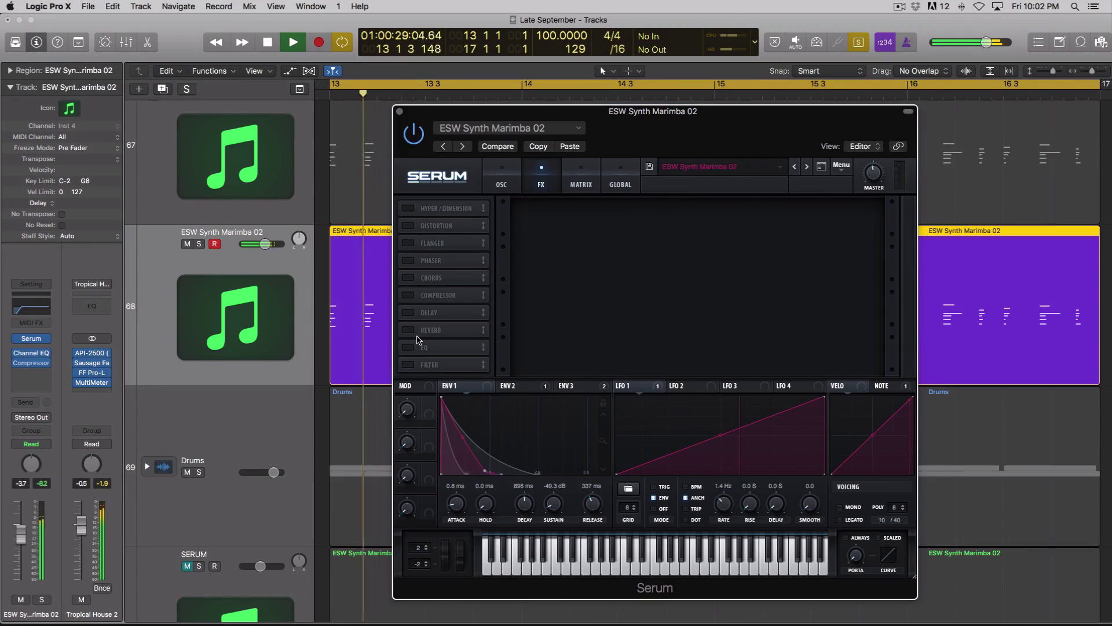
# Turn the Filter, EQ, Reverb, Delay, Compressor, Chorus and Hyper/Dimension effects back on and play the region.
pyautogui.click(408, 365)
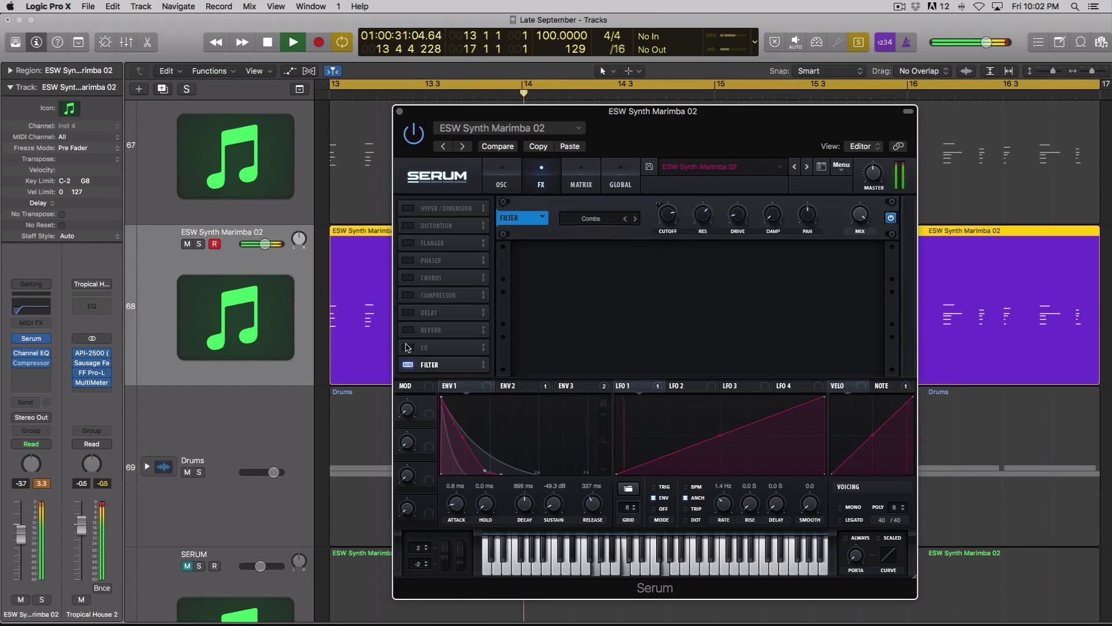
pyautogui.click(407, 347)
pyautogui.click(408, 330)
pyautogui.click(408, 312)
pyautogui.press('space')
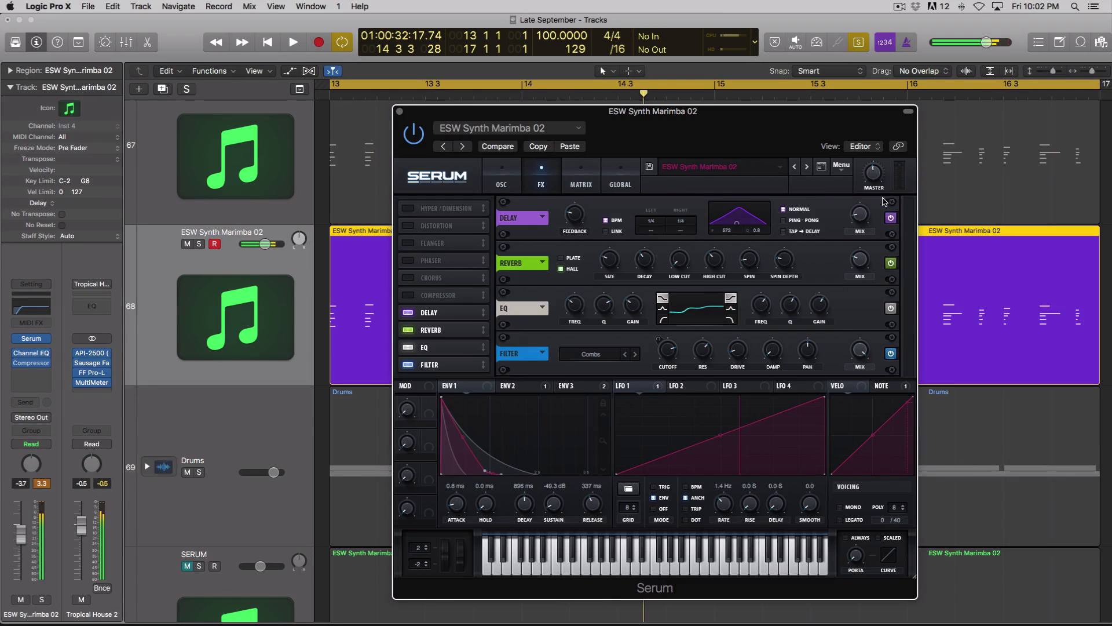
pyautogui.click(408, 295)
pyautogui.click(408, 277)
pyautogui.click(408, 208)
pyautogui.press('space')
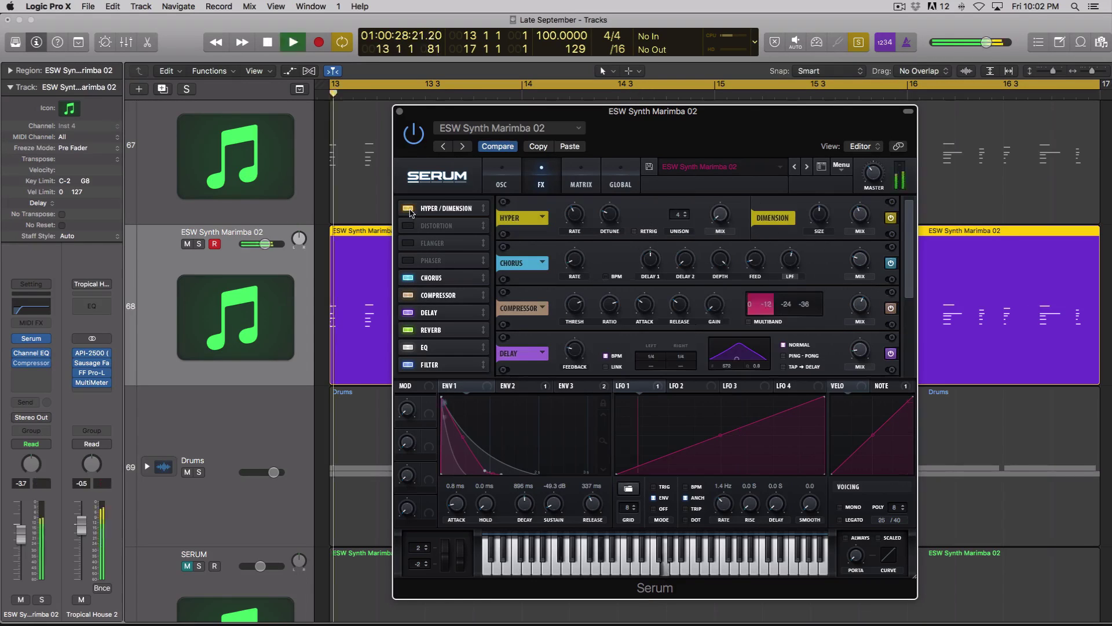
# Compare the playing marimba with the Compressor bypassed and active, and stop playback.
pyautogui.click(447, 295)
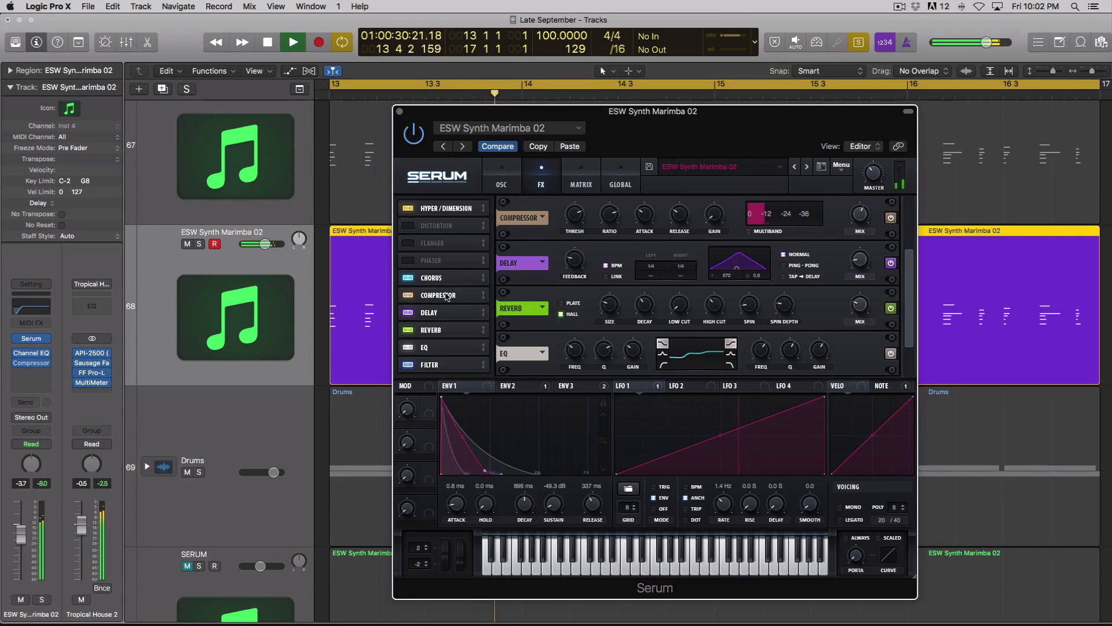
pyautogui.click(408, 295)
pyautogui.click(408, 295)
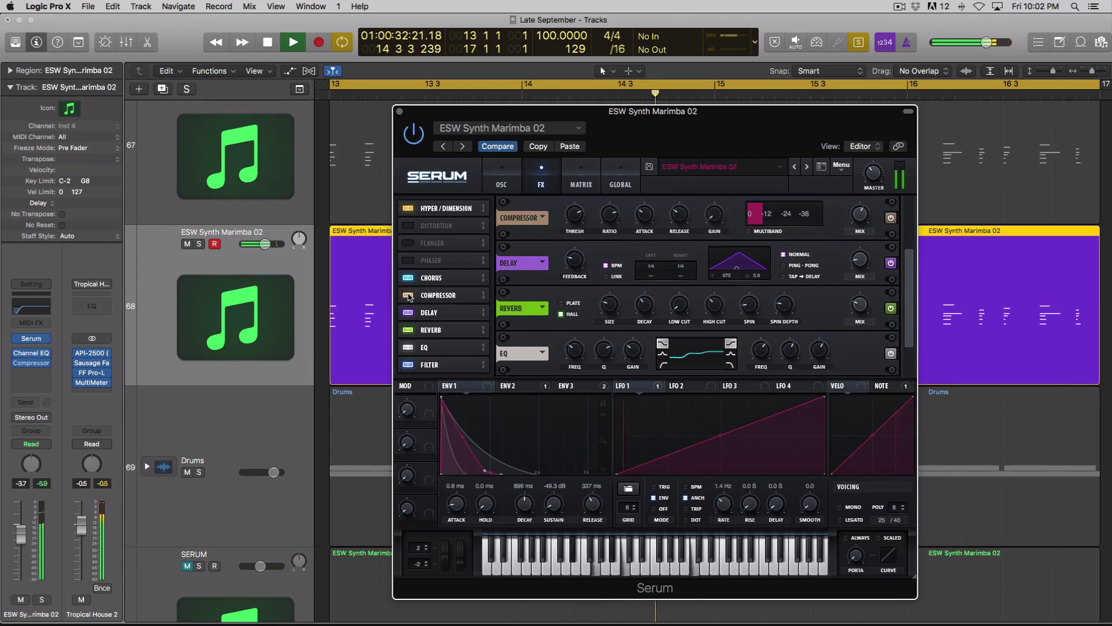
pyautogui.press('space')
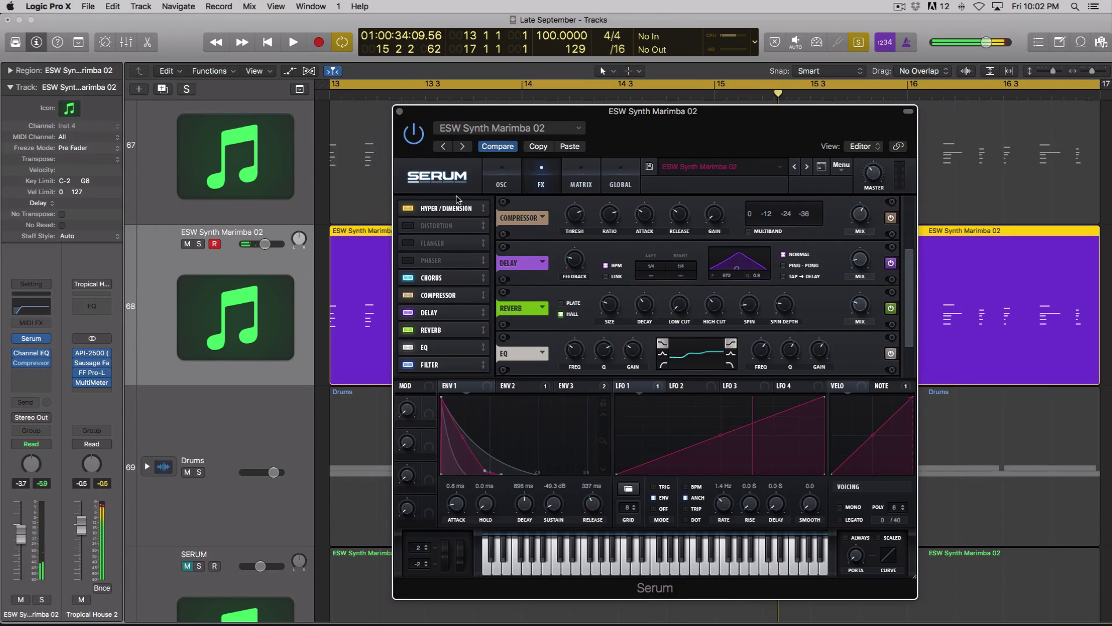
# Close the ESW Synth Marimba 02 instrument window, and unmute the SERUM track and solo its region.
pyautogui.click(501, 171)
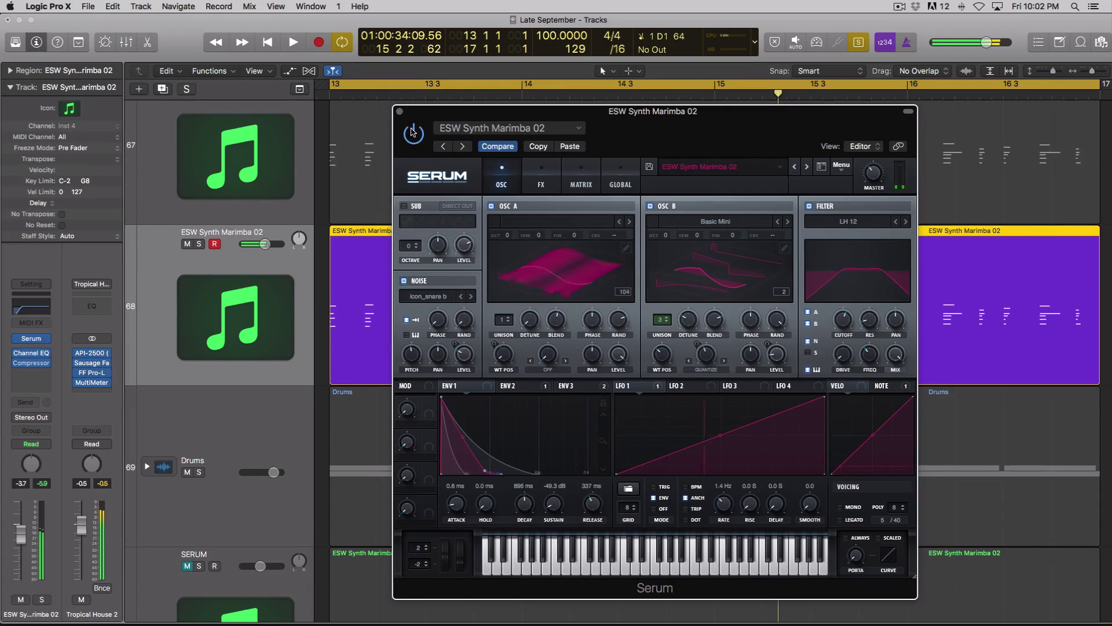
pyautogui.click(399, 110)
pyautogui.scroll(-5, 216, 248)
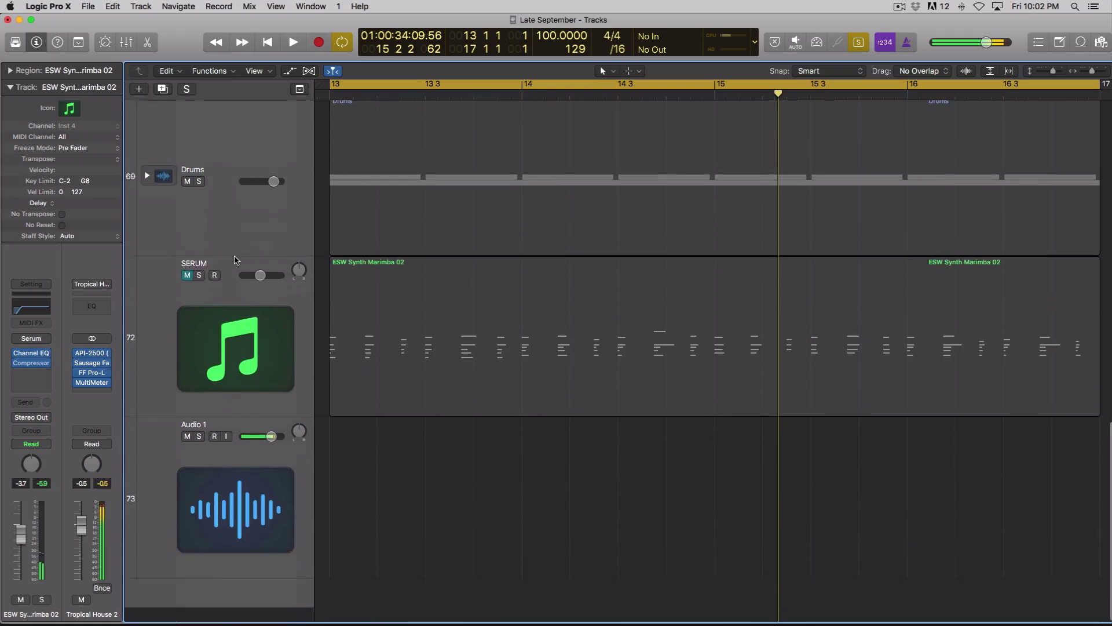
pyautogui.click(187, 290)
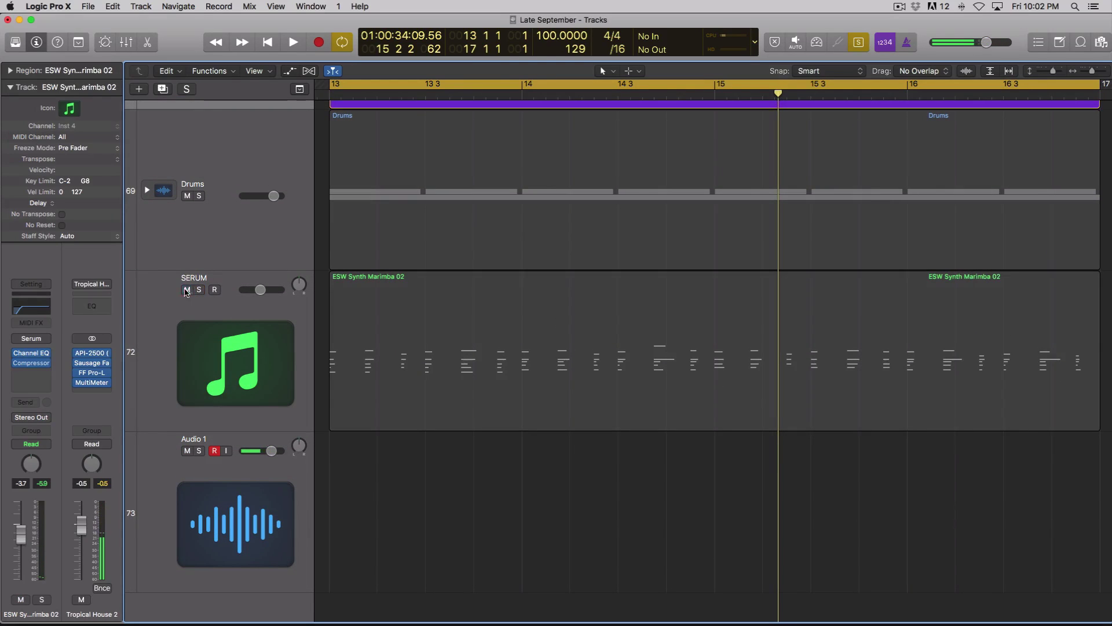
pyautogui.hotkey('ctrl', 's')
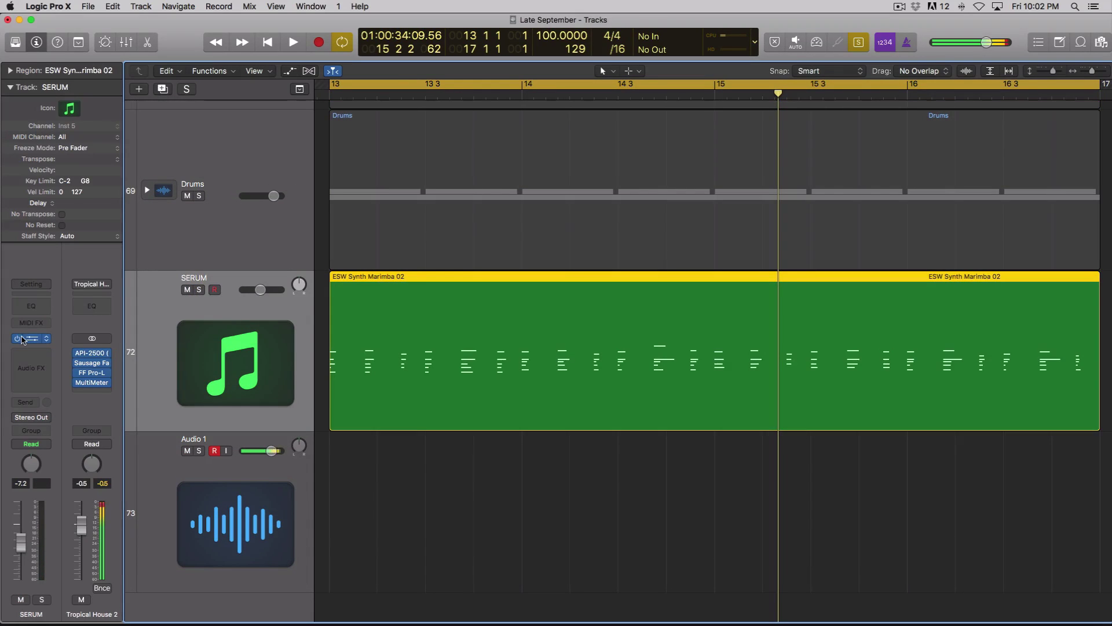
# Open the SERUM track's Serum instrument and move its window clear of the track headers.
pyautogui.click(26, 340)
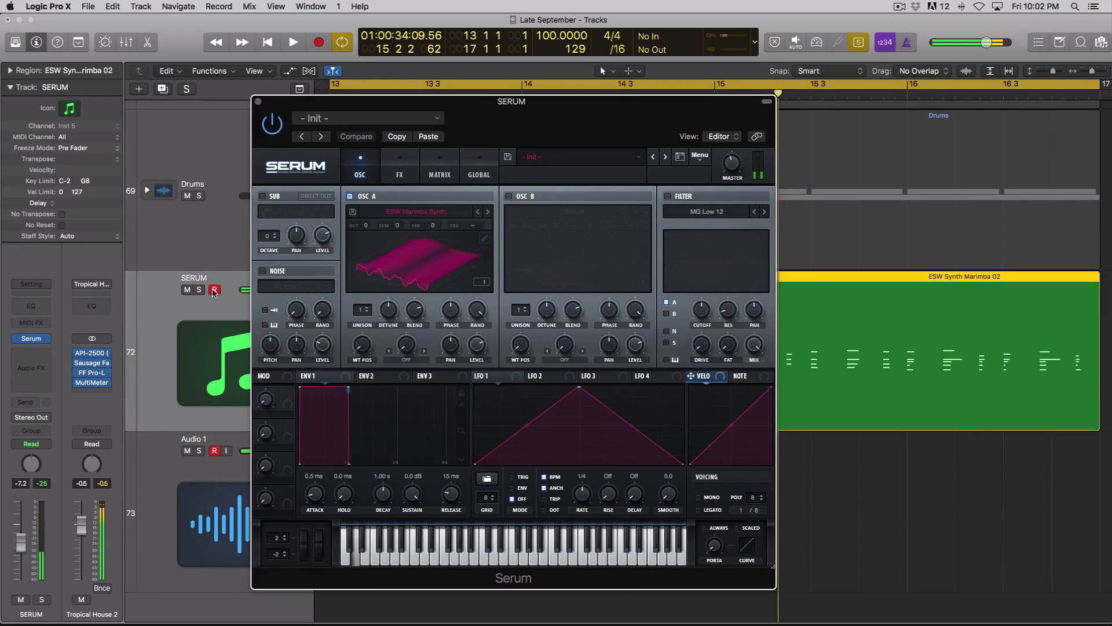
pyautogui.moveTo(335, 103); pyautogui.dragTo(548, 102)
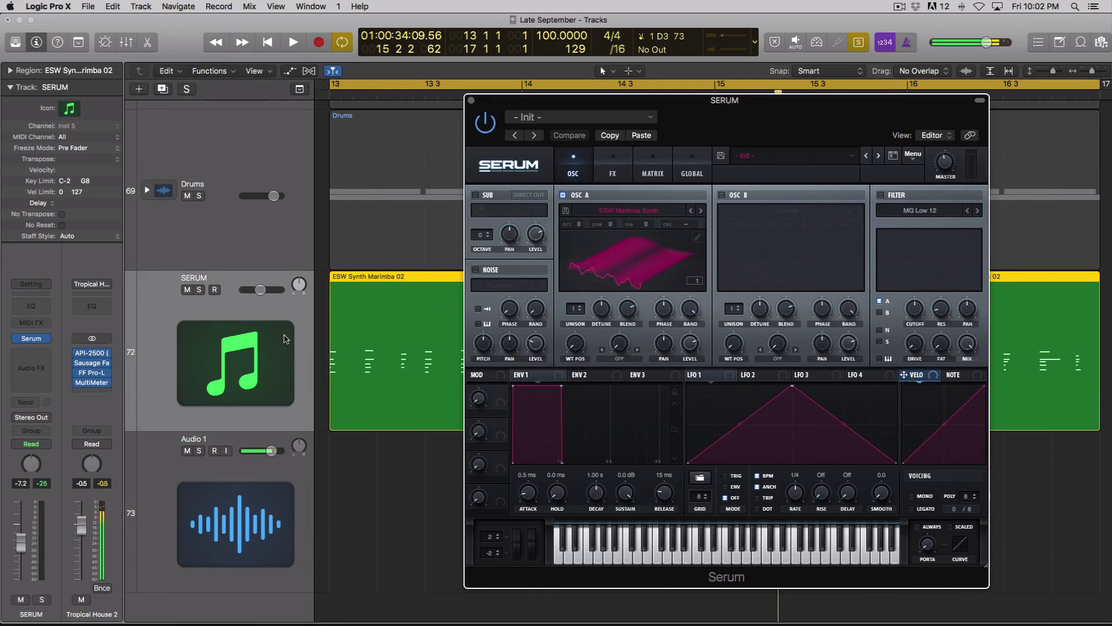
pyautogui.press('space')
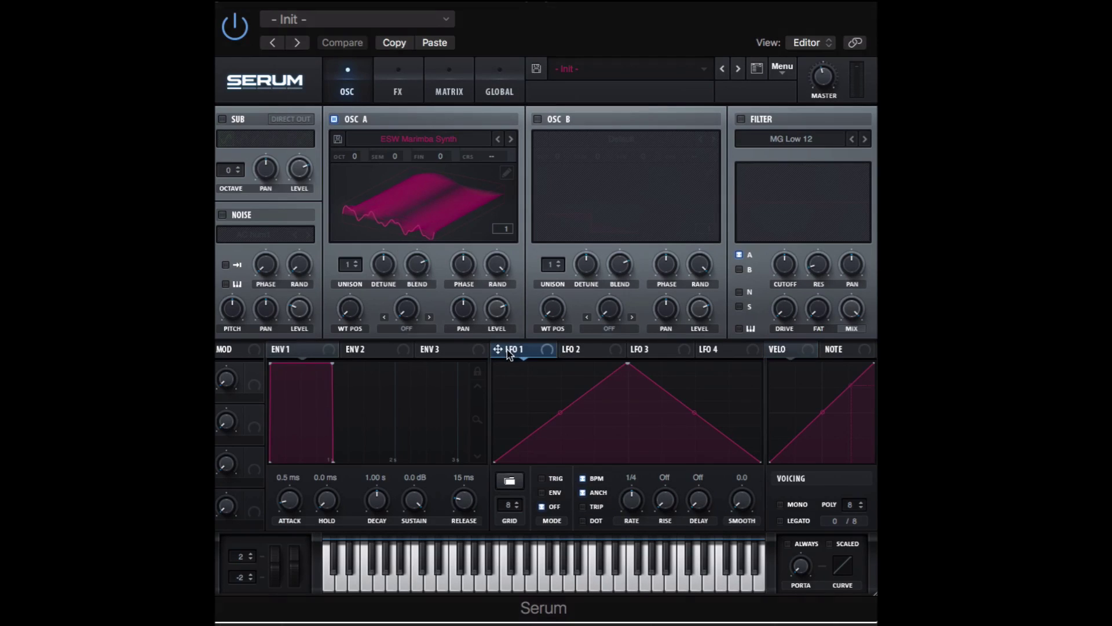
# Reshape LFO 1 into a rising ramp, assign it to oscillator A's wavetable position, and set it to Env mode with BPM sync off.
pyautogui.moveTo(628, 365); pyautogui.dragTo(761, 364)
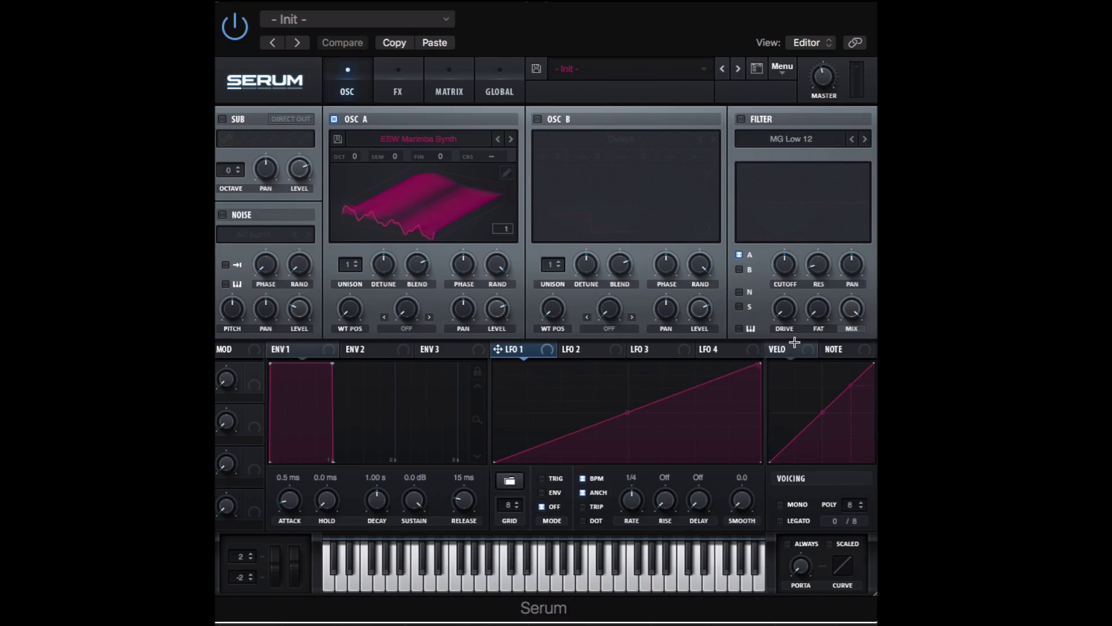
pyautogui.moveTo(498, 349); pyautogui.dragTo(346, 316)
pyautogui.click(583, 477)
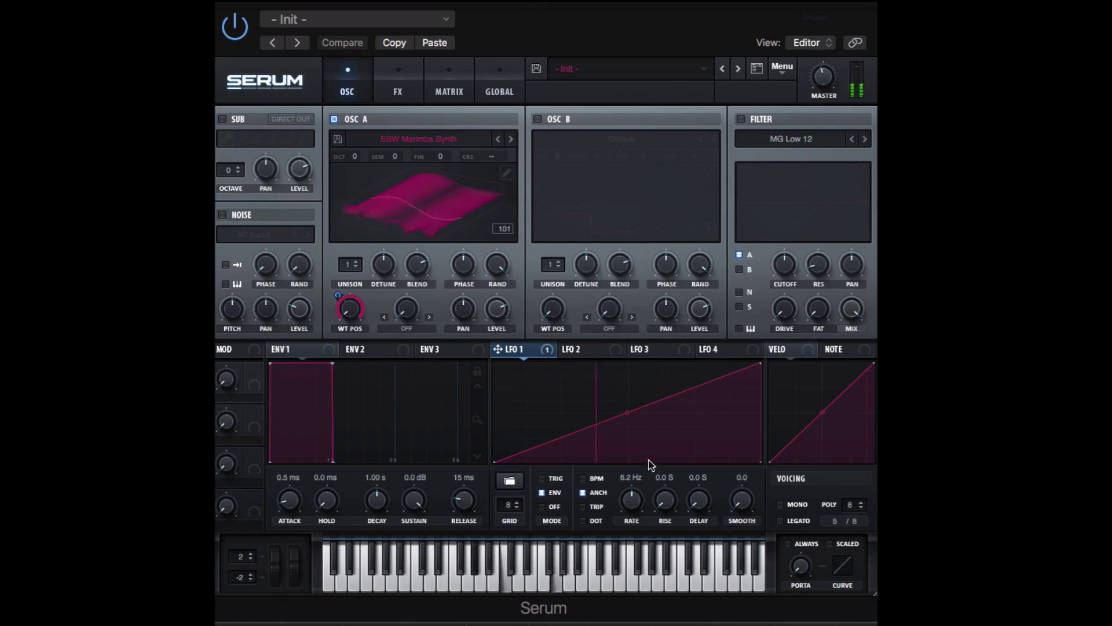
# Set envelope 1 to minimum sustain, a 2.03 s decay and a 433 ms release.
pyautogui.click(354, 413)
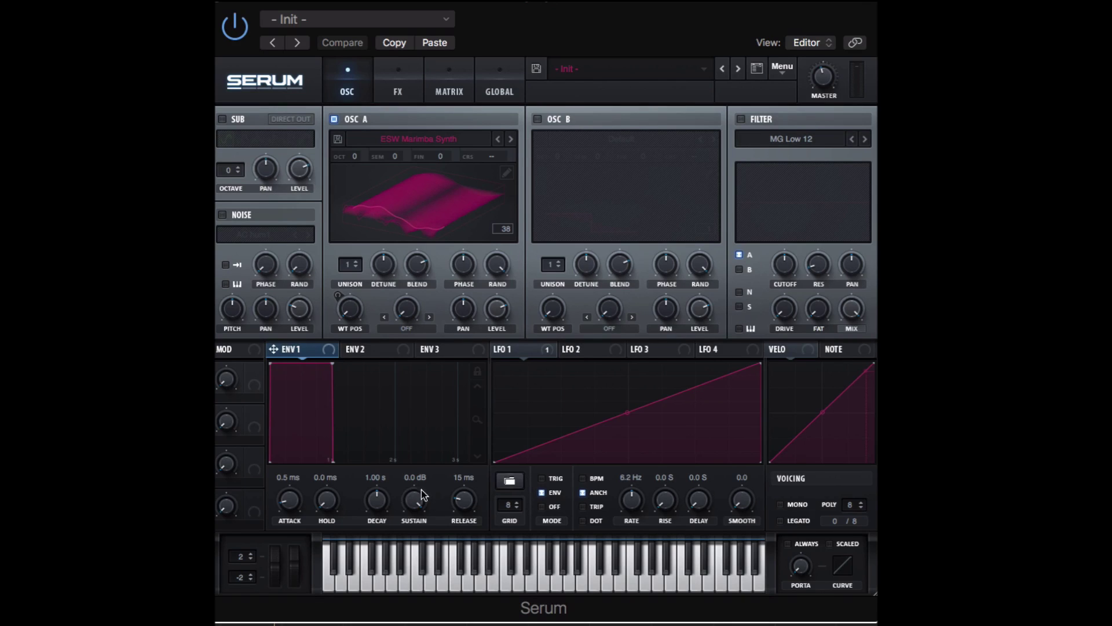
pyautogui.moveTo(416, 499); pyautogui.dragTo(416, 545)
pyautogui.scroll(5, 379, 485)
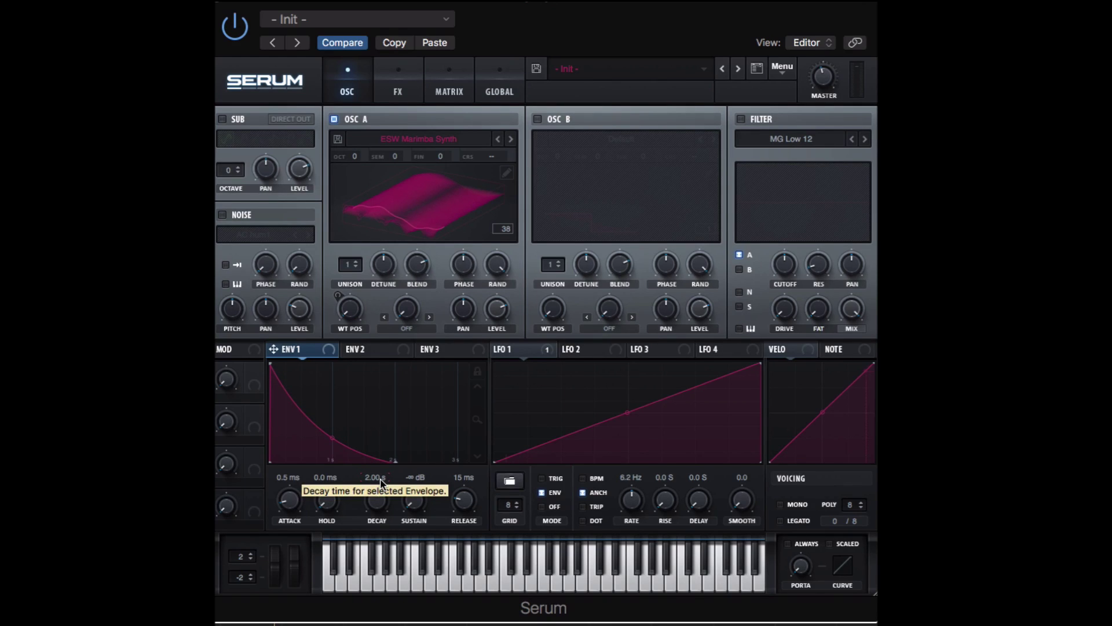
pyautogui.scroll(5, 463, 504)
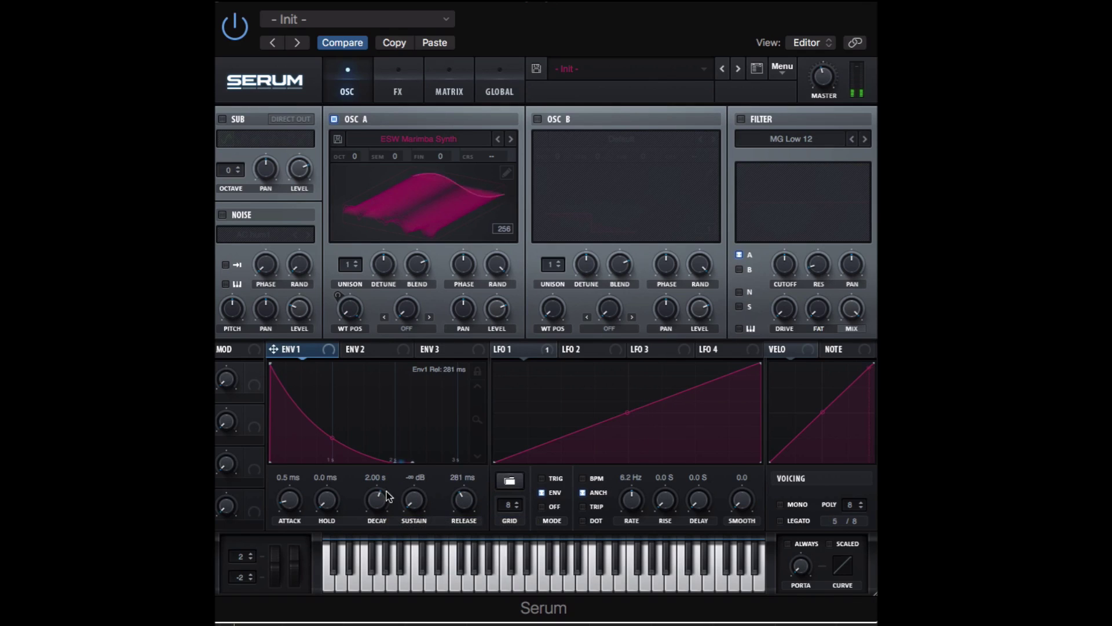
pyautogui.scroll(-3, 382, 499)
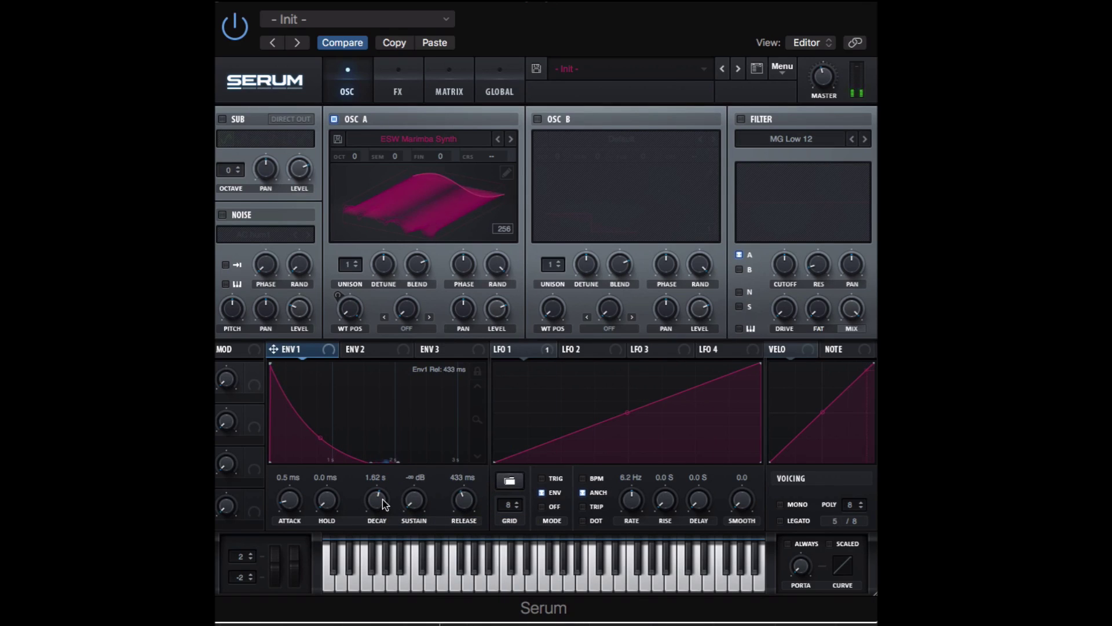
pyautogui.scroll(3, 383, 499)
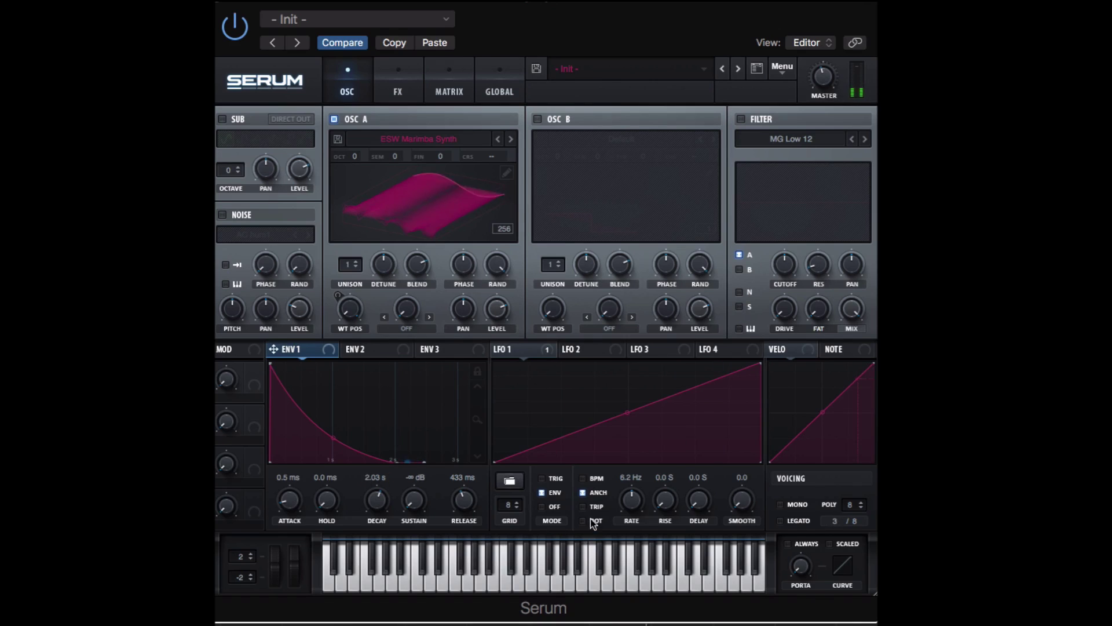
# Slow LFO 1's rate to 2.4 Hz while playing notes.
pyautogui.scroll(-5, 627, 527)
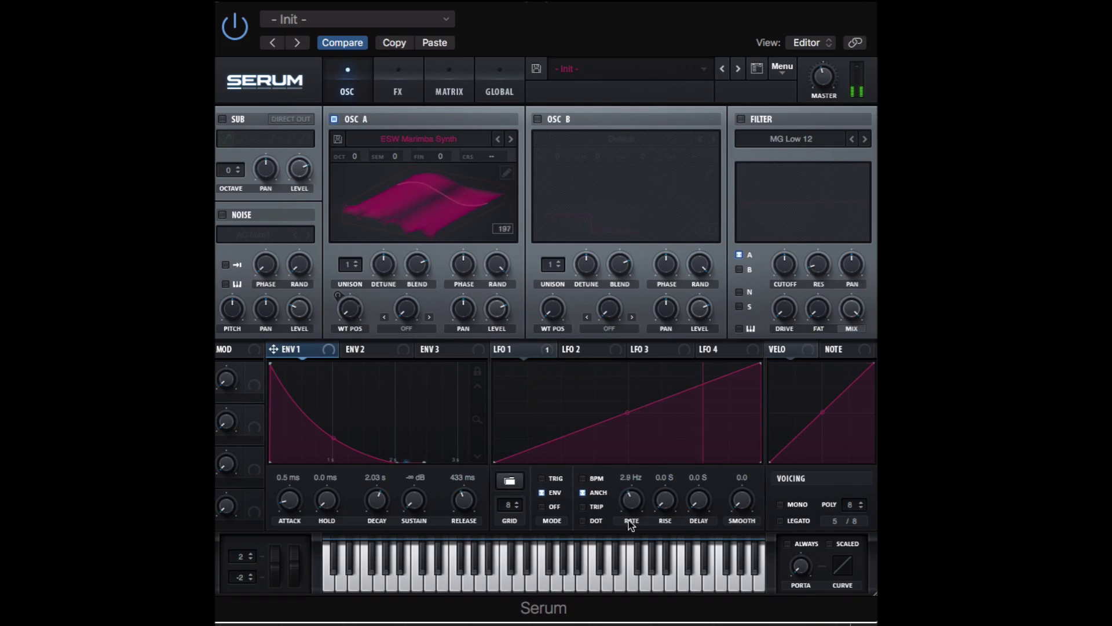
pyautogui.scroll(2, 632, 499)
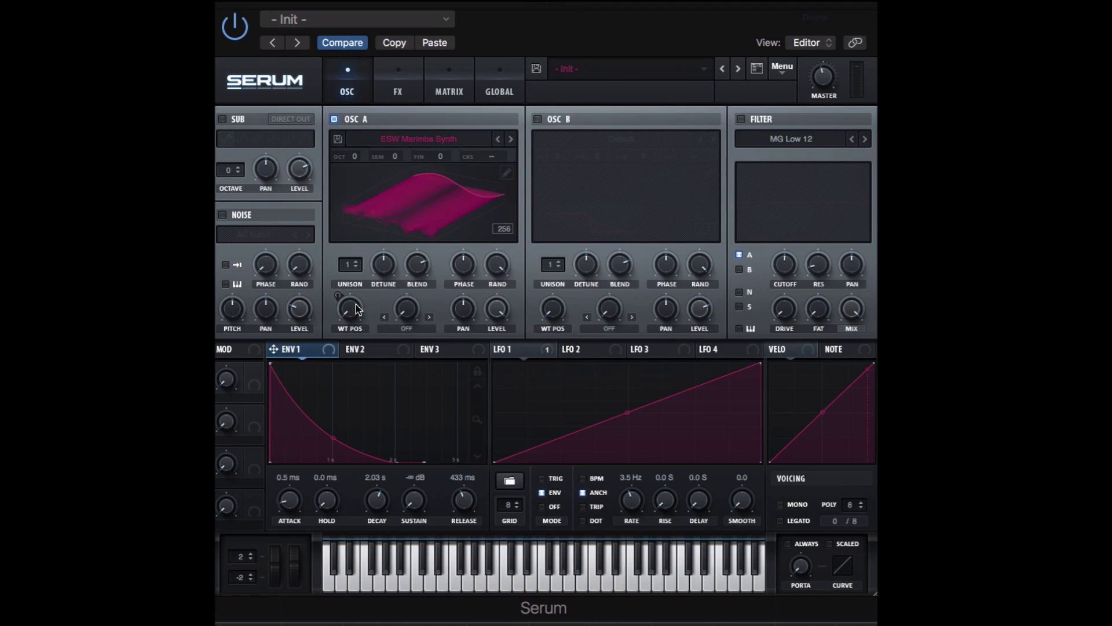
pyautogui.click(550, 355)
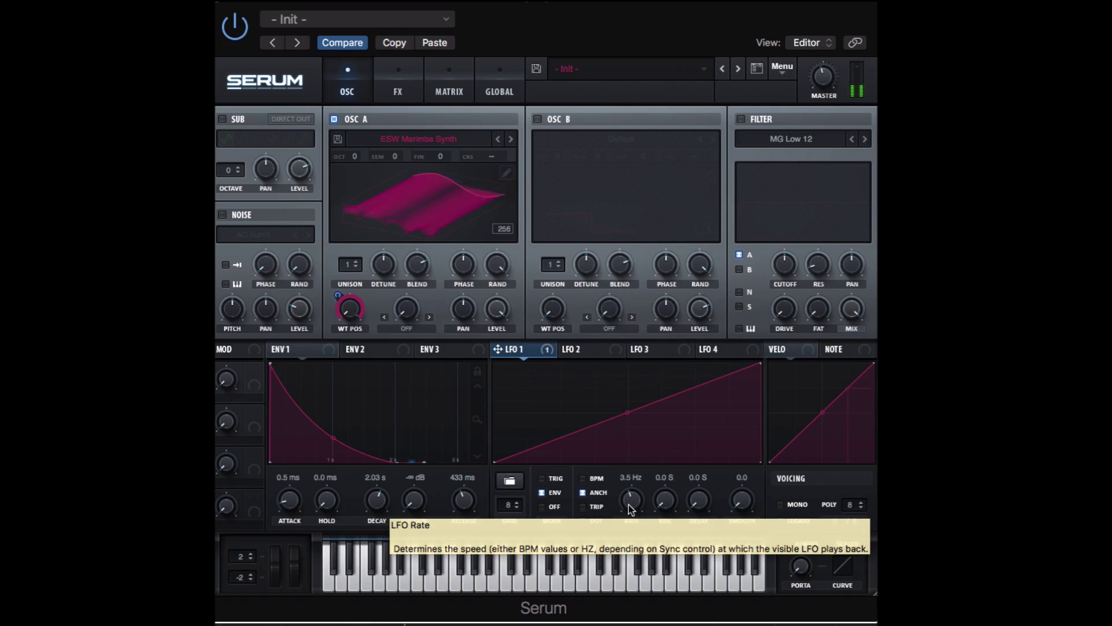
pyautogui.moveTo(629, 504); pyautogui.dragTo(628, 513)
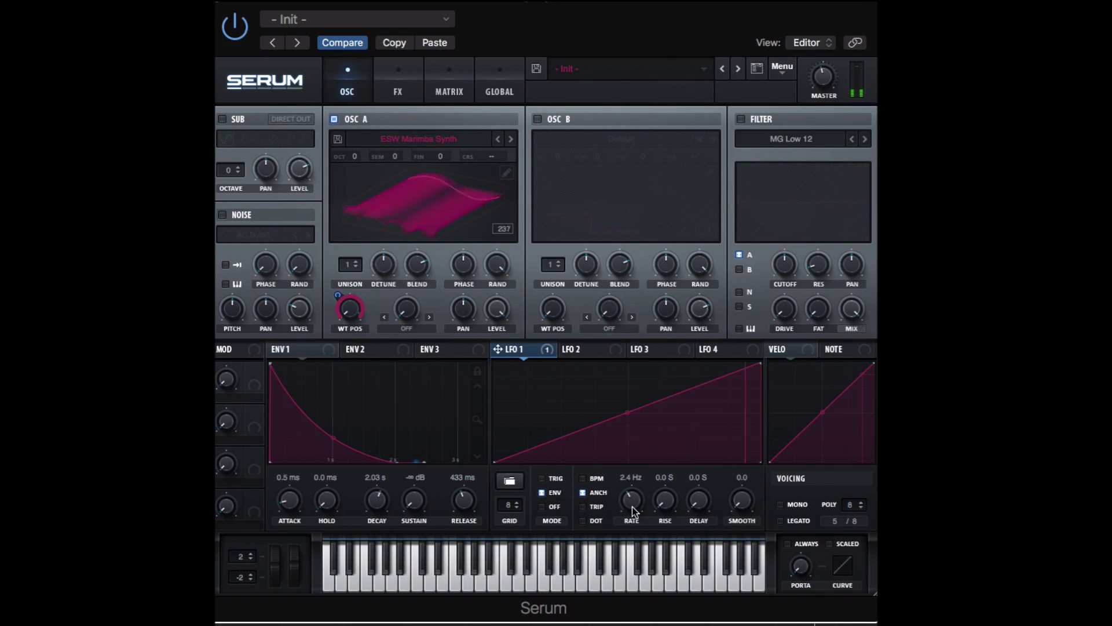
# Set LFO 1's rate to 2.2 Hz.
pyautogui.moveTo(631, 508); pyautogui.dragTo(631, 505)
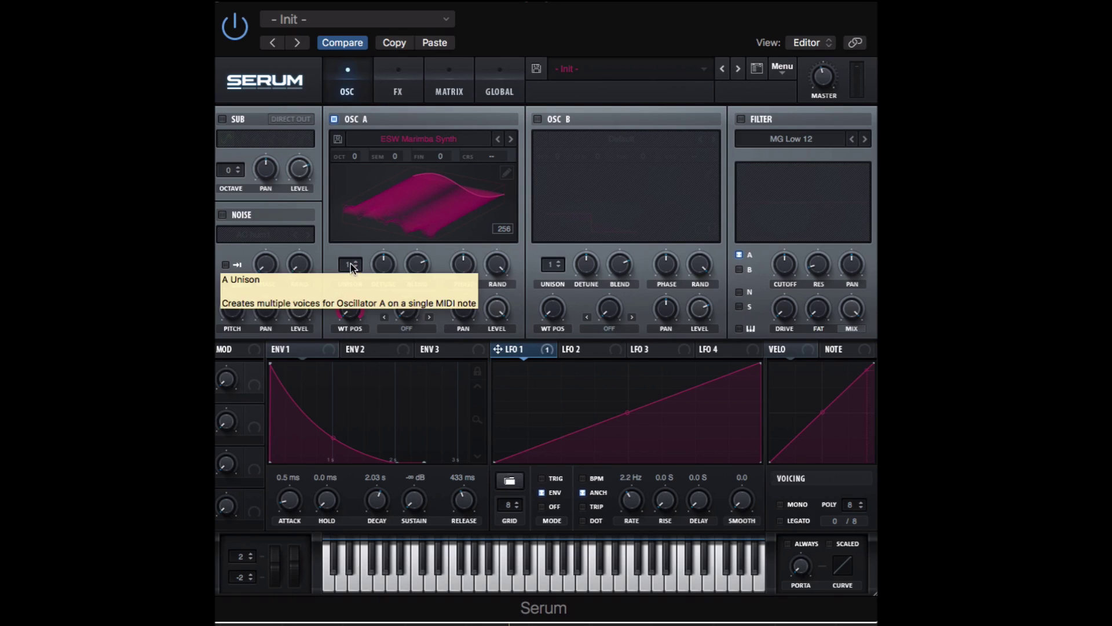
# Enable oscillator B with the Basic Mini wavetable from the Analog category, set its wavetable position to 2, and show the waveform in 2D.
pyautogui.click(538, 120)
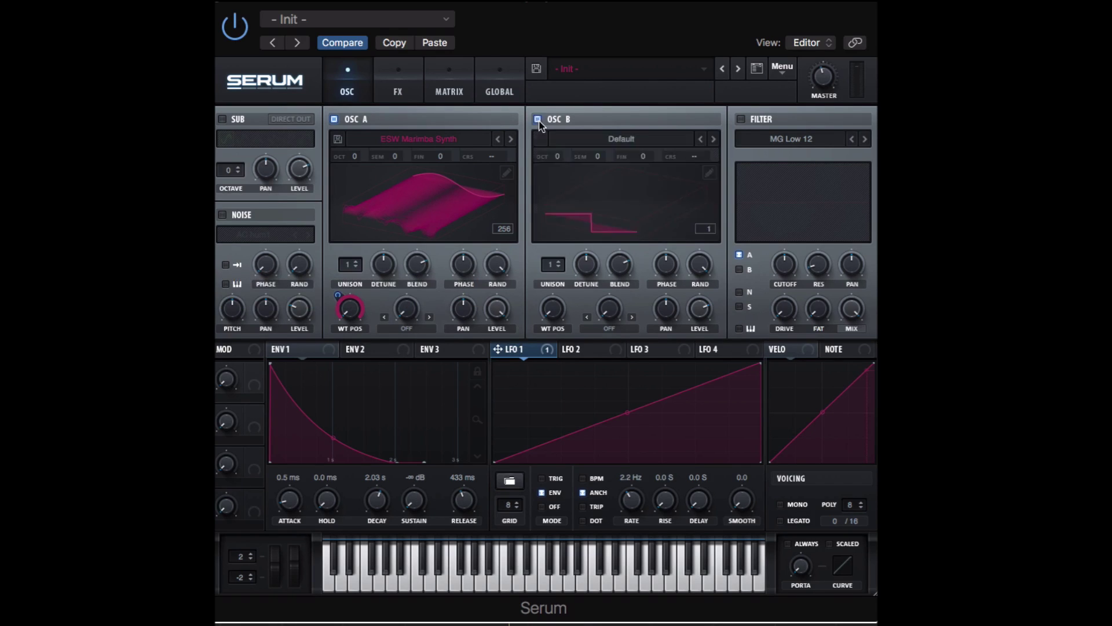
pyautogui.click(585, 142)
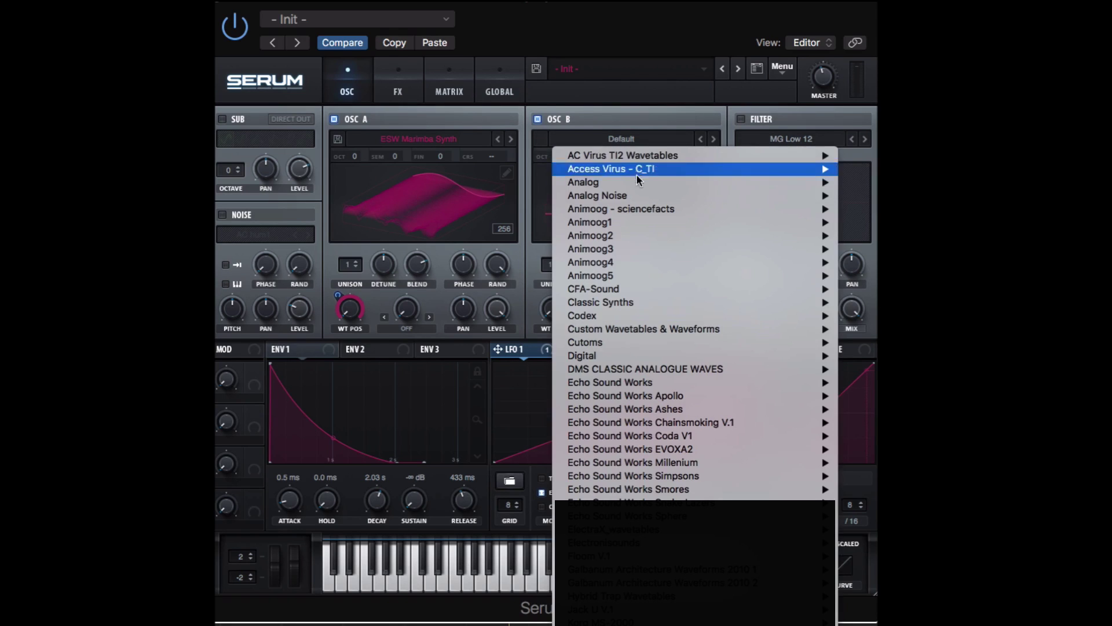
pyautogui.moveTo(821, 189)
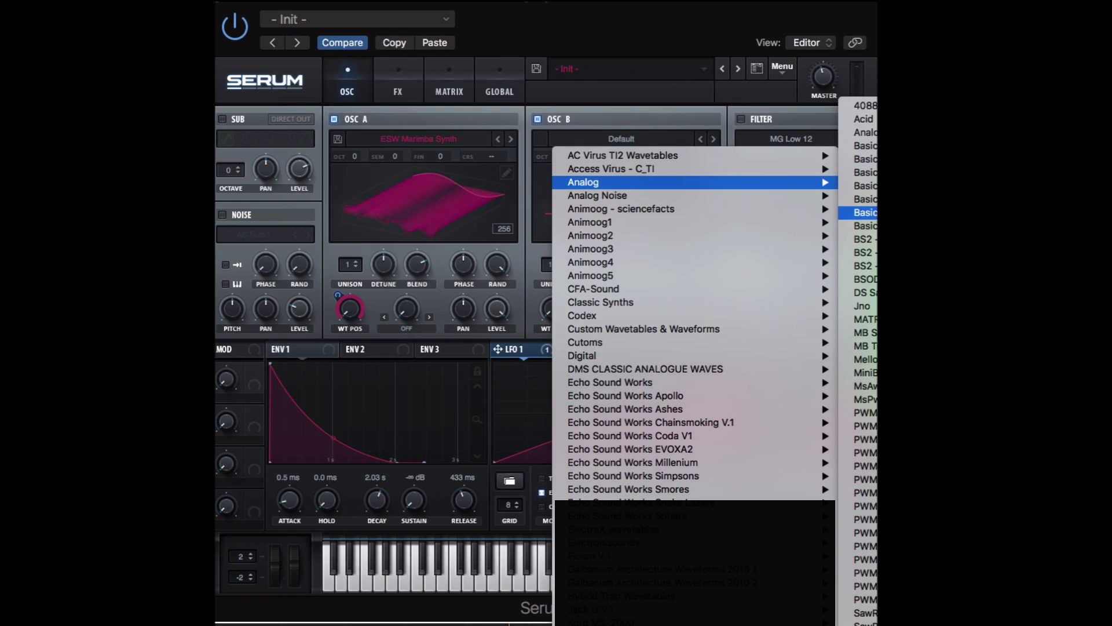
pyautogui.click(863, 159)
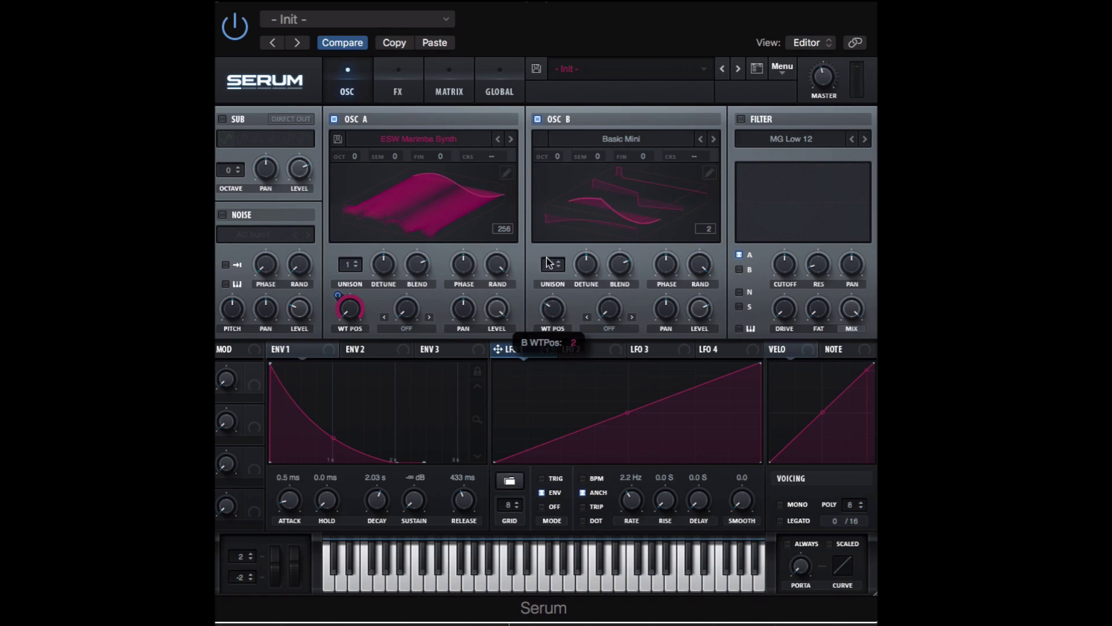
pyautogui.click(578, 223)
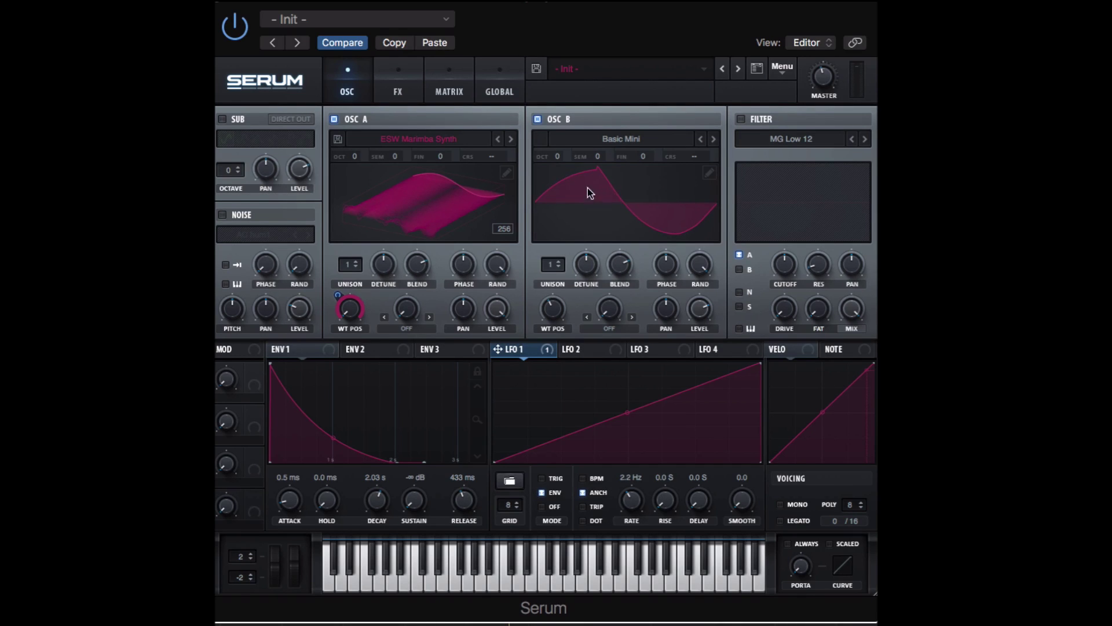
# Switch oscillator A off to isolate oscillator B, and give oscillator B 3 unison voices with reduced detune.
pyautogui.click(335, 119)
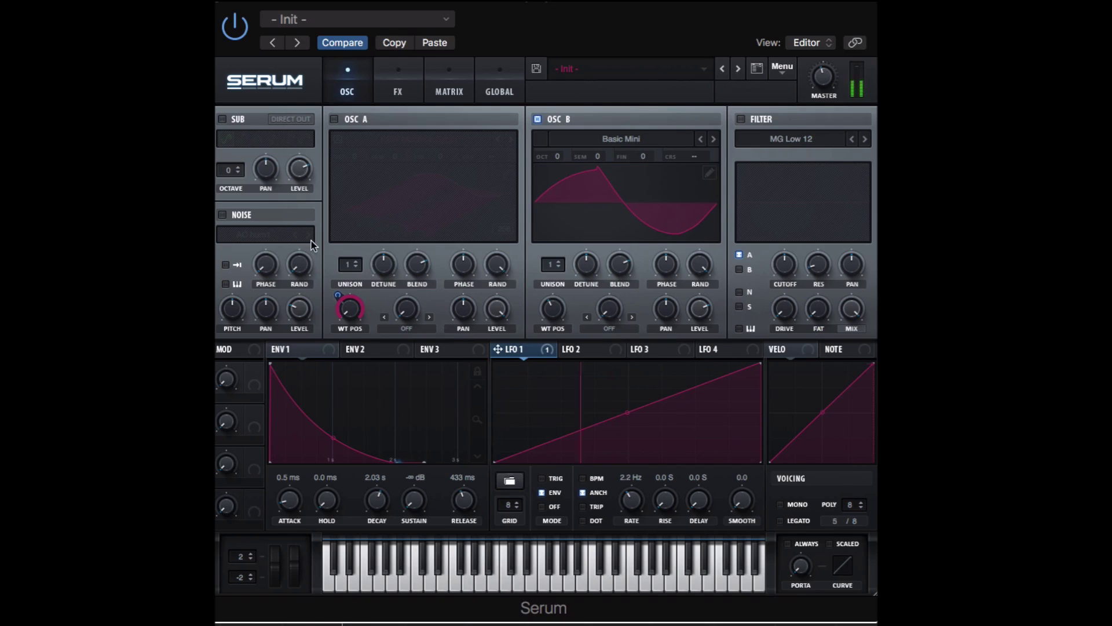
pyautogui.moveTo(550, 266); pyautogui.dragTo(544, 237)
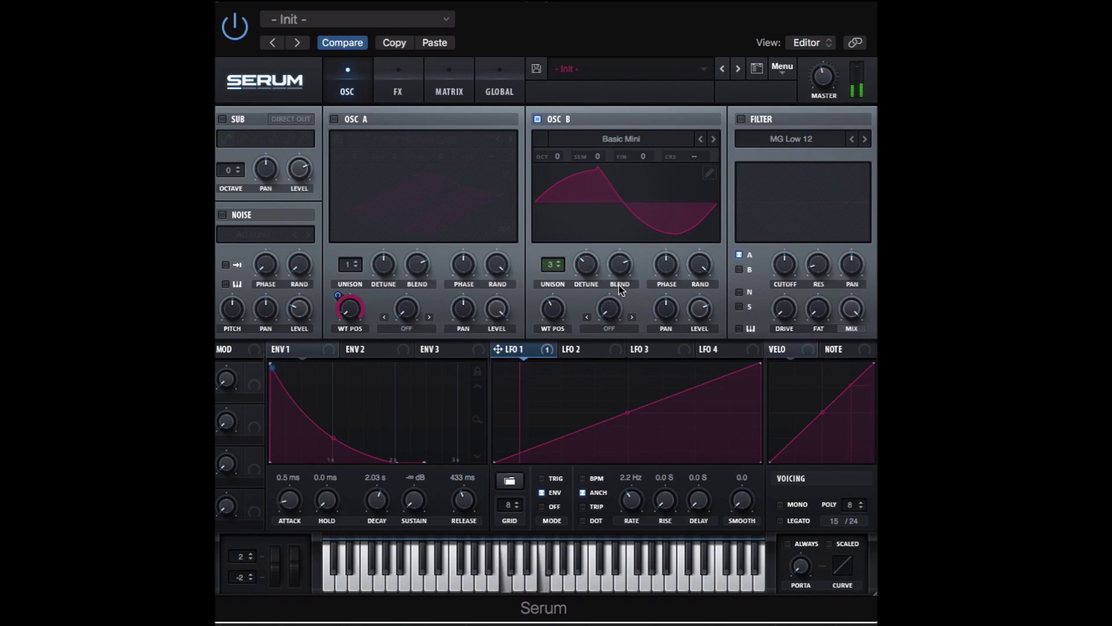
# Apply the Quantize warp mode to oscillator B, try different warp amounts and leave a subtle one, and switch oscillator A back on.
pyautogui.click(611, 330)
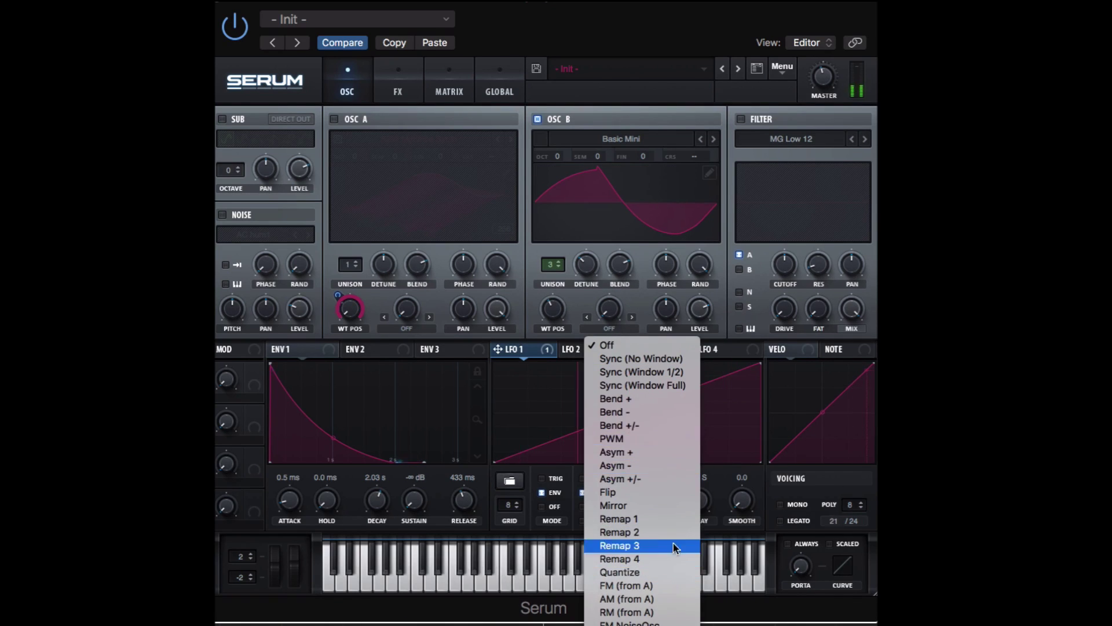
pyautogui.click(665, 572)
pyautogui.moveTo(609, 306); pyautogui.dragTo(619, 262)
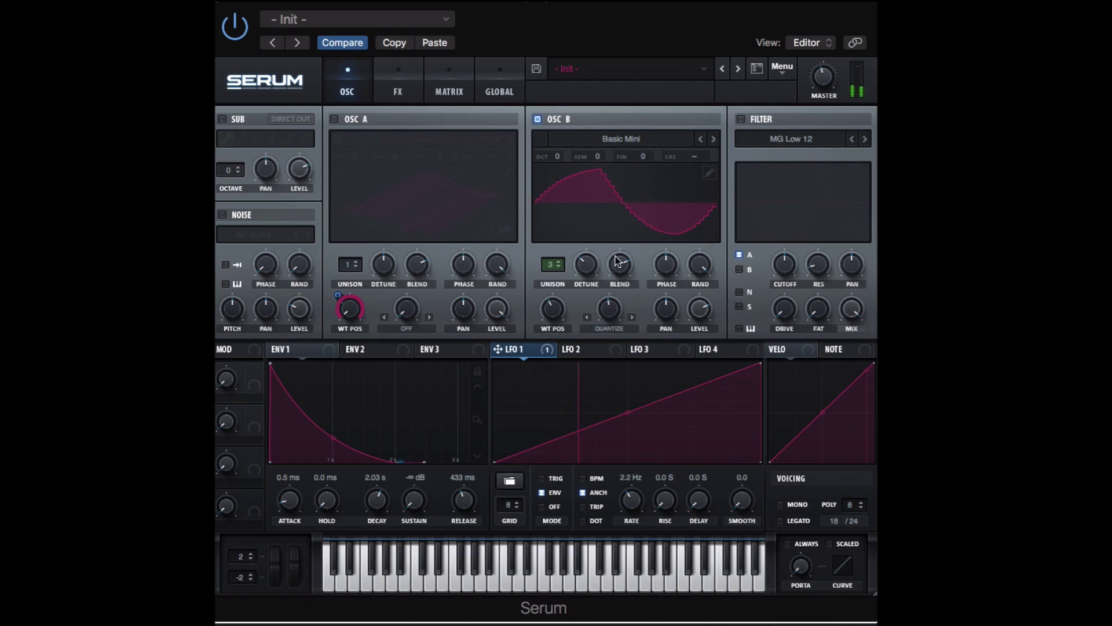
pyautogui.click(606, 314)
pyautogui.scroll(6, 604, 334)
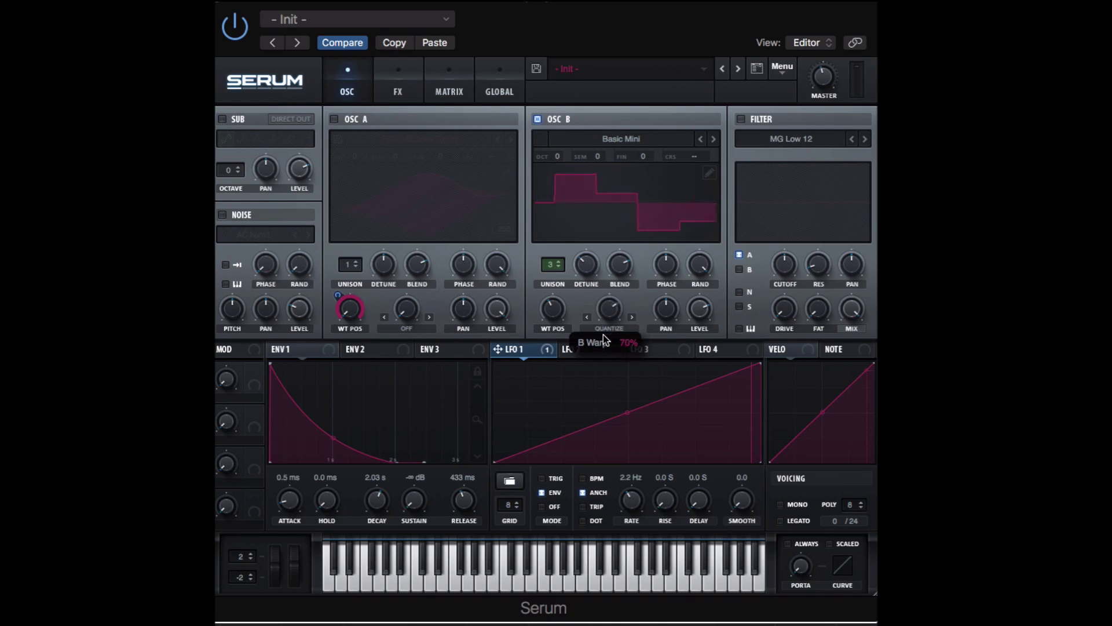
pyautogui.scroll(-5, 606, 329)
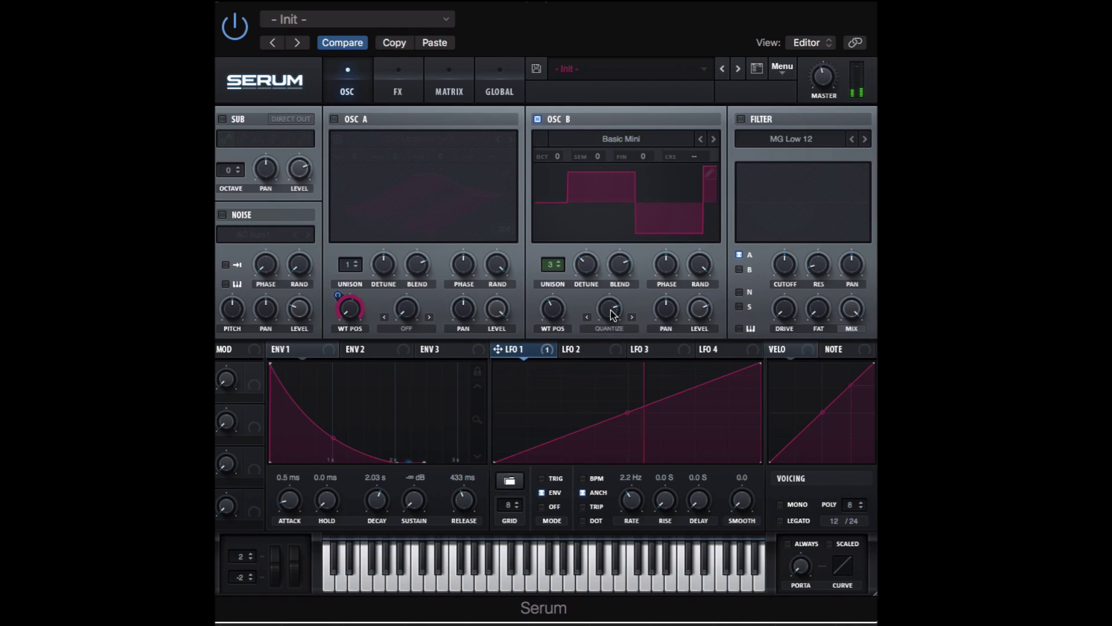
pyautogui.scroll(-2, 611, 343)
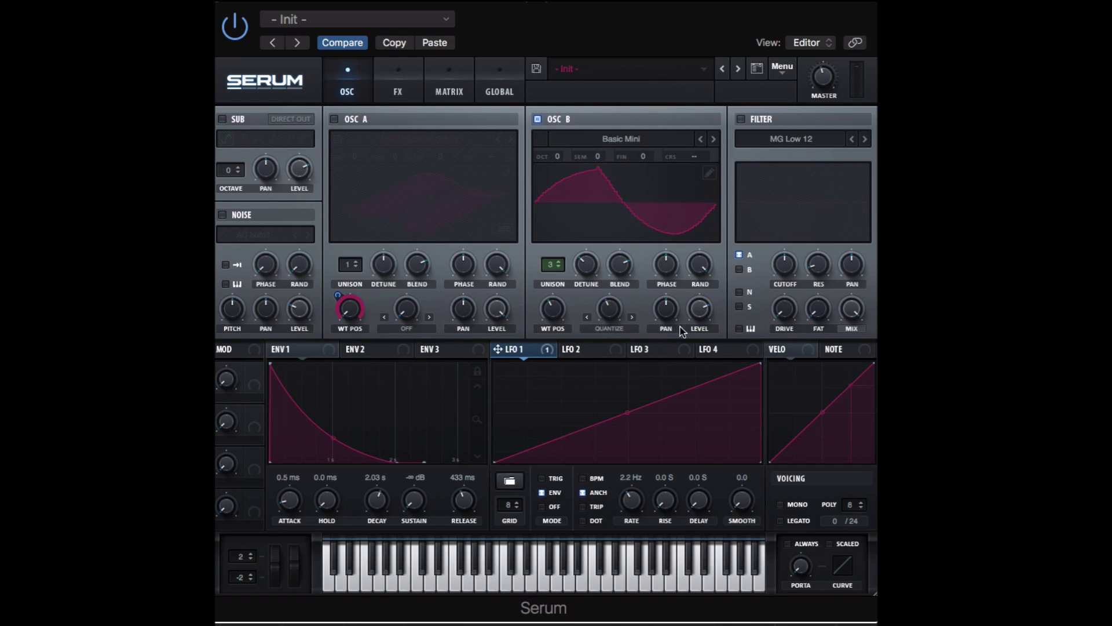
pyautogui.click(334, 118)
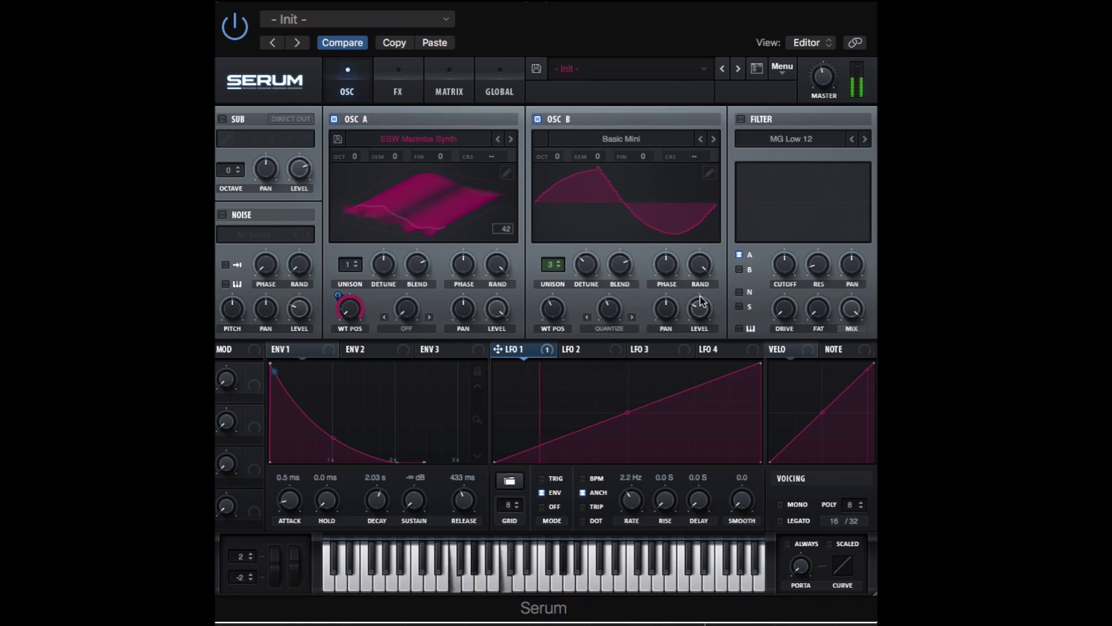
# Set envelope 3 to zero sustain, a 1.90 s decay and a 0.6 ms release, and assign it to oscillator B's level.
pyautogui.click(460, 349)
pyautogui.moveTo(415, 502); pyautogui.dragTo(414, 556)
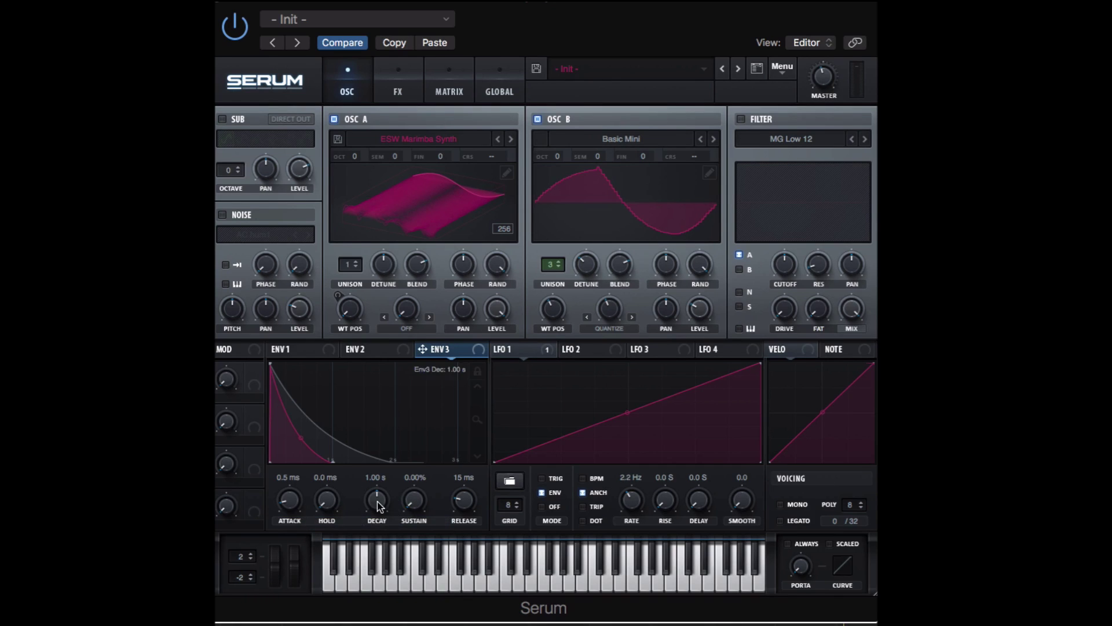
pyautogui.moveTo(378, 502)
pyautogui.mouseDown()
pyautogui.moveTo(378, 481)
pyautogui.moveTo(382, 497)
pyautogui.mouseUp()
pyautogui.moveTo(479, 511); pyautogui.dragTo(462, 515)
pyautogui.moveTo(423, 349); pyautogui.dragTo(701, 333)
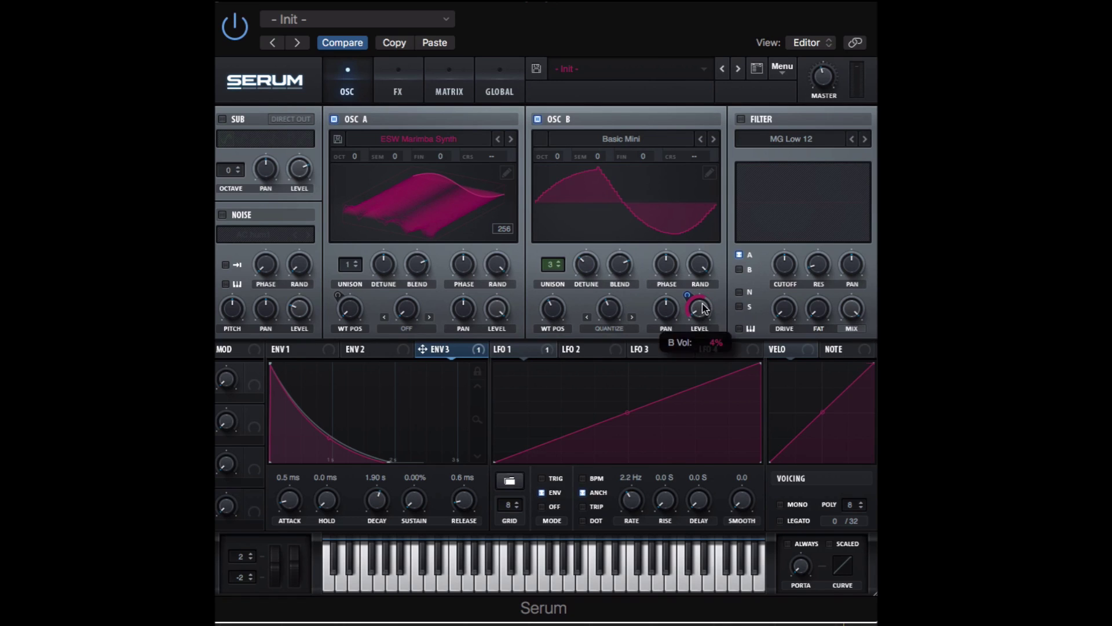
# Refine envelope 3 to a 2.20 s decay and 0.0 ms release and rebalance oscillator B's level with oscillator A temporarily off.
pyautogui.click(334, 118)
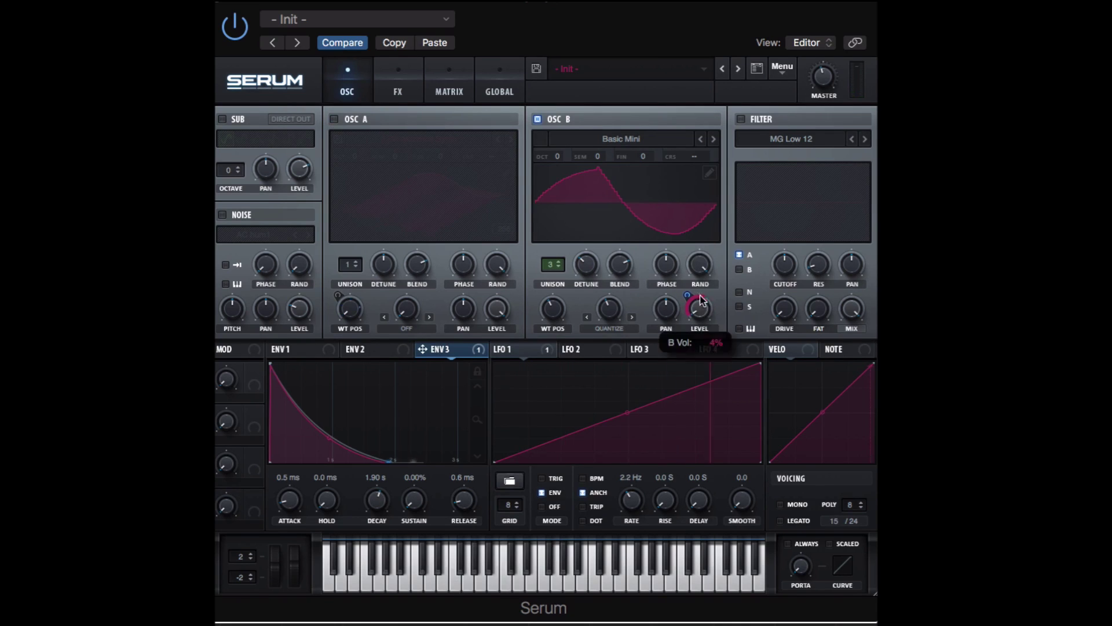
pyautogui.moveTo(699, 307); pyautogui.dragTo(703, 271)
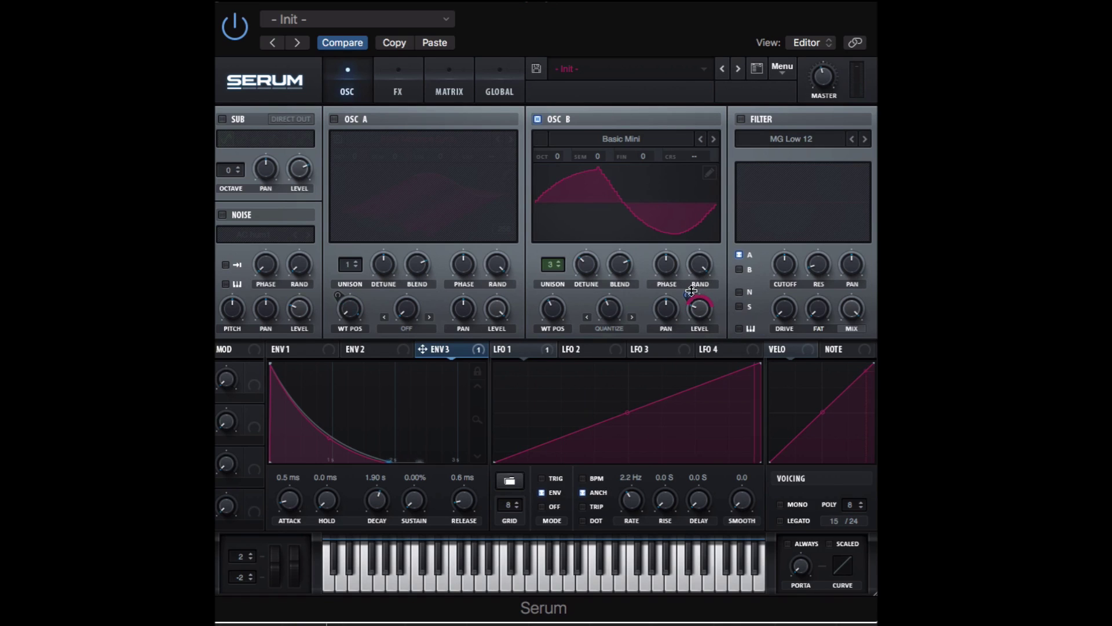
pyautogui.moveTo(378, 499); pyautogui.dragTo(380, 538)
pyautogui.moveTo(698, 307); pyautogui.dragTo(703, 382)
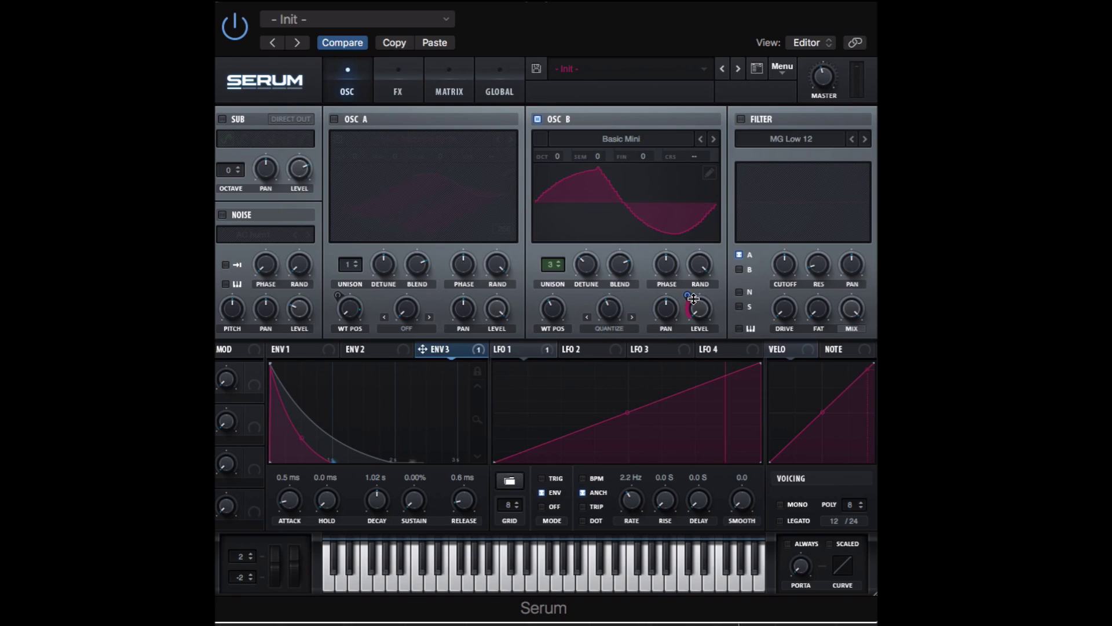
pyautogui.moveTo(377, 503)
pyautogui.mouseDown()
pyautogui.moveTo(378, 525)
pyautogui.moveTo(377, 488)
pyautogui.mouseUp()
pyautogui.moveTo(701, 304); pyautogui.dragTo(688, 342)
pyautogui.moveTo(464, 501); pyautogui.dragTo(465, 515)
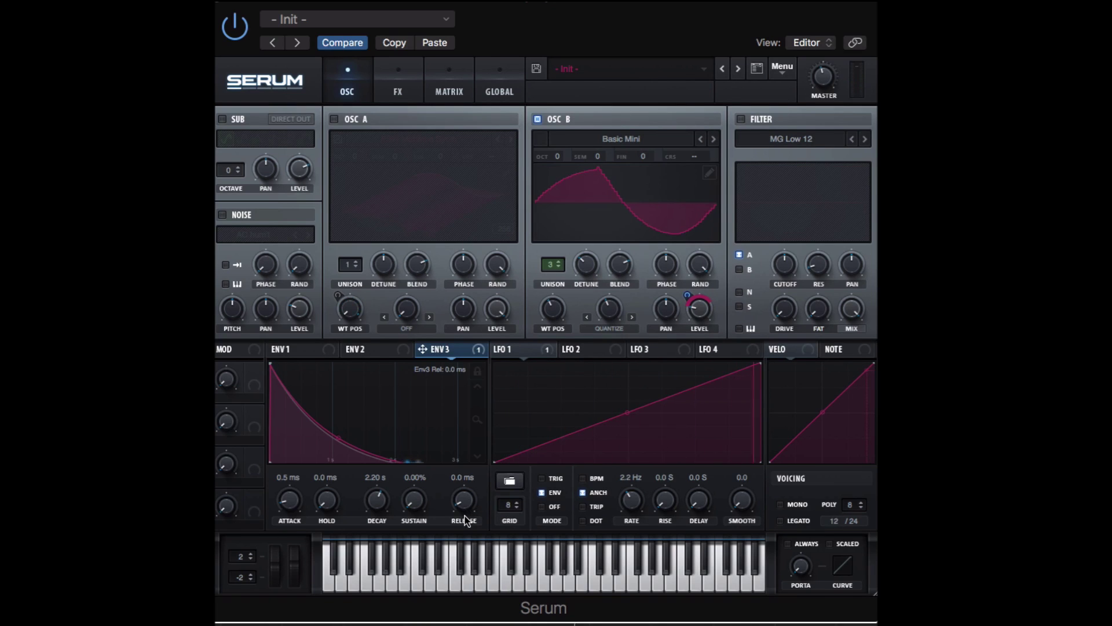
pyautogui.moveTo(703, 299); pyautogui.dragTo(701, 328)
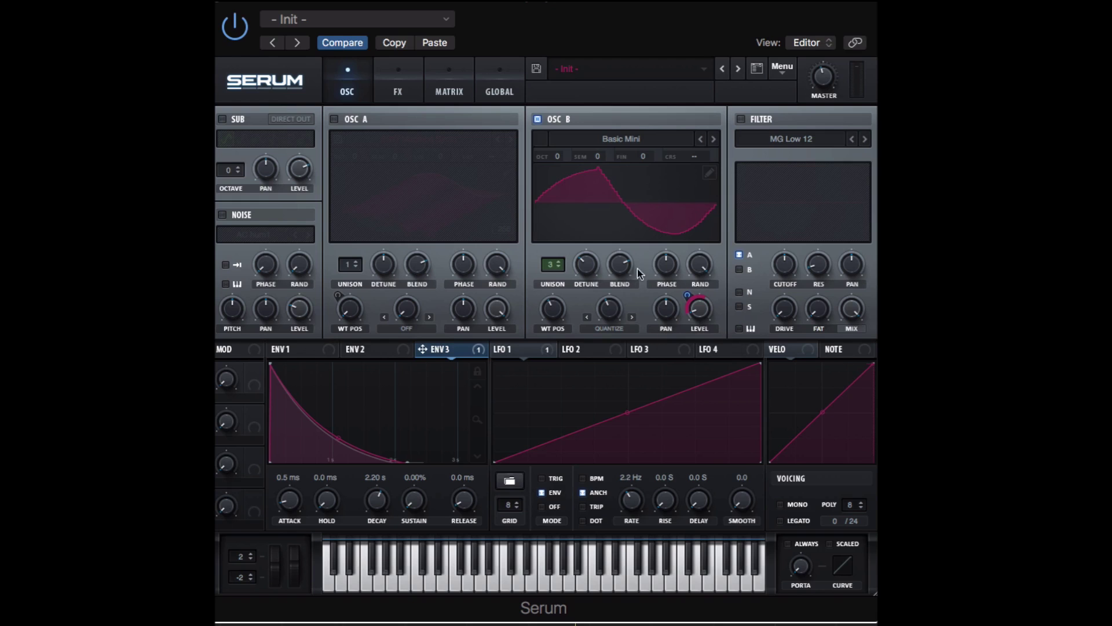
pyautogui.click(335, 119)
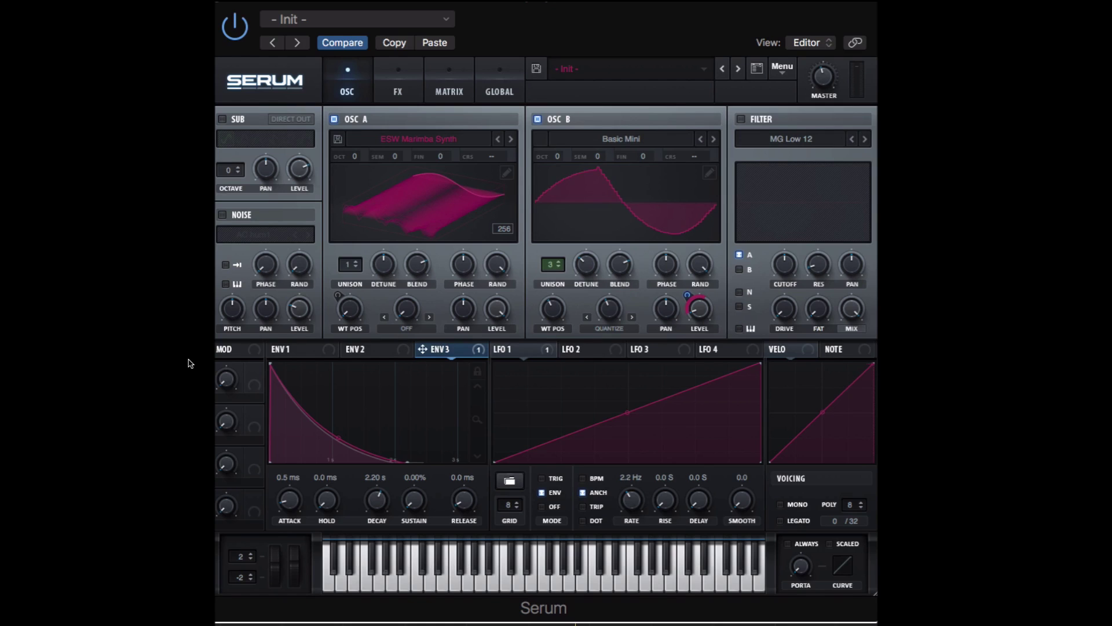
# Fine-tune oscillator B's level against oscillator A while playing notes, checking envelopes 1 and 3.
pyautogui.click(295, 349)
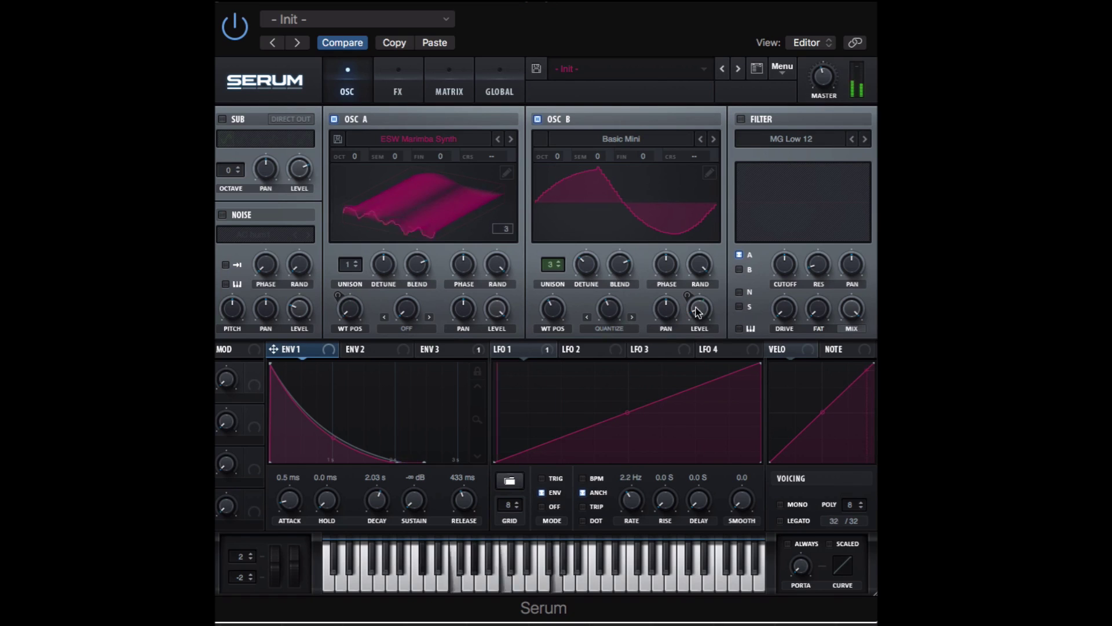
pyautogui.moveTo(706, 309)
pyautogui.moveTo(704, 305); pyautogui.dragTo(704, 310)
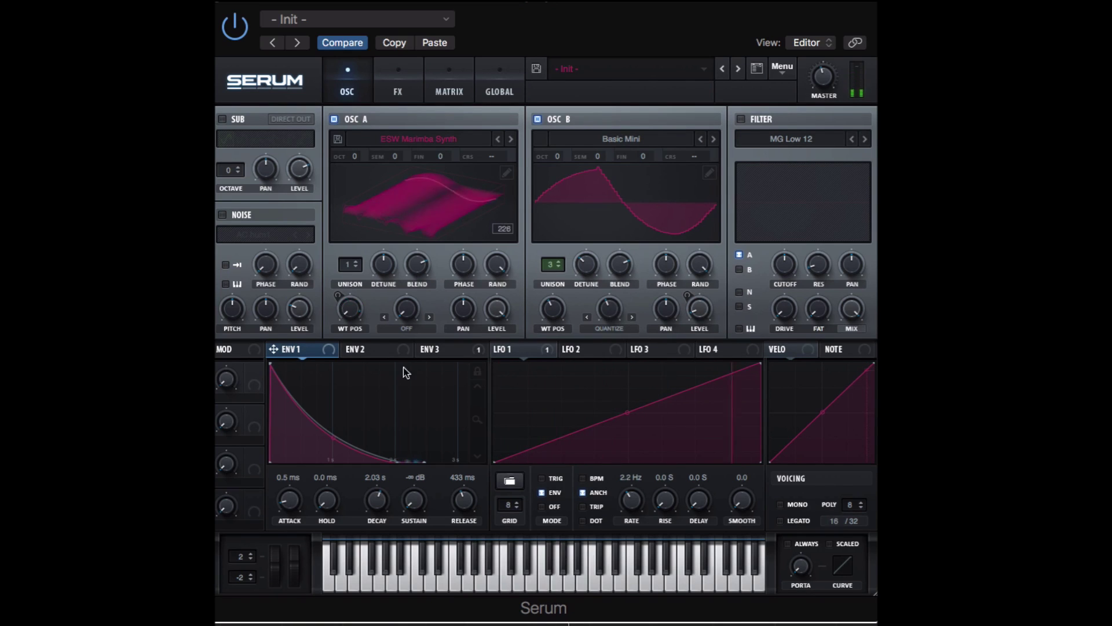
pyautogui.click(446, 348)
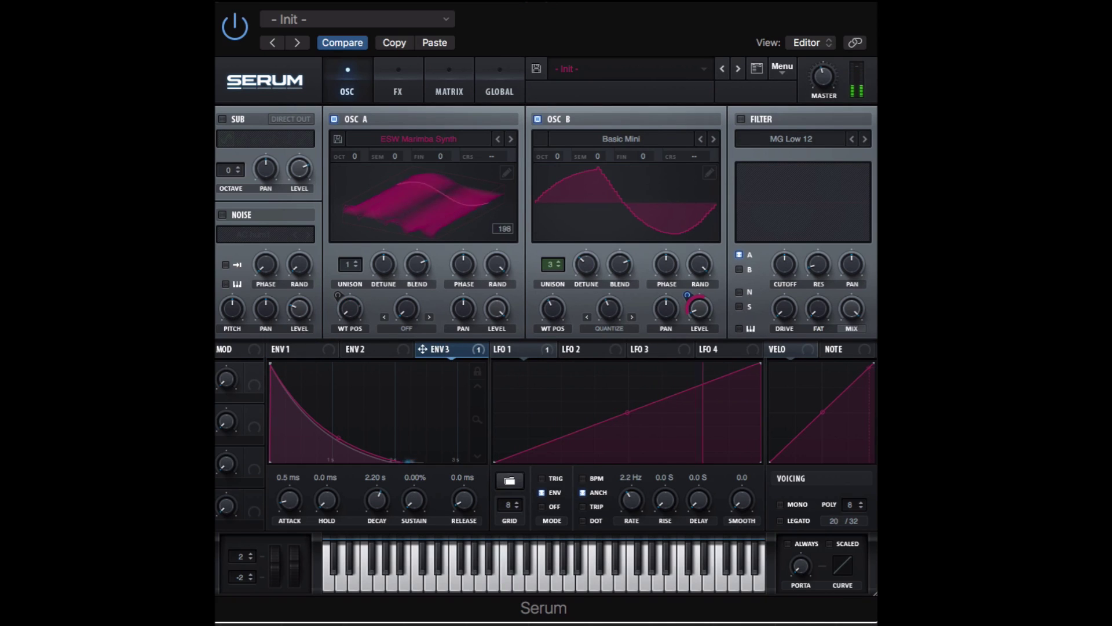
# Enable the noise oscillator and load the icon_snare b sample from the Attacks_Misc category.
pyautogui.click(223, 214)
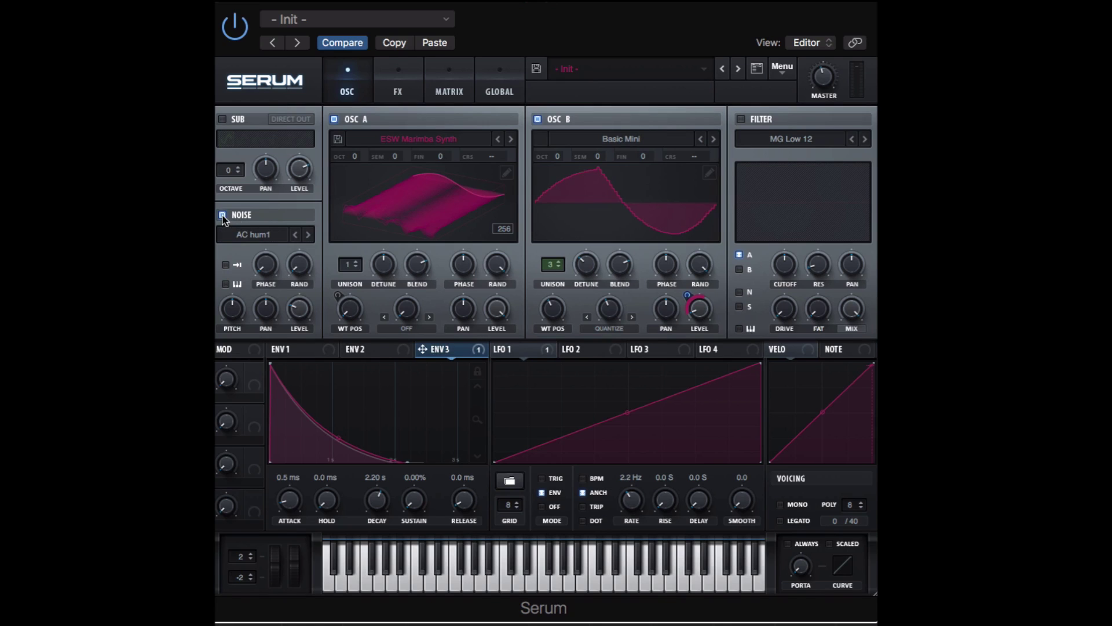
pyautogui.click(270, 231)
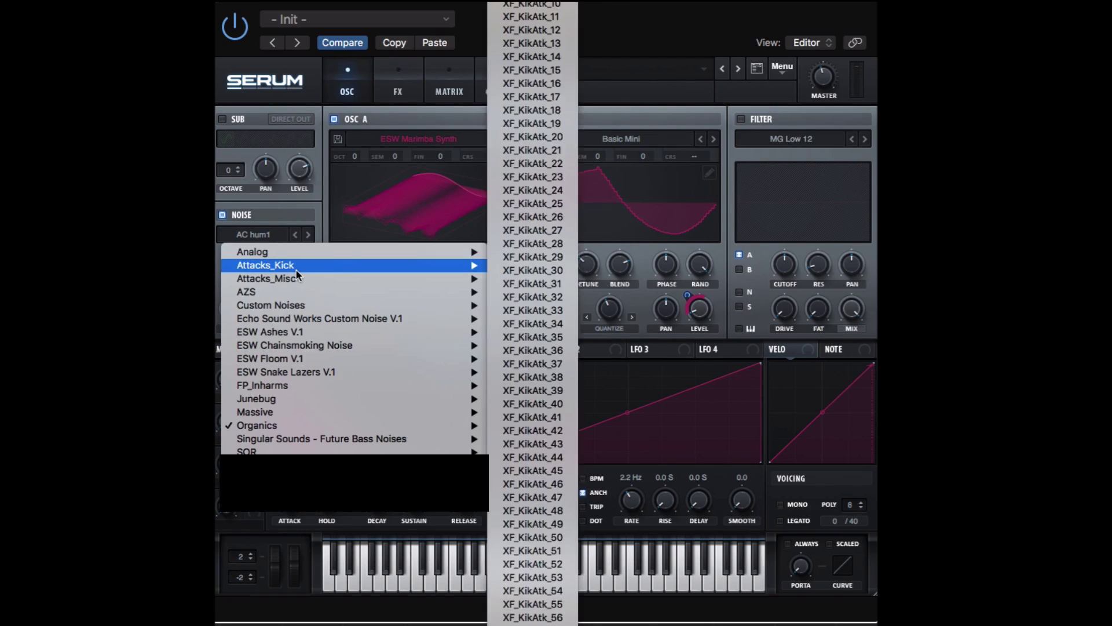
pyautogui.moveTo(298, 277)
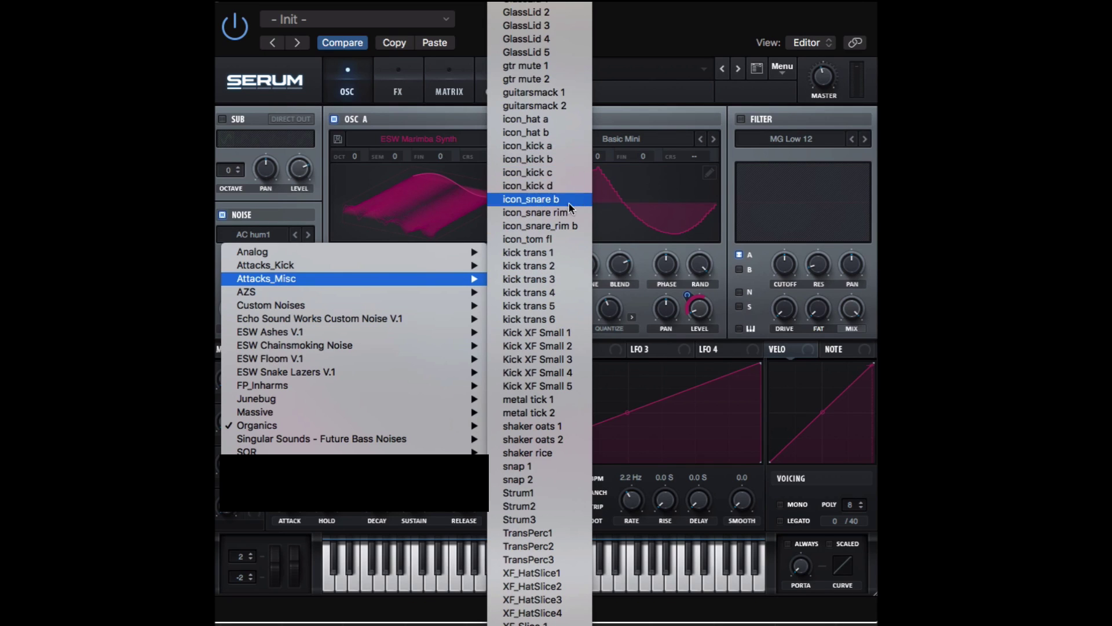
pyautogui.click(545, 200)
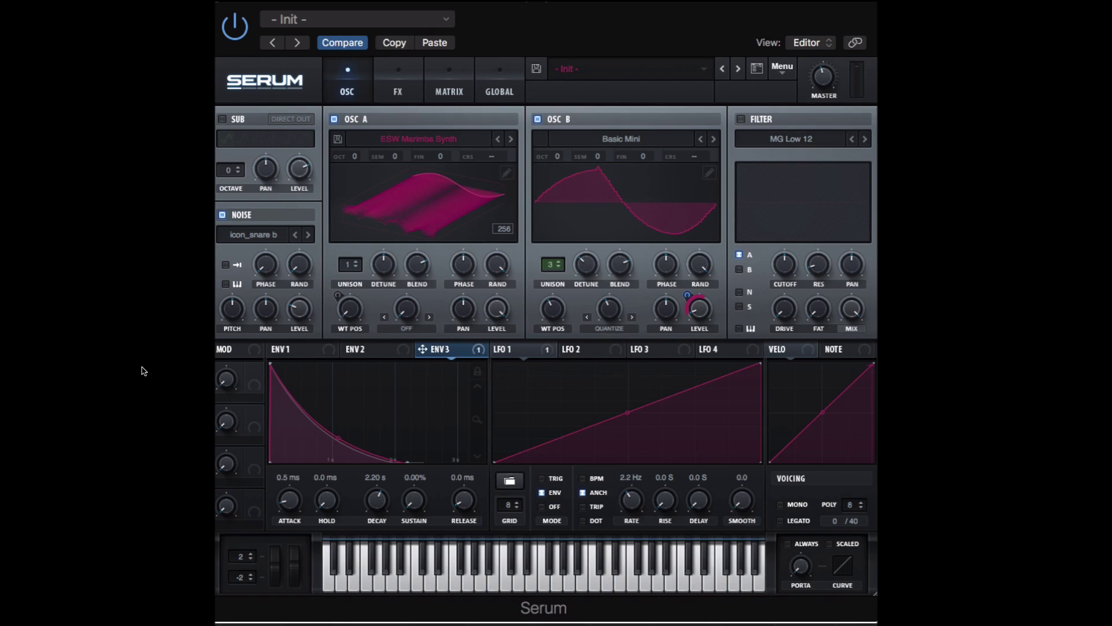
# Lower the noise level and set the noise oscillator to one-shot playback.
pyautogui.moveTo(228, 314)
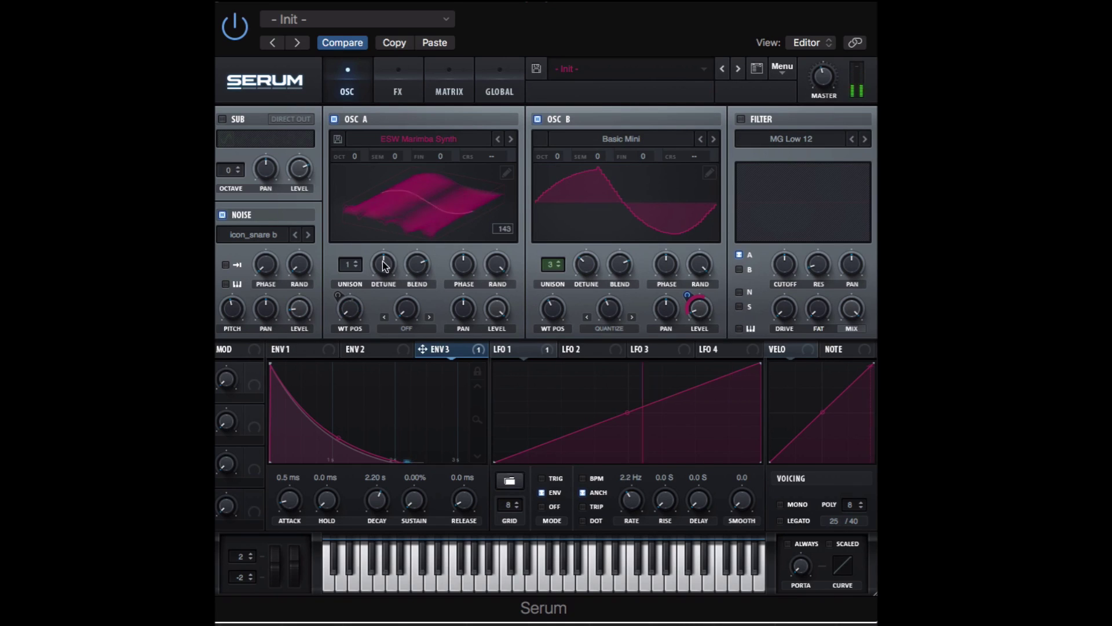
pyautogui.moveTo(314, 313)
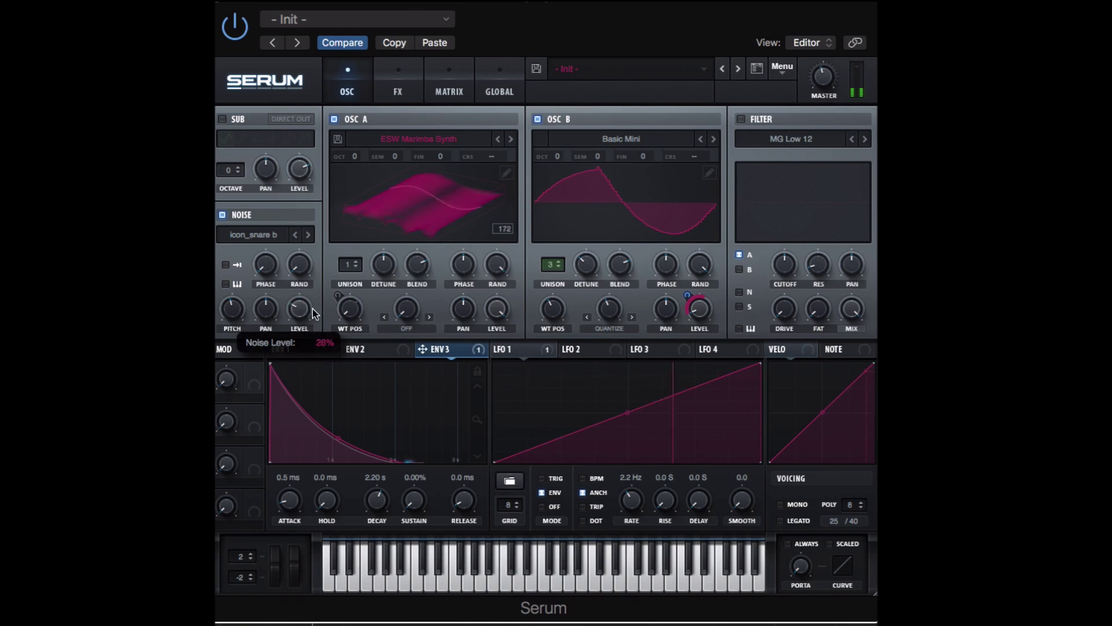
pyautogui.moveTo(313, 314); pyautogui.dragTo(314, 323)
pyautogui.click(226, 265)
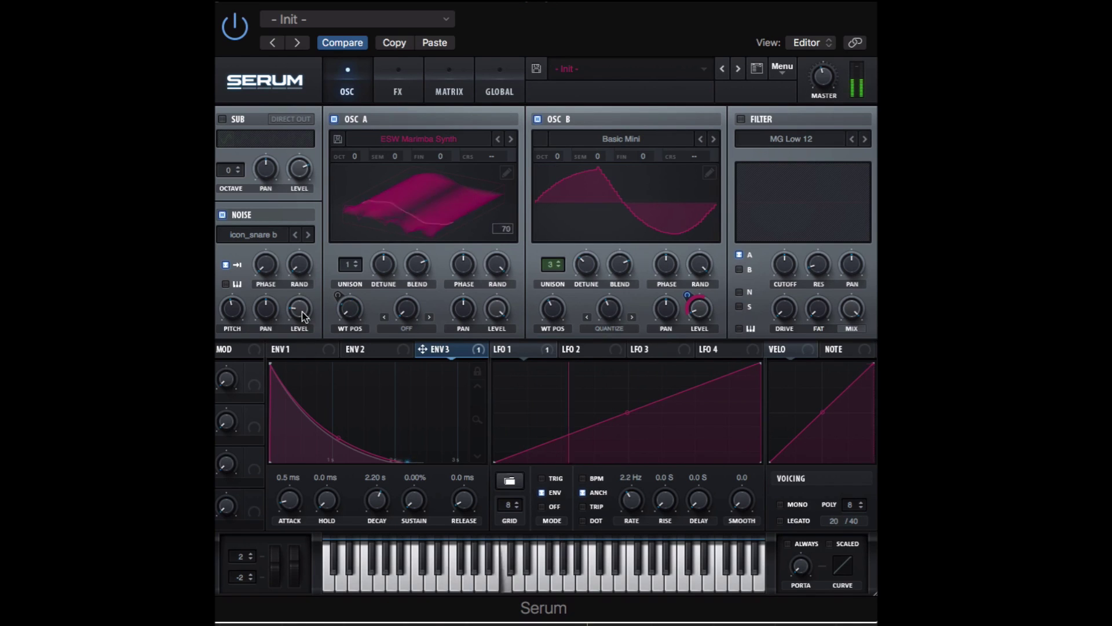
# Shape envelope 2 into a short pluck with 0% sustain and a 196 ms decay.
pyautogui.click(382, 348)
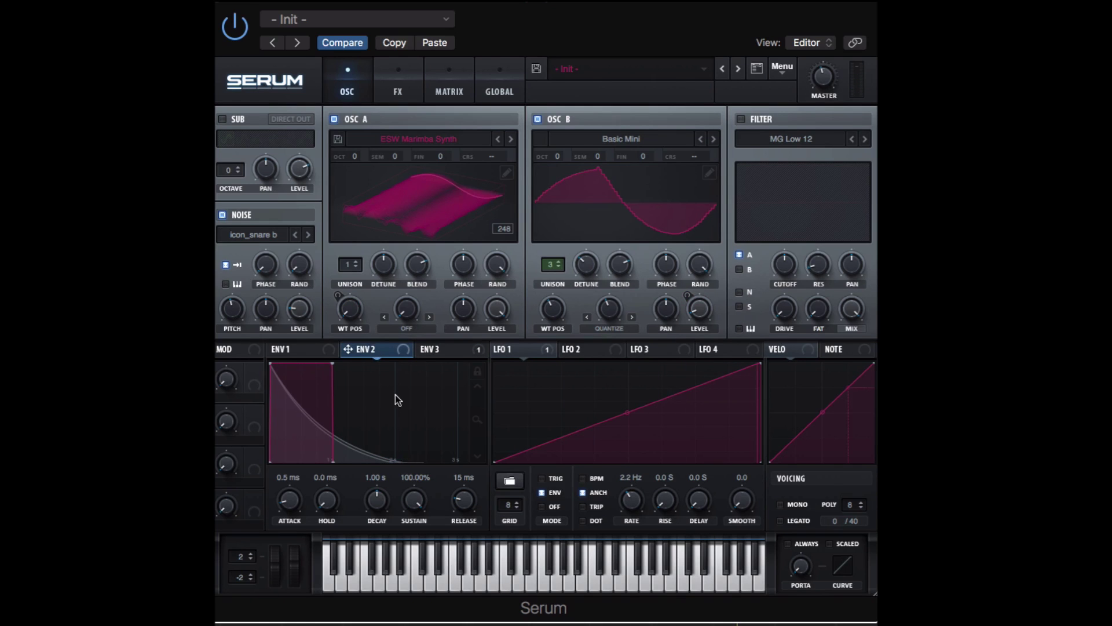
pyautogui.moveTo(416, 502); pyautogui.dragTo(416, 556)
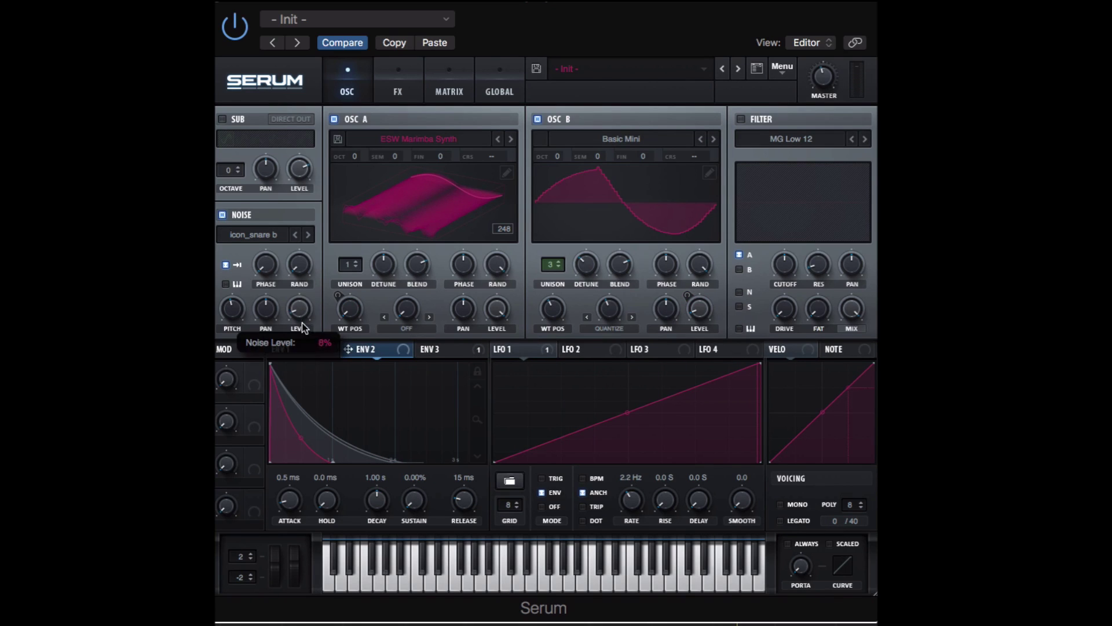
pyautogui.moveTo(376, 500); pyautogui.dragTo(374, 520)
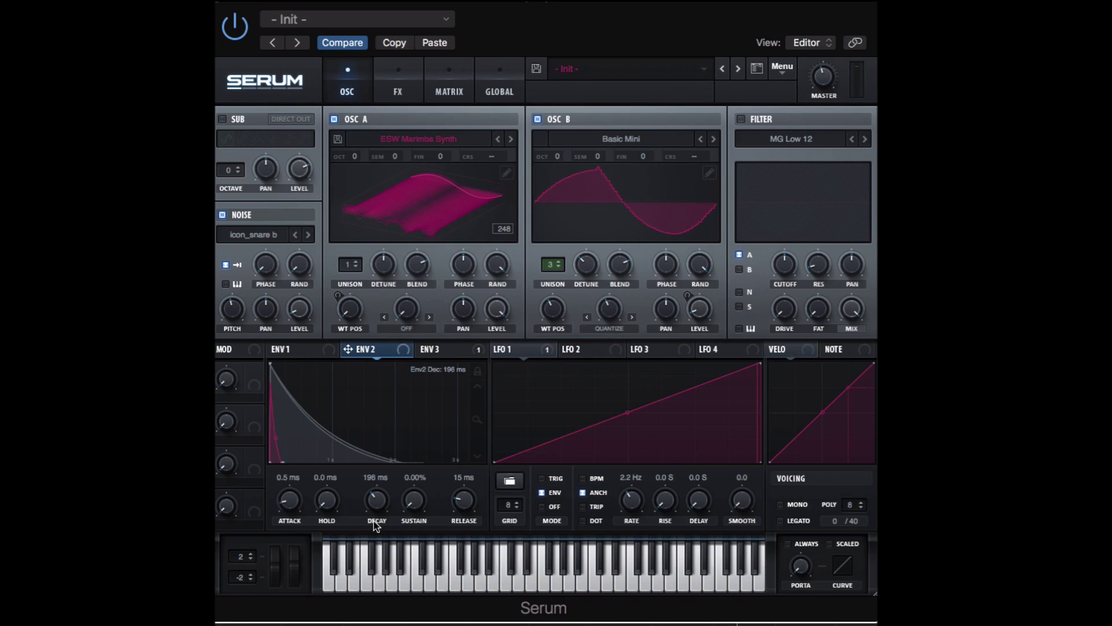
# Modulate the noise level with envelope 2 and rebalance the noise and oscillator B levels.
pyautogui.moveTo(348, 349); pyautogui.dragTo(298, 309)
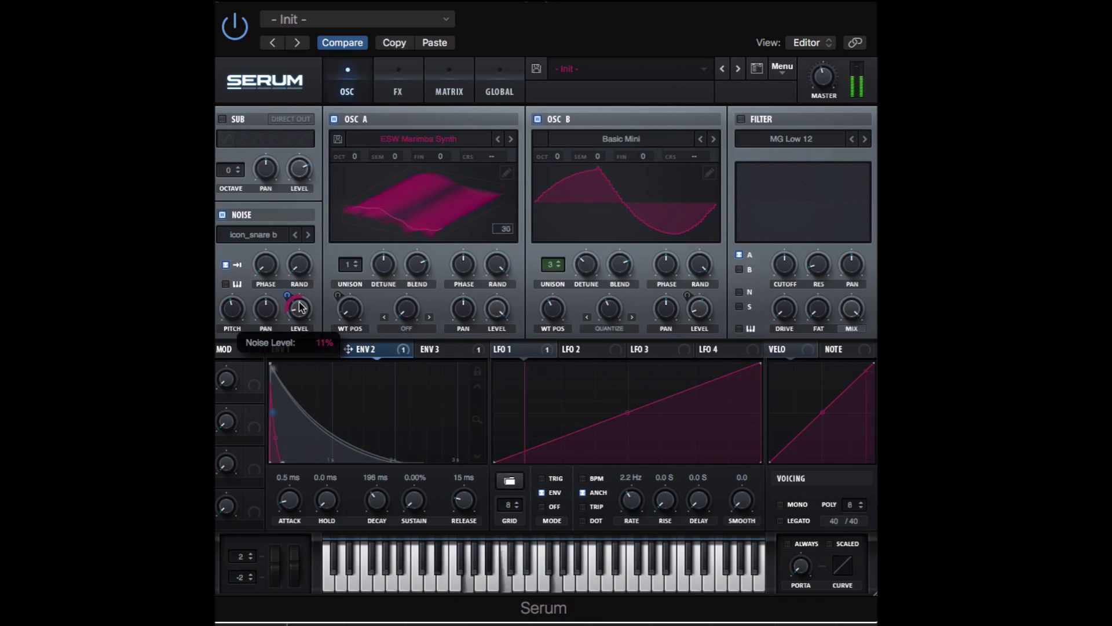
pyautogui.moveTo(299, 308); pyautogui.dragTo(289, 297)
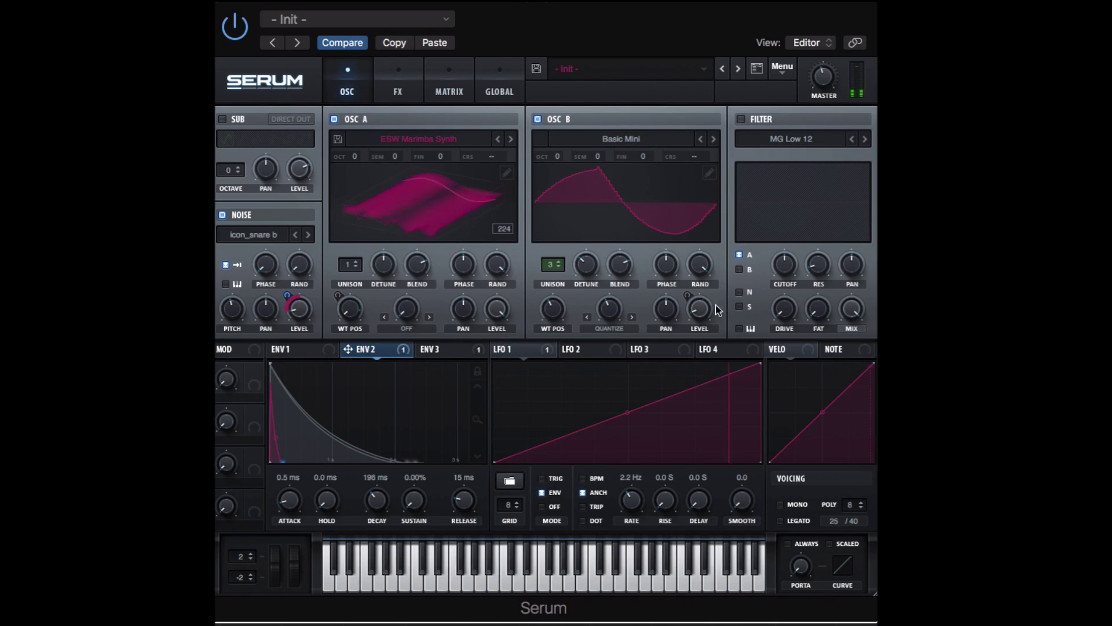
pyautogui.moveTo(706, 296)
pyautogui.moveTo(706, 295); pyautogui.dragTo(705, 303)
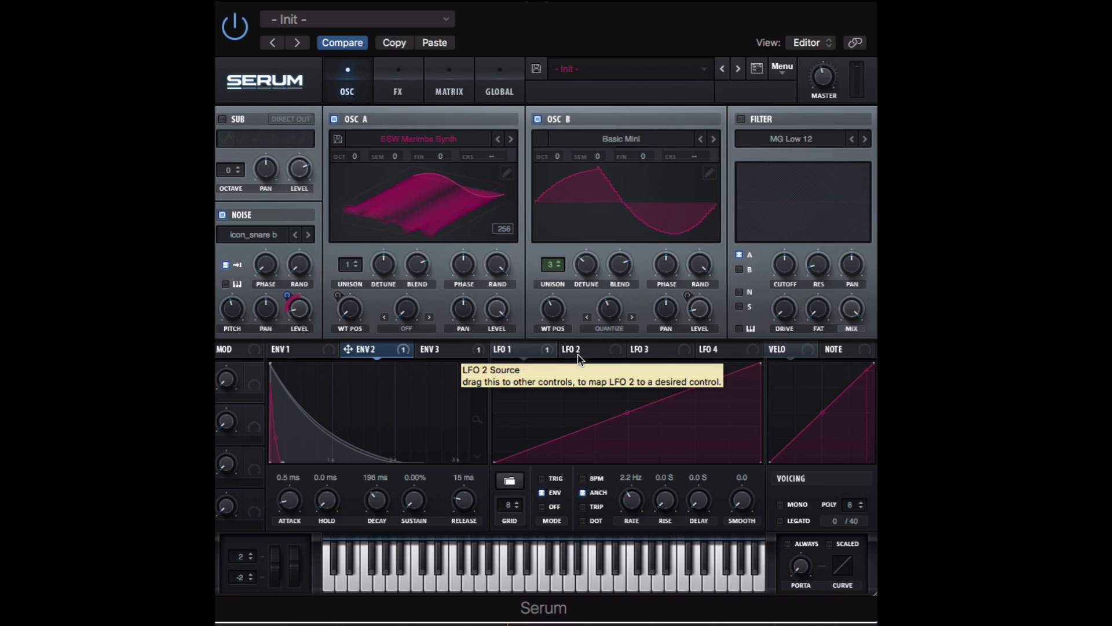
# Enable the filter with the LH 12 type from the Multi category and route oscillator B through it.
pyautogui.click(742, 119)
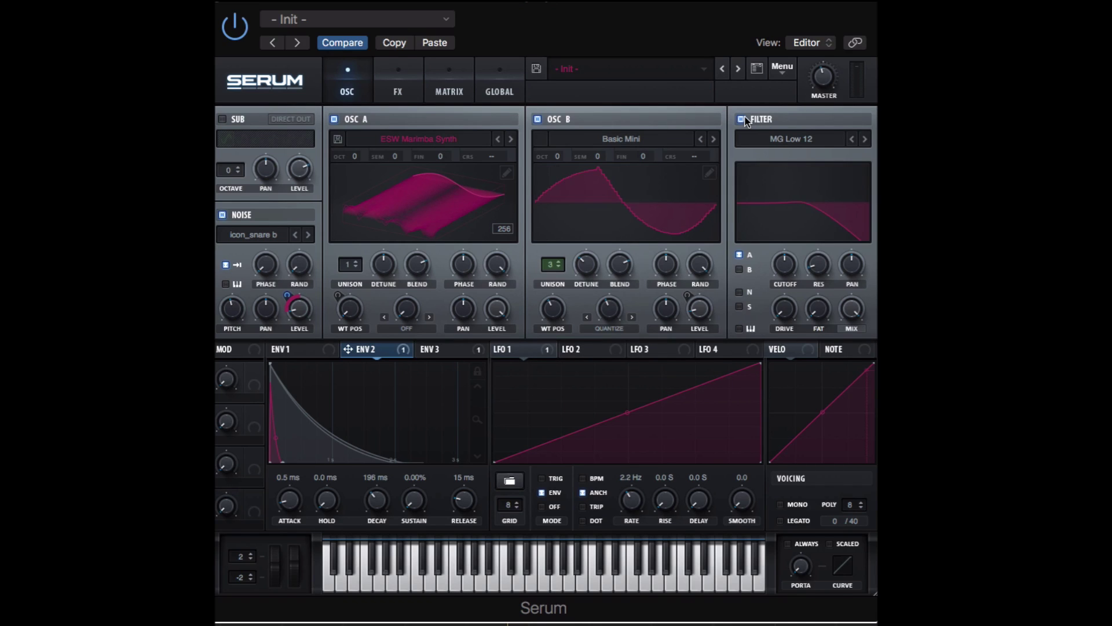
pyautogui.click(803, 138)
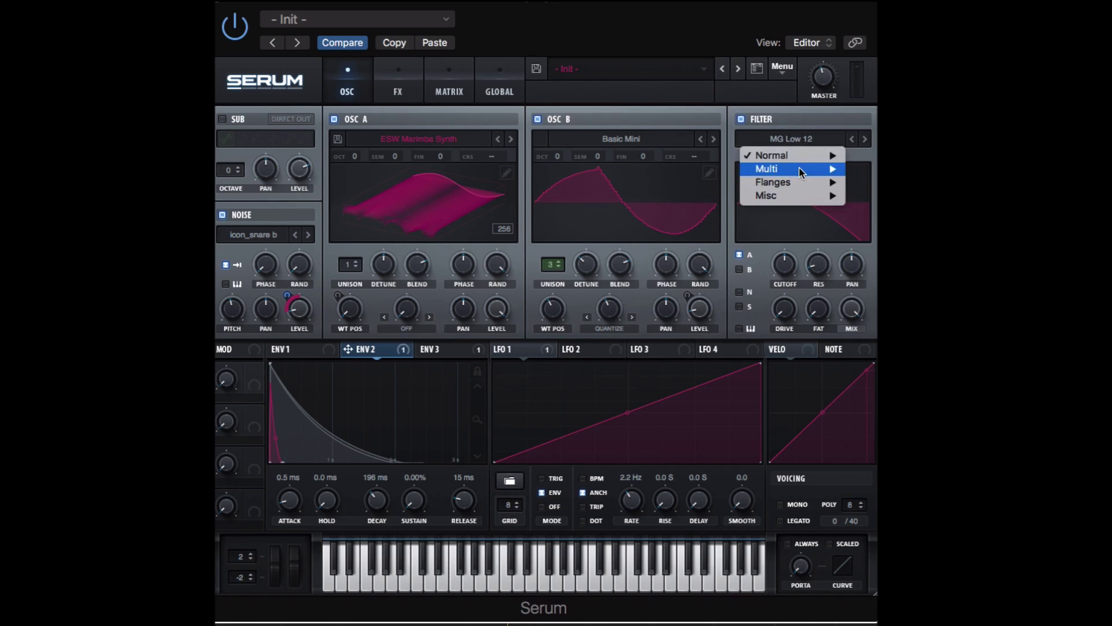
pyautogui.moveTo(801, 171)
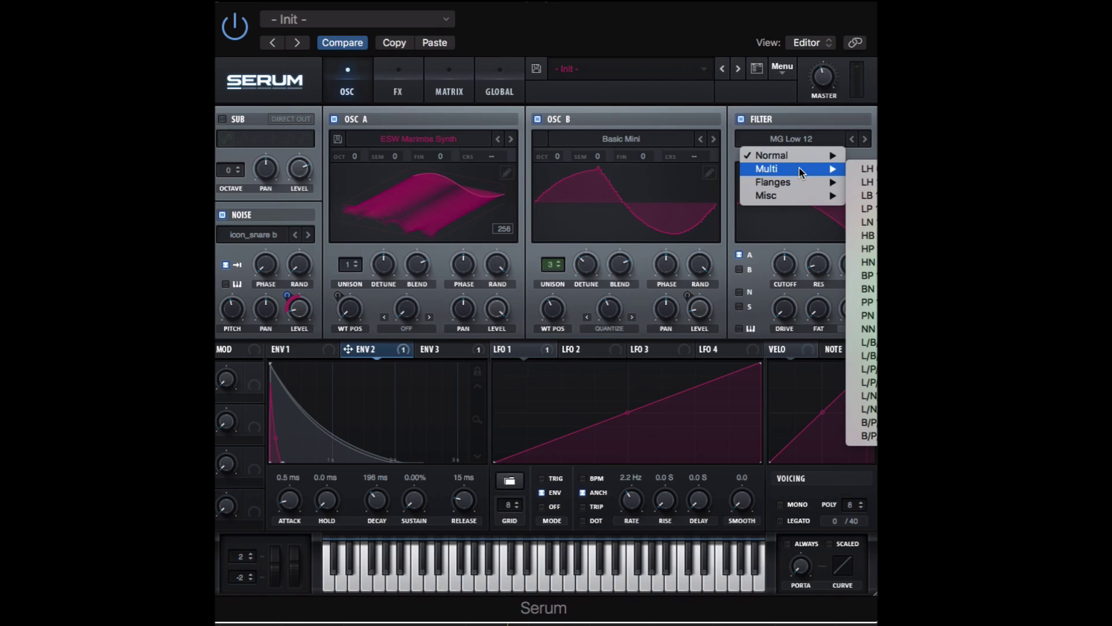
pyautogui.click(867, 169)
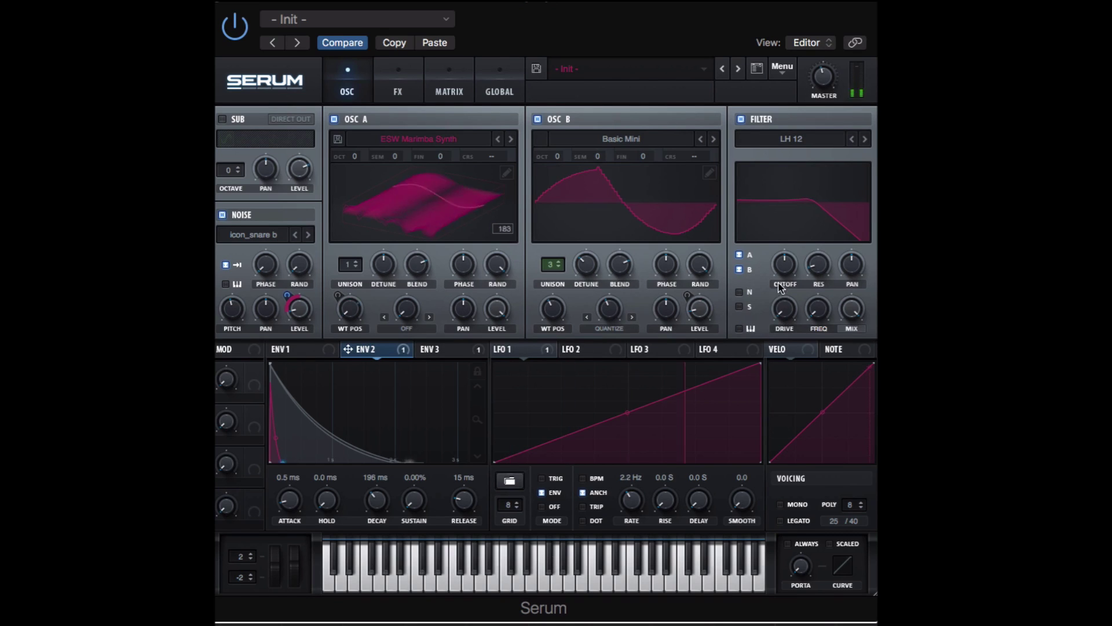
# Raise the filter's cutoff and second frequency and trim its resonance, comparing the sound with the filter bypassed.
pyautogui.moveTo(783, 269)
pyautogui.moveTo(787, 268); pyautogui.dragTo(784, 241)
pyautogui.moveTo(818, 309); pyautogui.dragTo(815, 243)
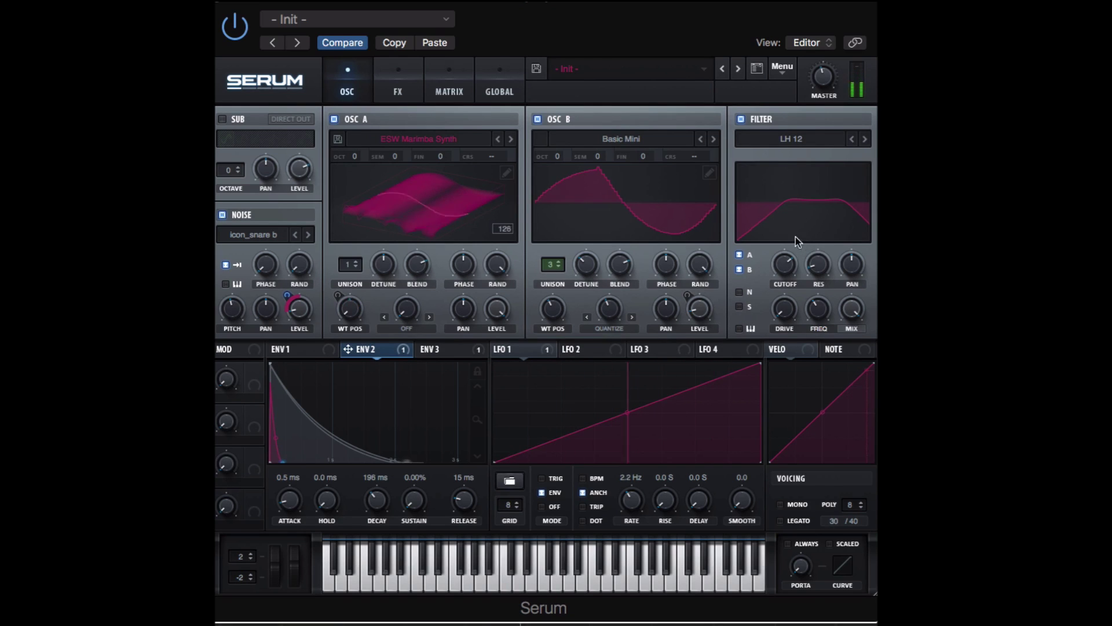
pyautogui.moveTo(786, 263)
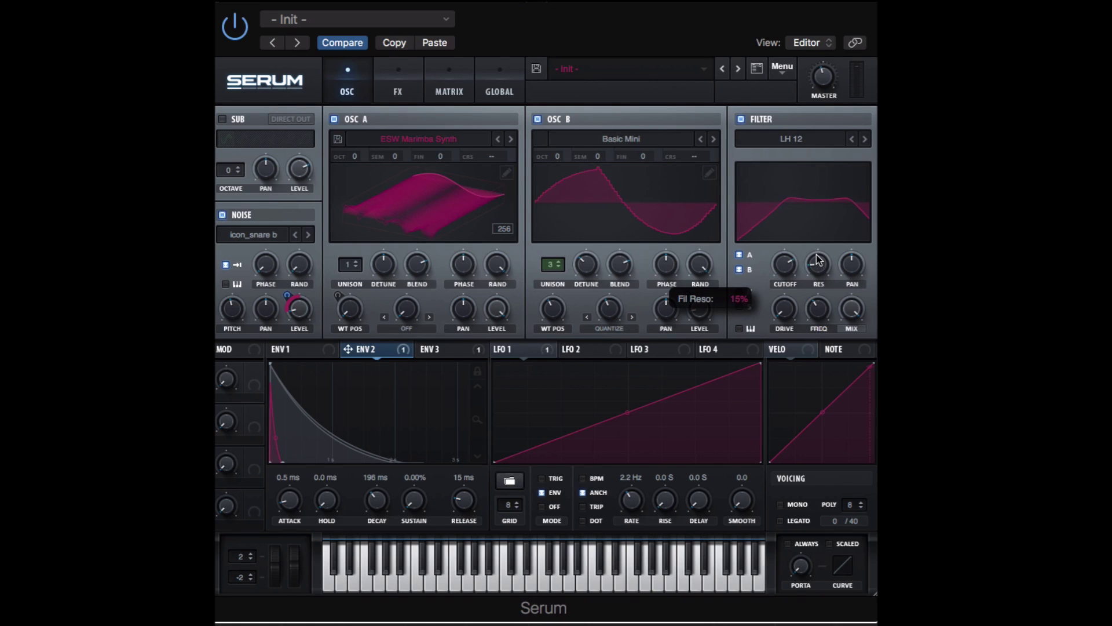
pyautogui.moveTo(818, 259); pyautogui.dragTo(820, 265)
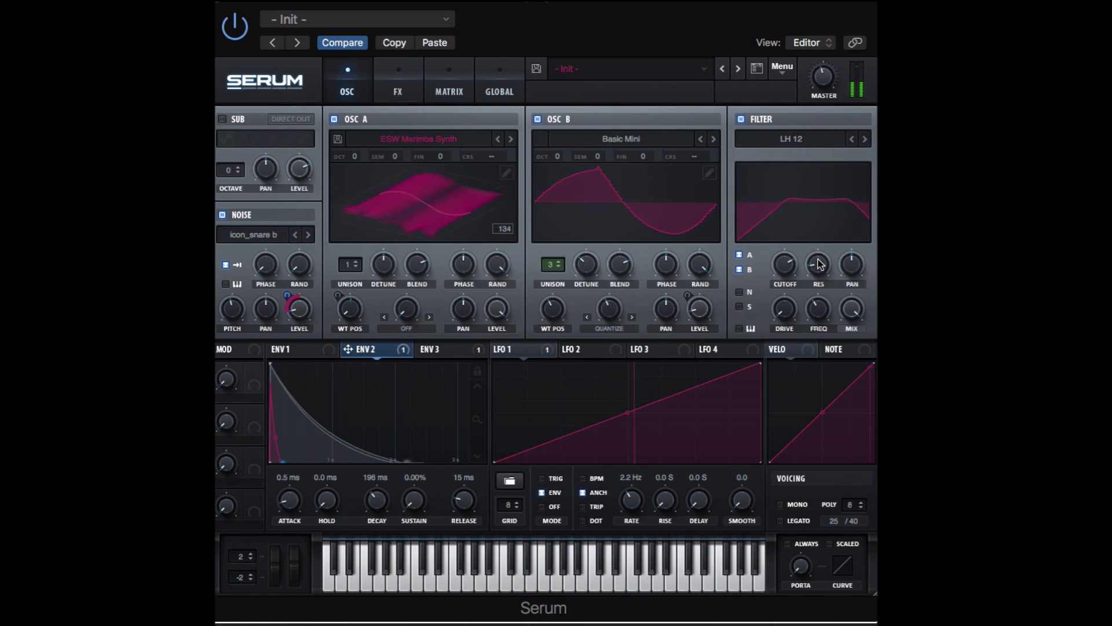
pyautogui.moveTo(820, 299)
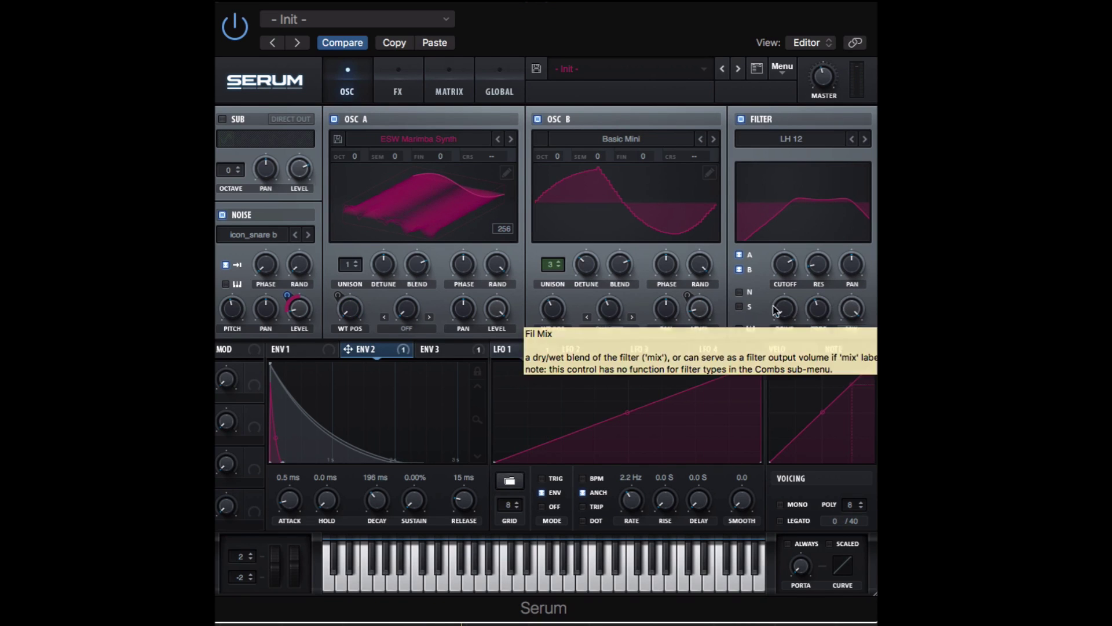
pyautogui.click(741, 120)
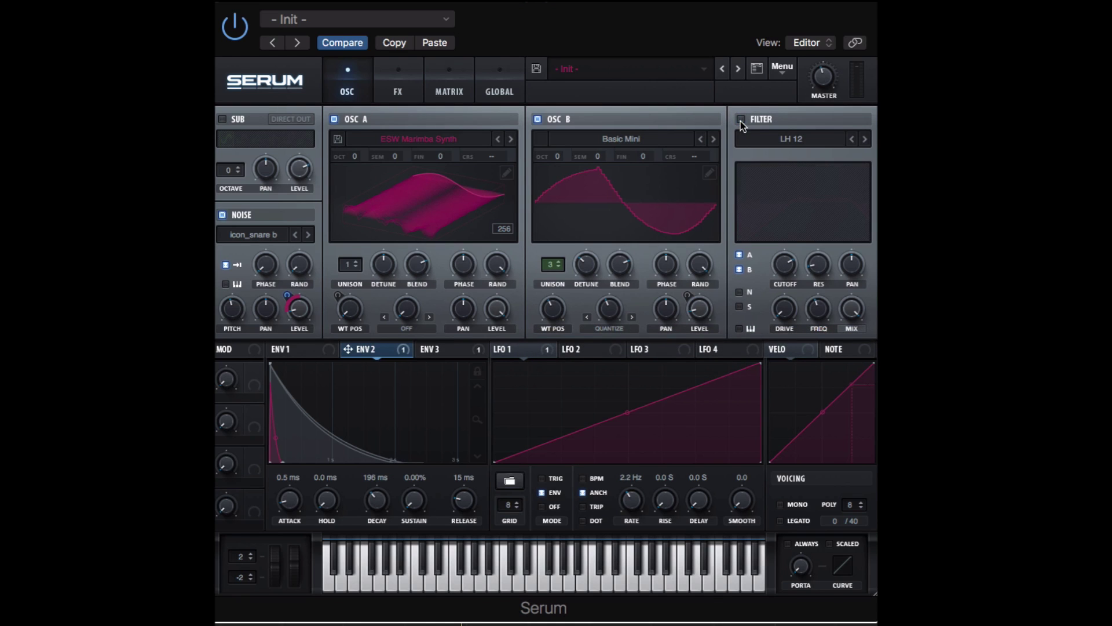
pyautogui.click(740, 119)
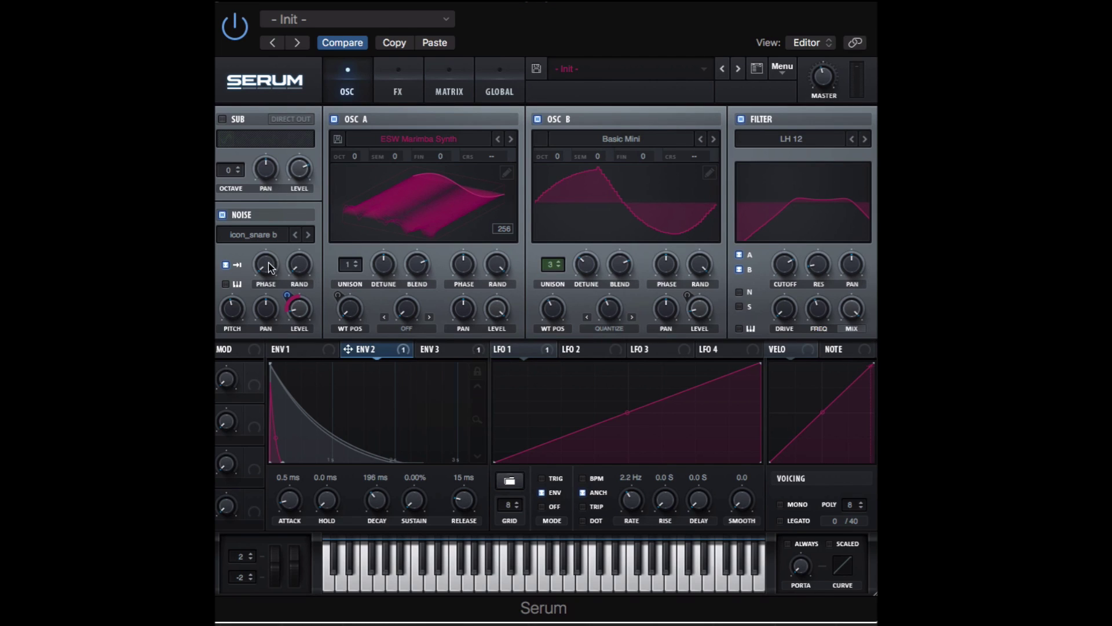
# Enable the Hyper/Dimension effect, reduce Hyper's detune, and set its unison to 2 and its mix to about 11%.
pyautogui.click(398, 90)
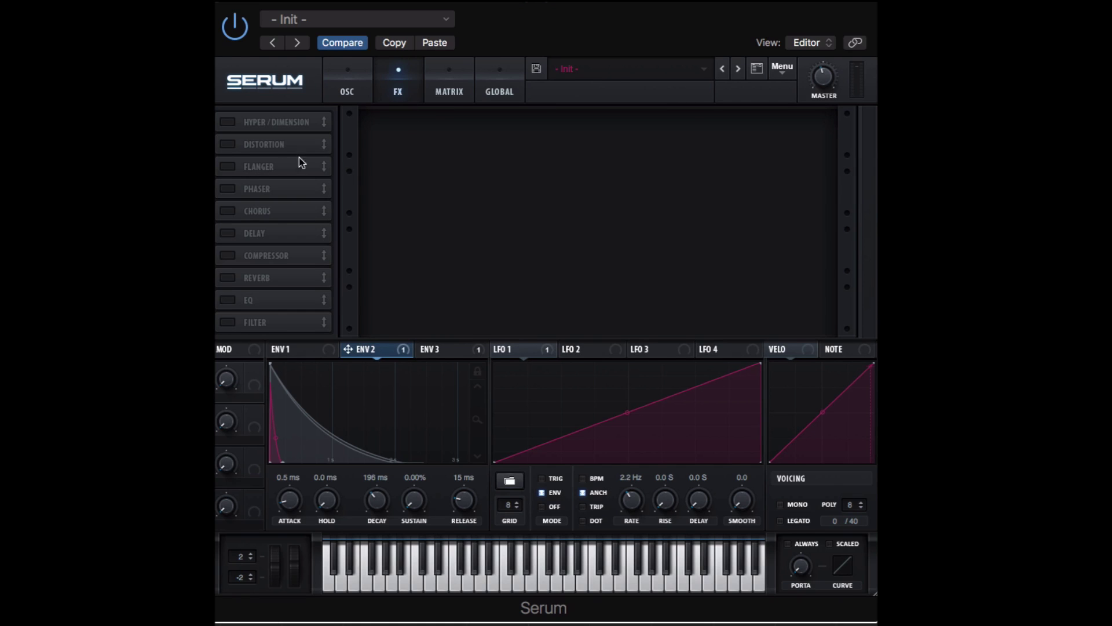
pyautogui.click(228, 122)
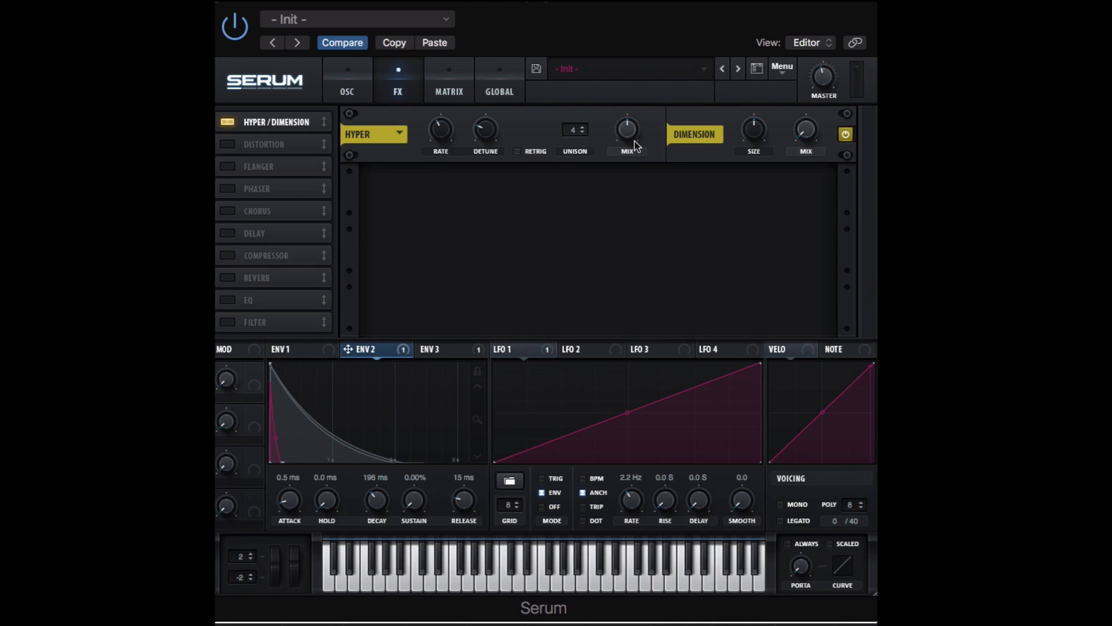
pyautogui.moveTo(626, 154)
pyautogui.moveTo(630, 199); pyautogui.dragTo(632, 207)
pyautogui.moveTo(485, 135); pyautogui.dragTo(485, 141)
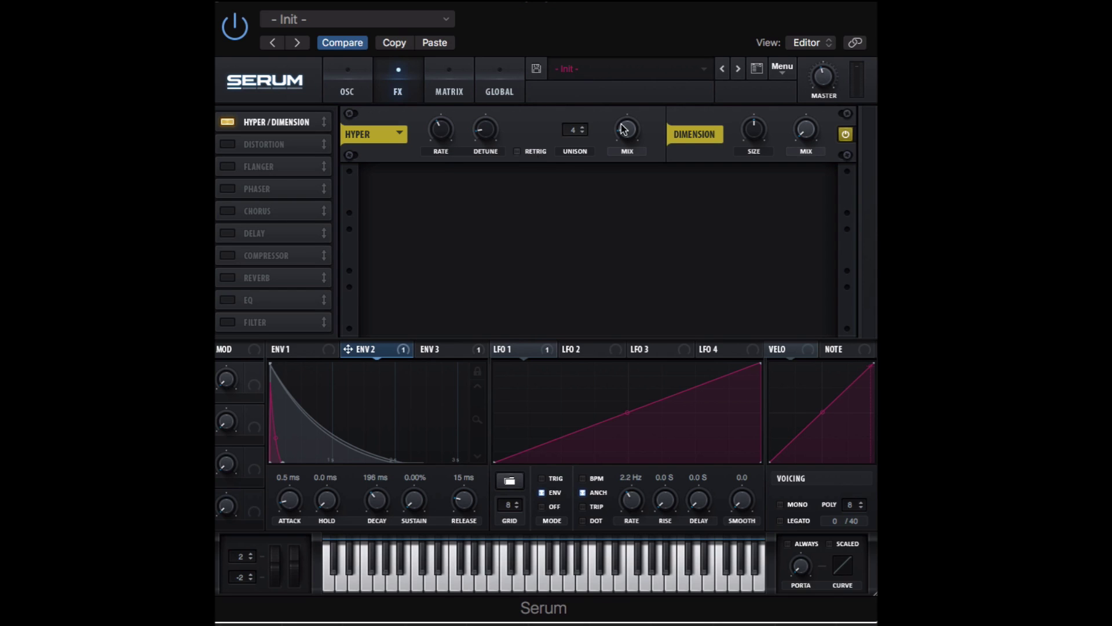
pyautogui.click(582, 132)
pyautogui.click(582, 132)
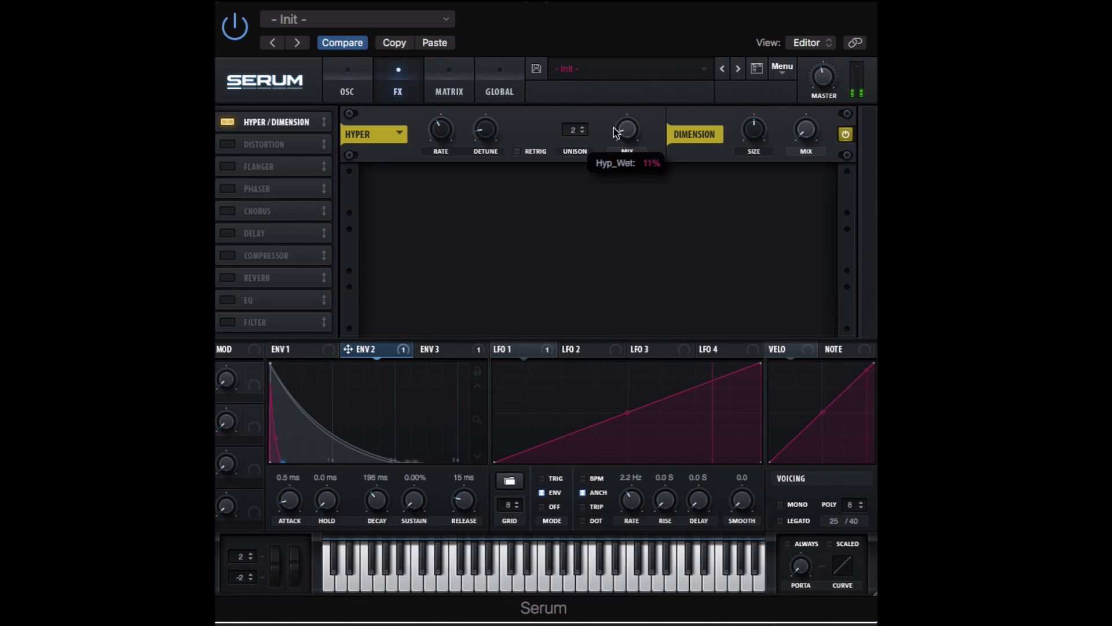
pyautogui.moveTo(623, 130); pyautogui.dragTo(621, 133)
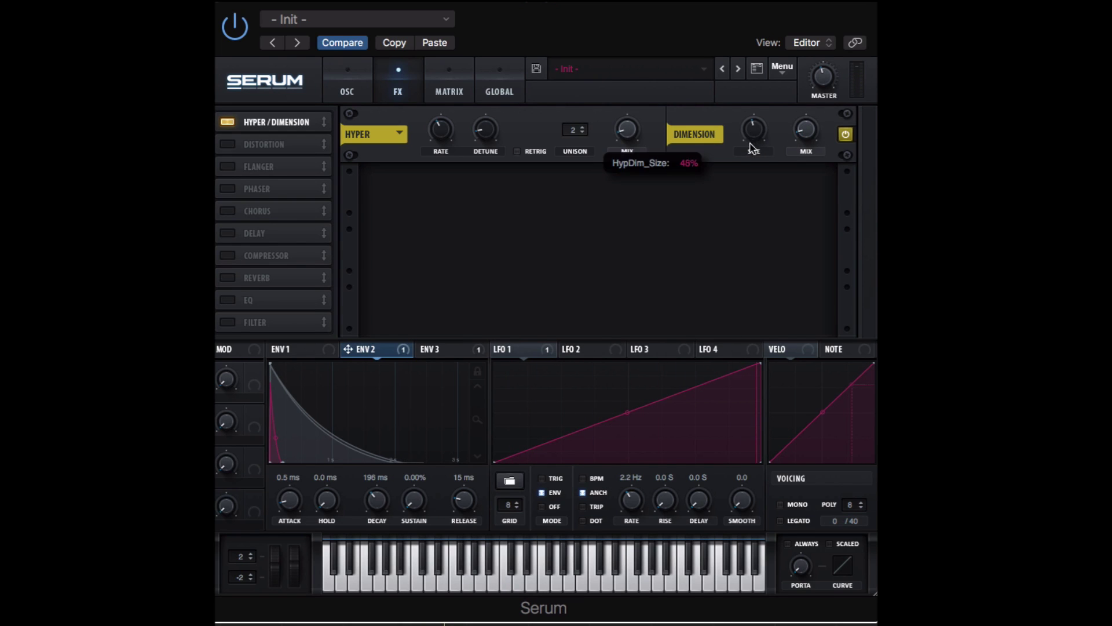
# Set the Dimension effect's size to about 25% and its mix to about 29%.
pyautogui.moveTo(754, 131); pyautogui.dragTo(750, 162)
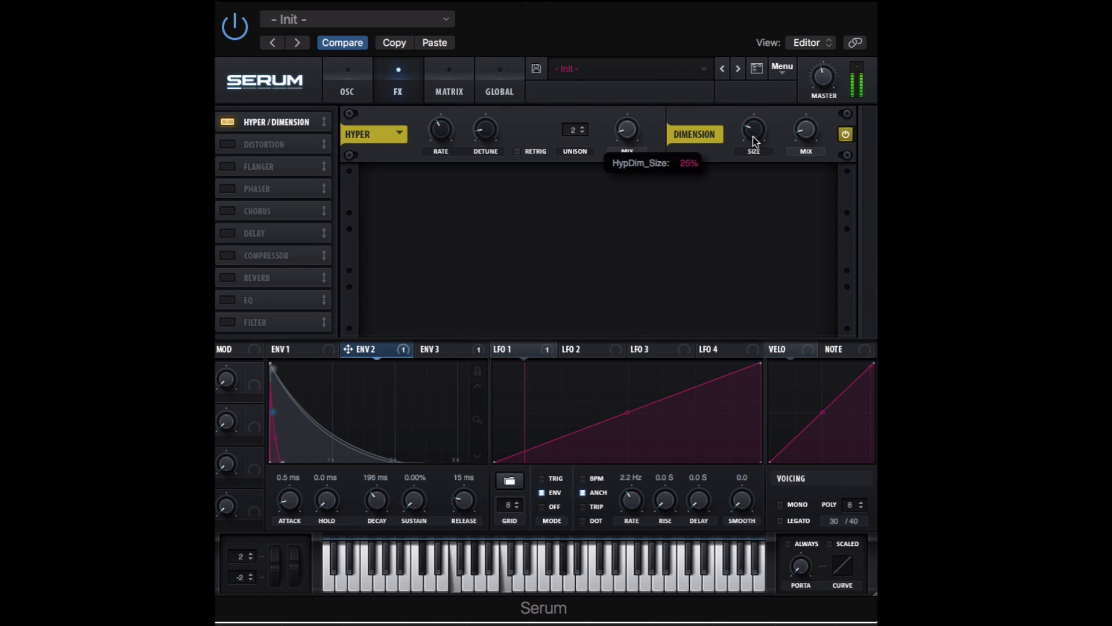
pyautogui.moveTo(807, 132); pyautogui.dragTo(808, 128)
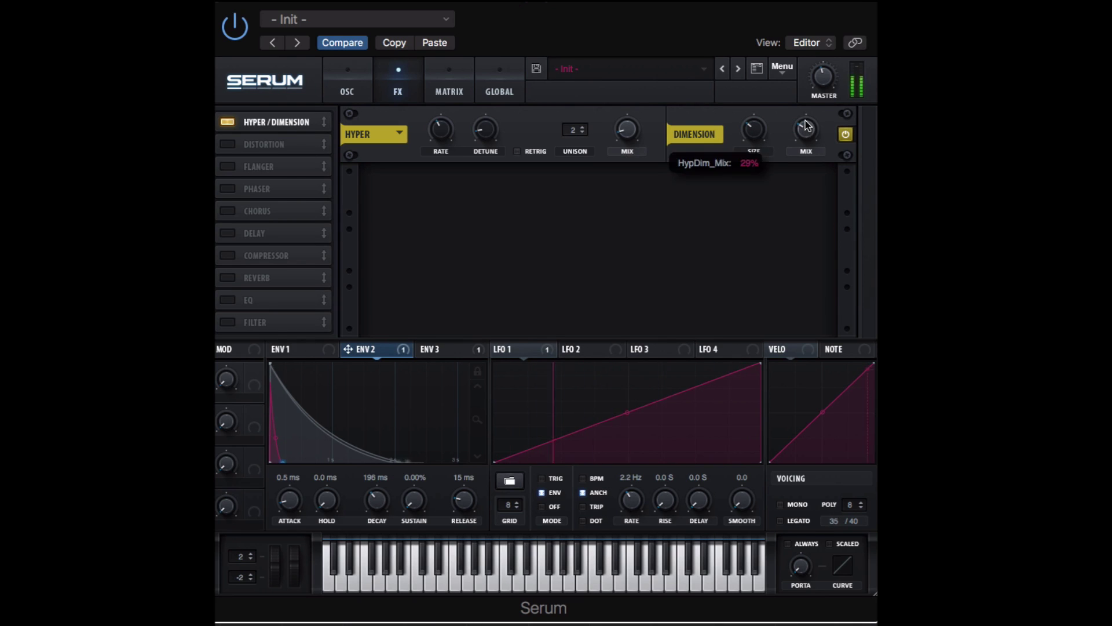
pyautogui.moveTo(807, 132); pyautogui.dragTo(807, 129)
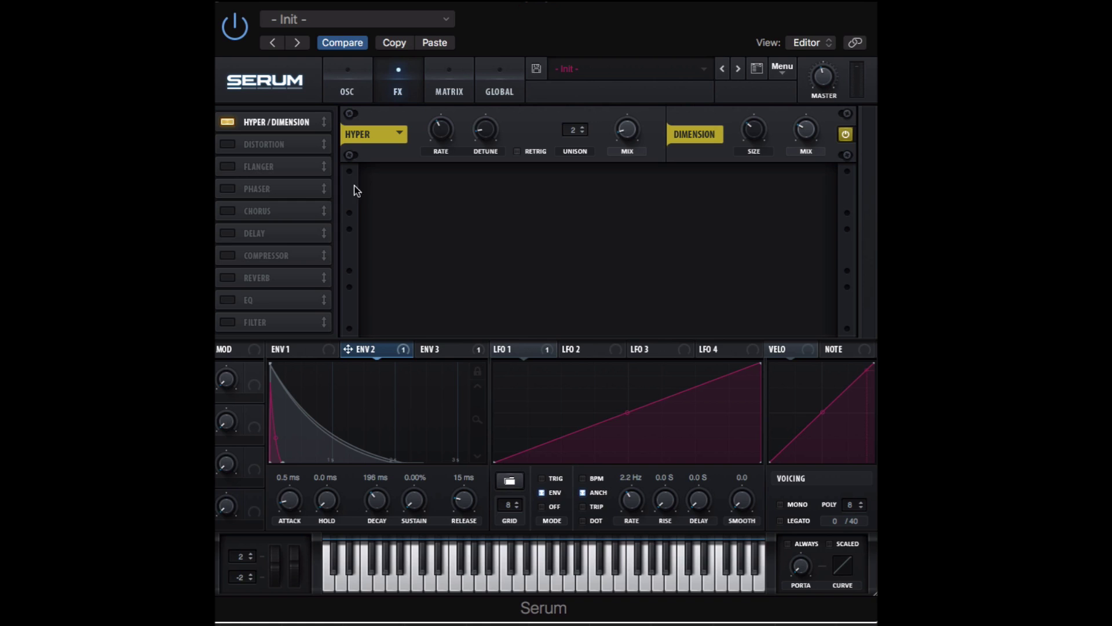
# Enable the compressor directly after Hyper/Dimension, raise its threshold control and shorten its attack.
pyautogui.click(227, 255)
pyautogui.moveTo(249, 255); pyautogui.dragTo(249, 137)
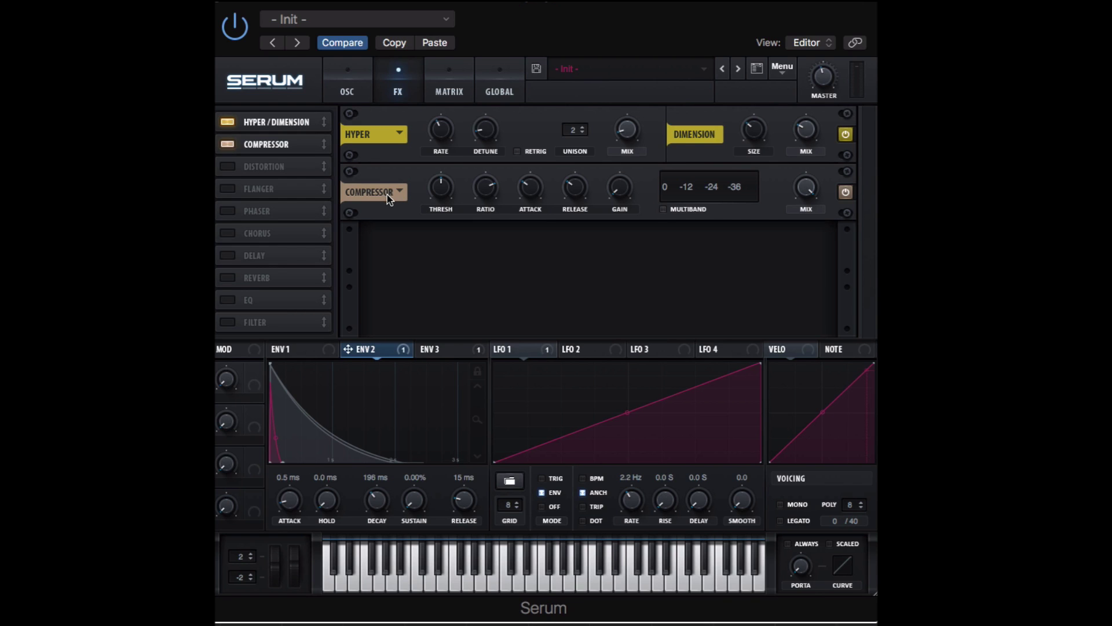
pyautogui.moveTo(444, 167)
pyautogui.moveTo(444, 166); pyautogui.dragTo(444, 169)
pyautogui.moveTo(490, 187)
pyautogui.moveTo(538, 192)
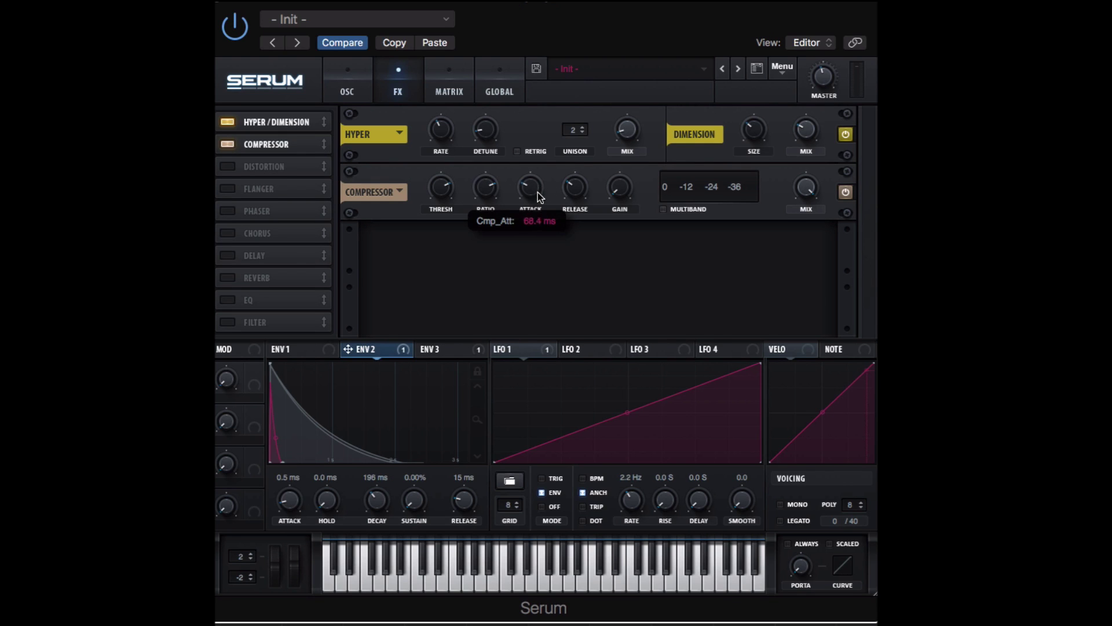
pyautogui.moveTo(539, 196); pyautogui.dragTo(536, 202)
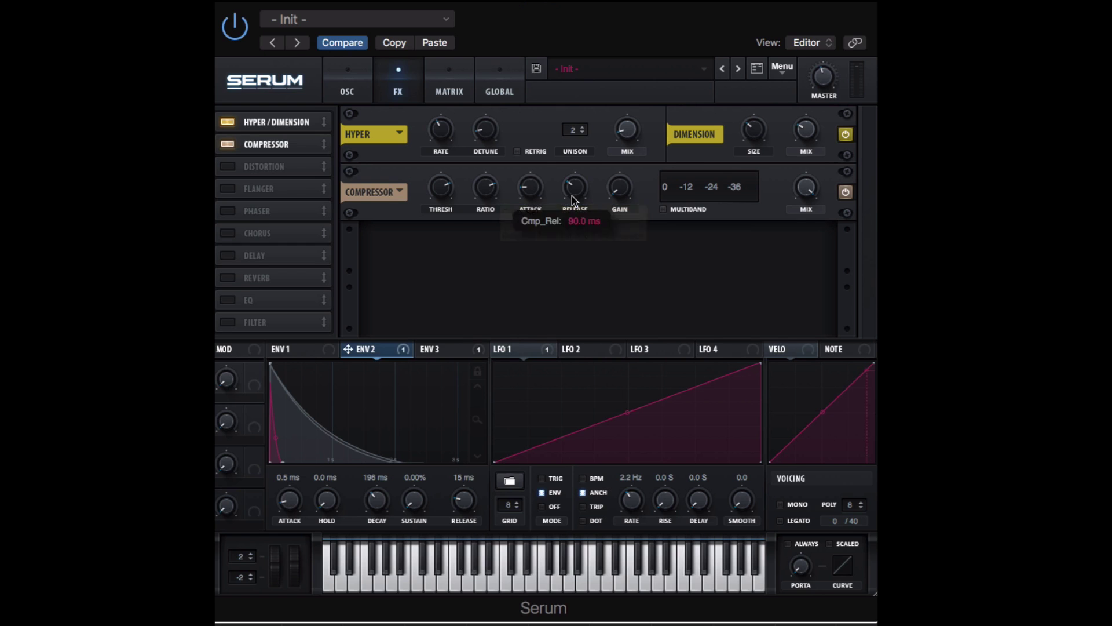
# Blend the compressor in by adjusting its mix and gain, bypassing it to compare the levels.
pyautogui.moveTo(800, 219)
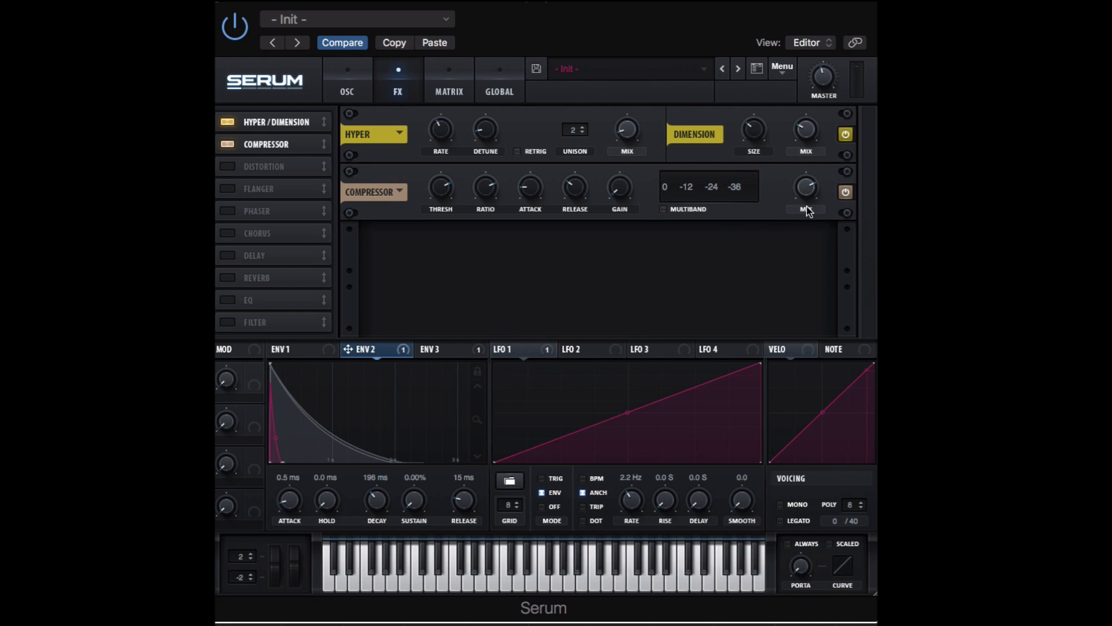
pyautogui.moveTo(805, 194); pyautogui.dragTo(803, 207)
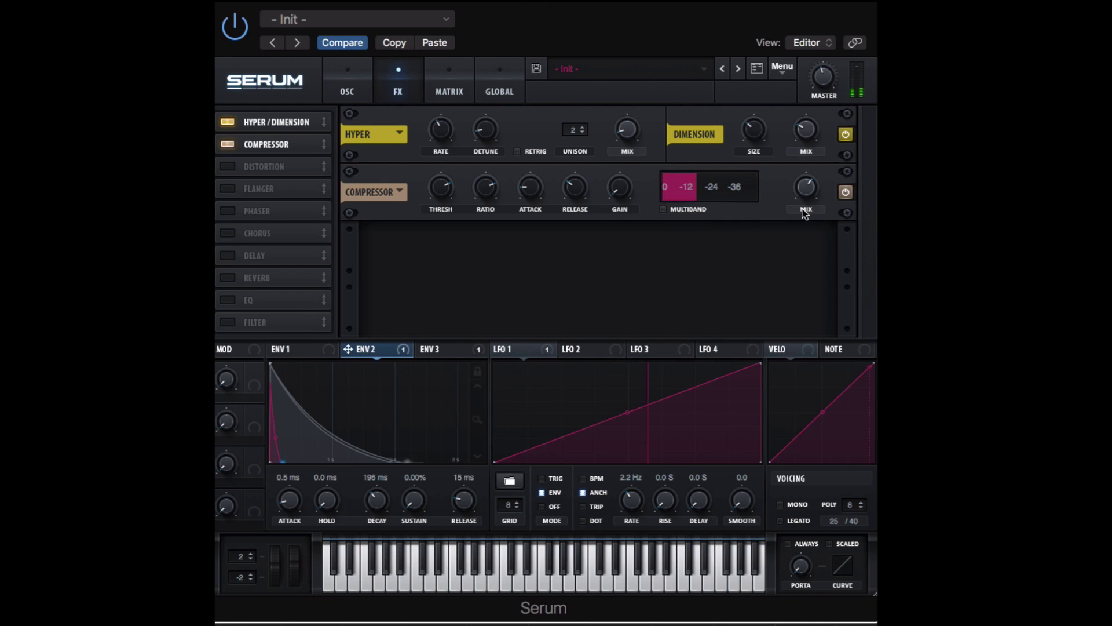
pyautogui.click(230, 144)
pyautogui.click(231, 146)
pyautogui.moveTo(797, 193); pyautogui.dragTo(798, 181)
pyautogui.moveTo(619, 190)
pyautogui.mouseDown()
pyautogui.moveTo(610, 135)
pyautogui.moveTo(617, 210)
pyautogui.mouseUp()
pyautogui.click(618, 189)
pyautogui.click(227, 143)
pyautogui.click(226, 144)
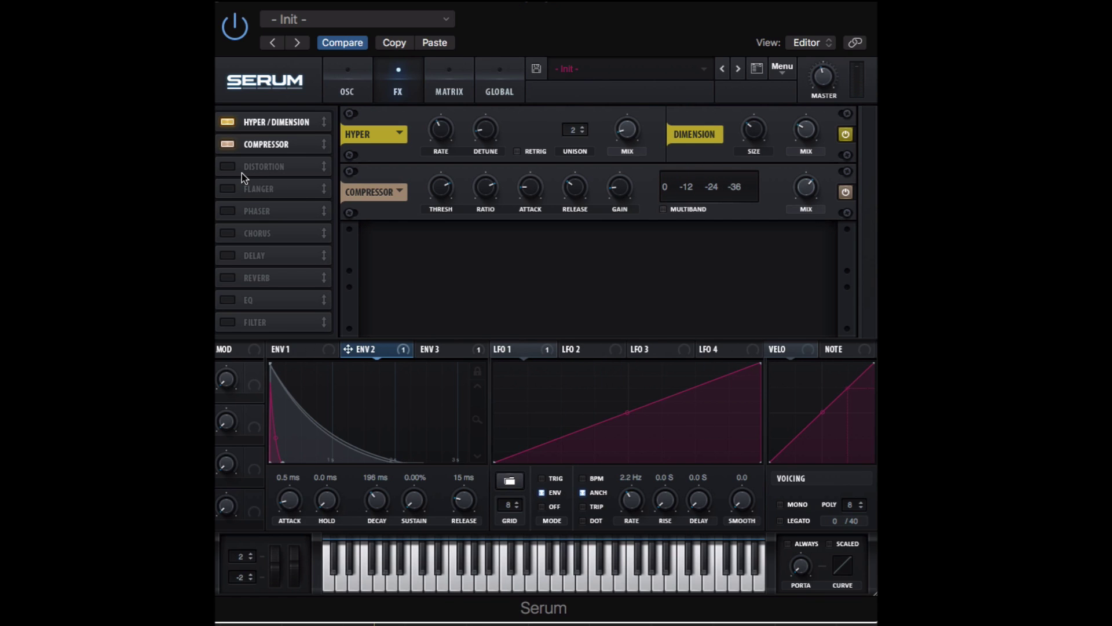
# Enable Chorus ahead of the compressor and slow its rate, reduce its depth, raise its low-pass frequency and adjust its mix.
pyautogui.click(226, 234)
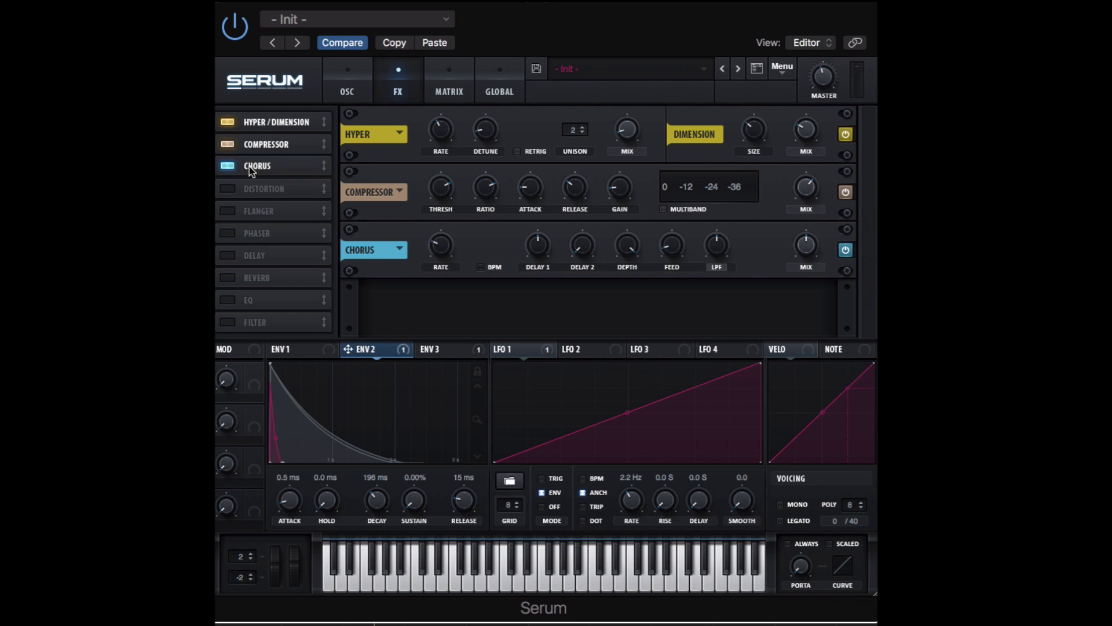
pyautogui.moveTo(249, 165); pyautogui.dragTo(254, 144)
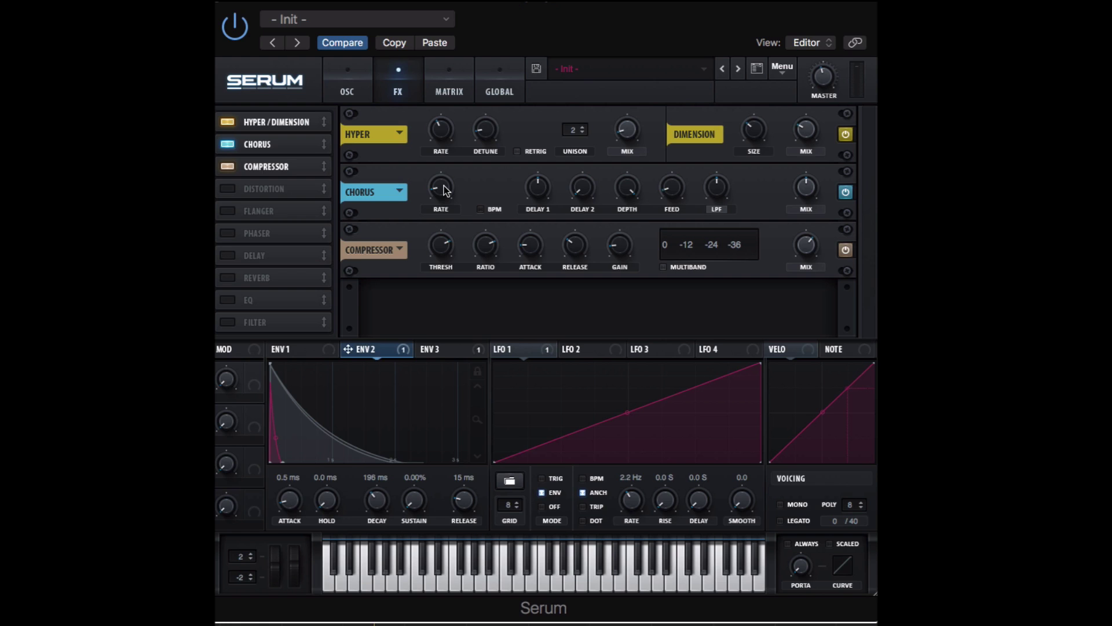
pyautogui.moveTo(444, 190); pyautogui.dragTo(457, 275)
pyautogui.moveTo(632, 193); pyautogui.dragTo(628, 209)
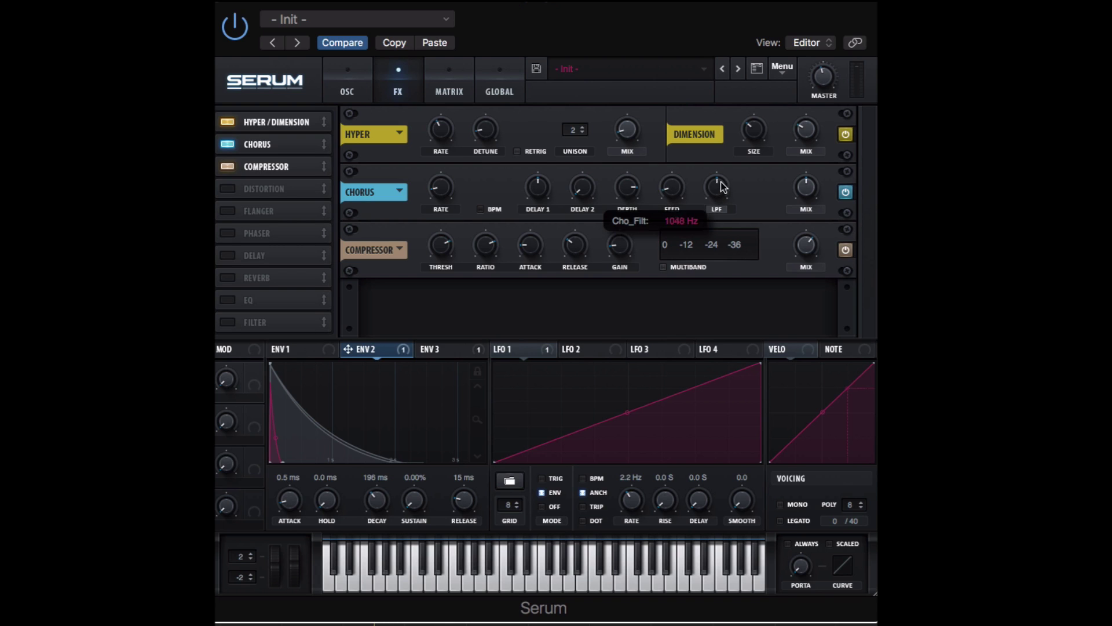
pyautogui.moveTo(721, 188); pyautogui.dragTo(723, 174)
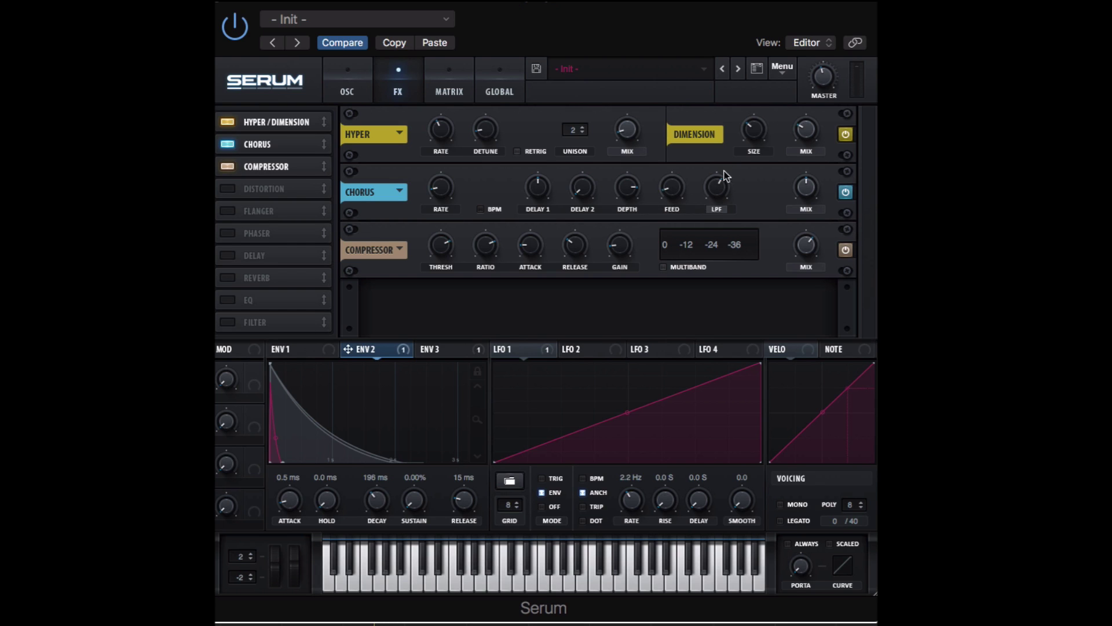
pyautogui.moveTo(811, 190); pyautogui.dragTo(811, 203)
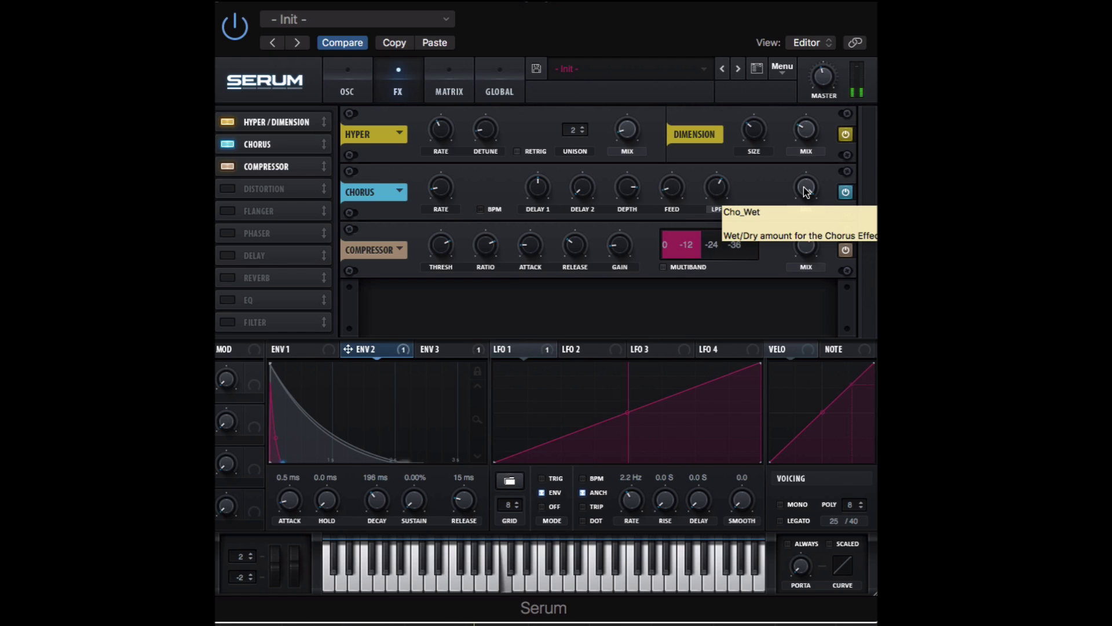
# Fine-tune the Chorus mix and add Delay after the compressor, with its filter at about 745 Hz, Q 0.8, and reduced feedback and mix.
pyautogui.moveTo(804, 187); pyautogui.dragTo(793, 248)
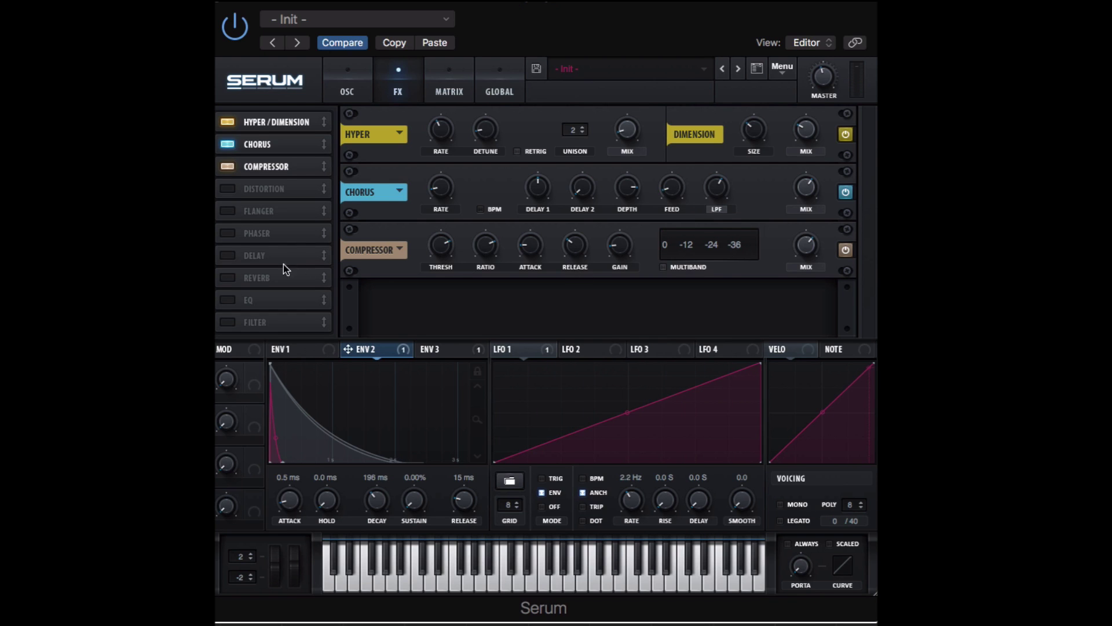
pyautogui.click(227, 255)
pyautogui.moveTo(249, 249); pyautogui.dragTo(260, 177)
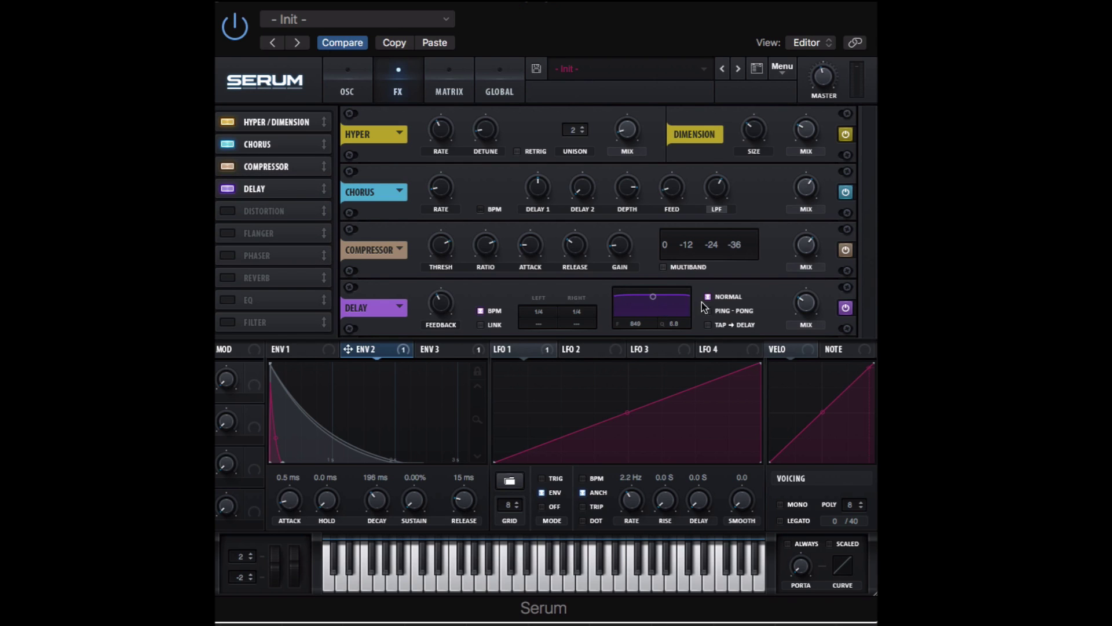
pyautogui.moveTo(652, 296); pyautogui.dragTo(654, 324)
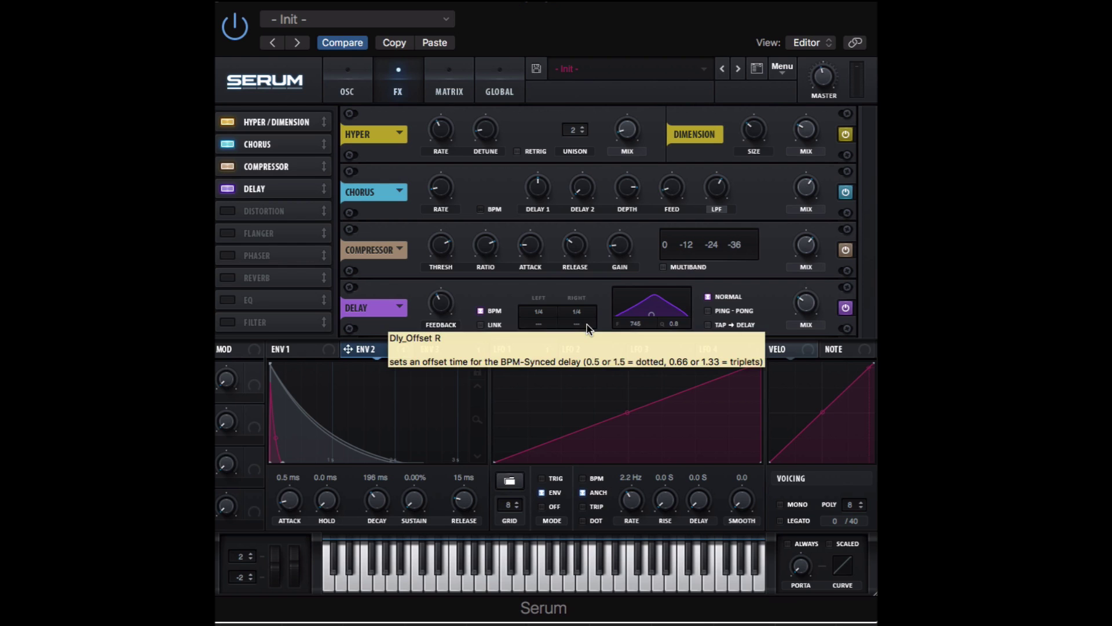
pyautogui.moveTo(804, 335)
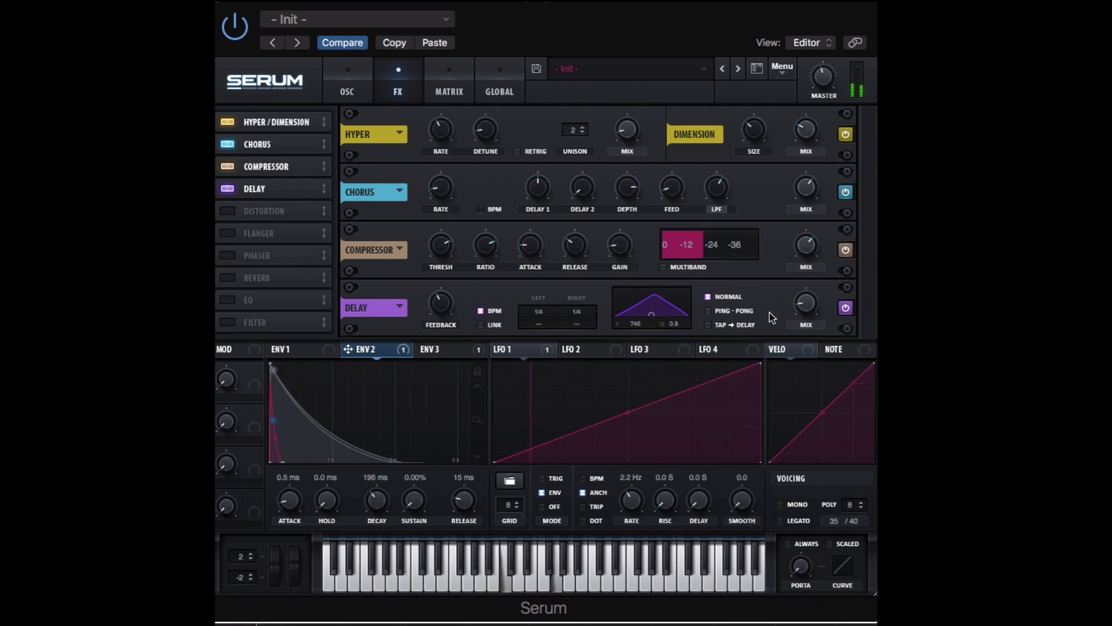
pyautogui.moveTo(439, 326)
pyautogui.moveTo(439, 325); pyautogui.dragTo(439, 339)
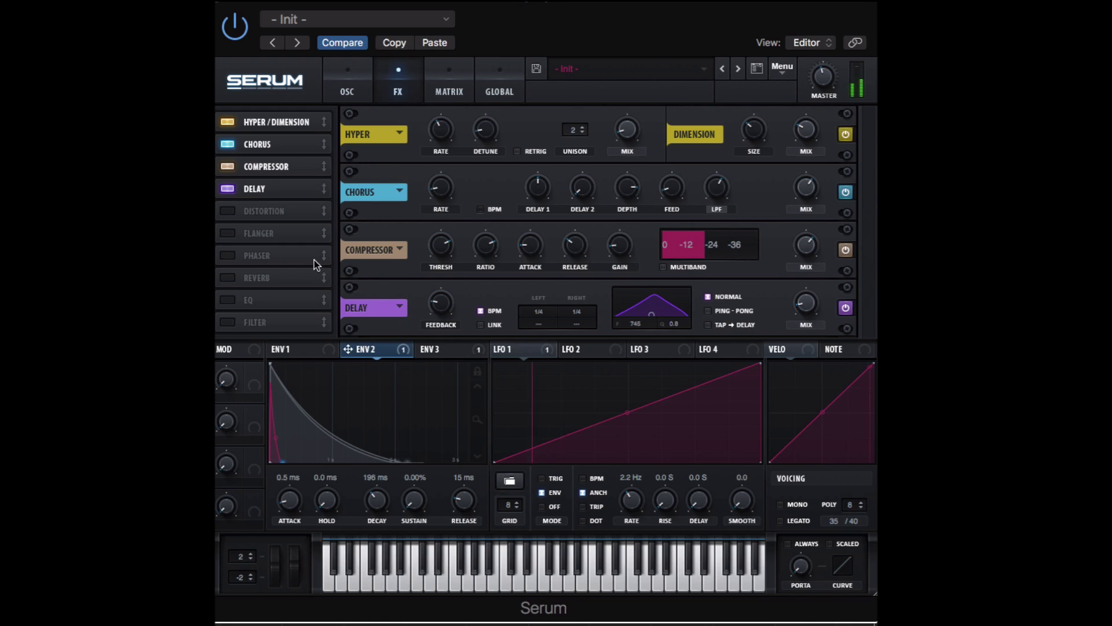
# Enable a Hall reverb after the delay, adjust its size, decay and mix, and set spin rate to about 19% and spin depth to 23%.
pyautogui.click(254, 278)
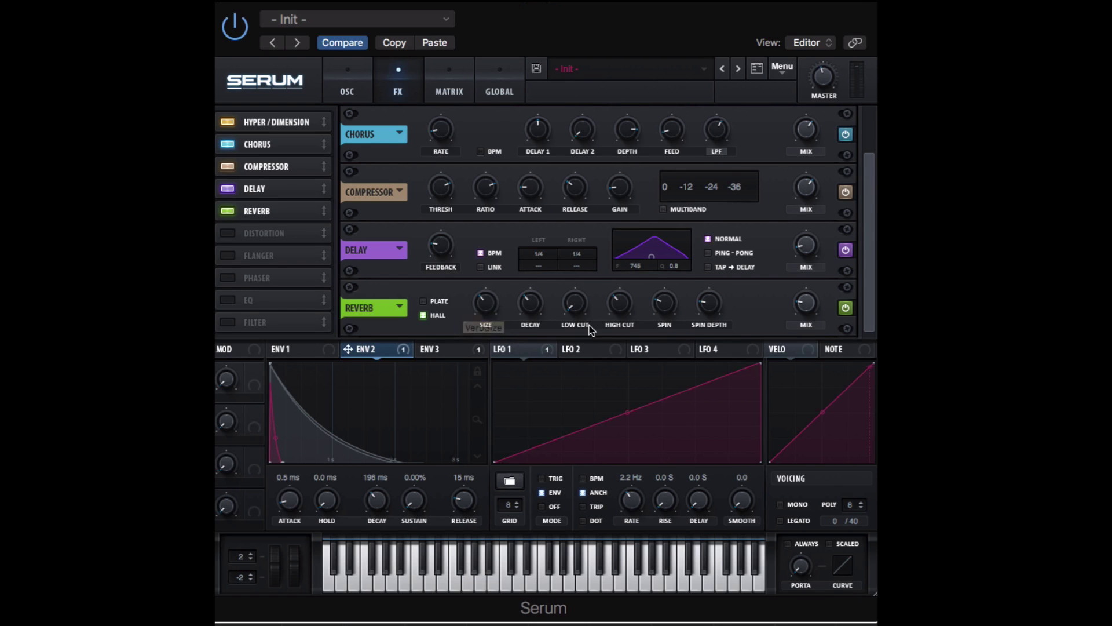
pyautogui.click(331, 350)
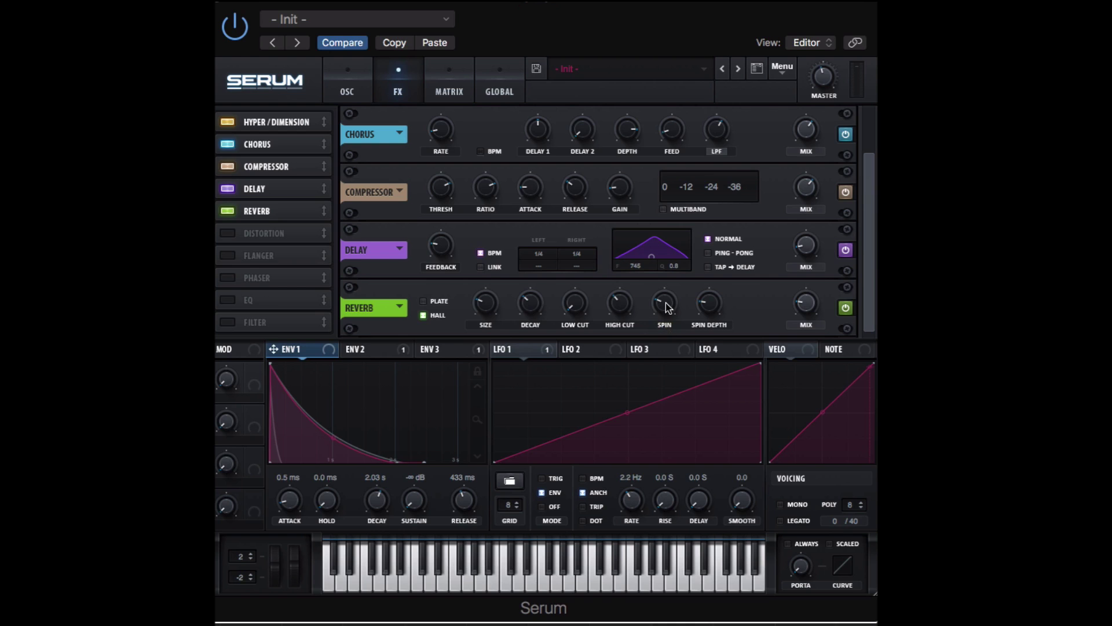
pyautogui.moveTo(665, 313)
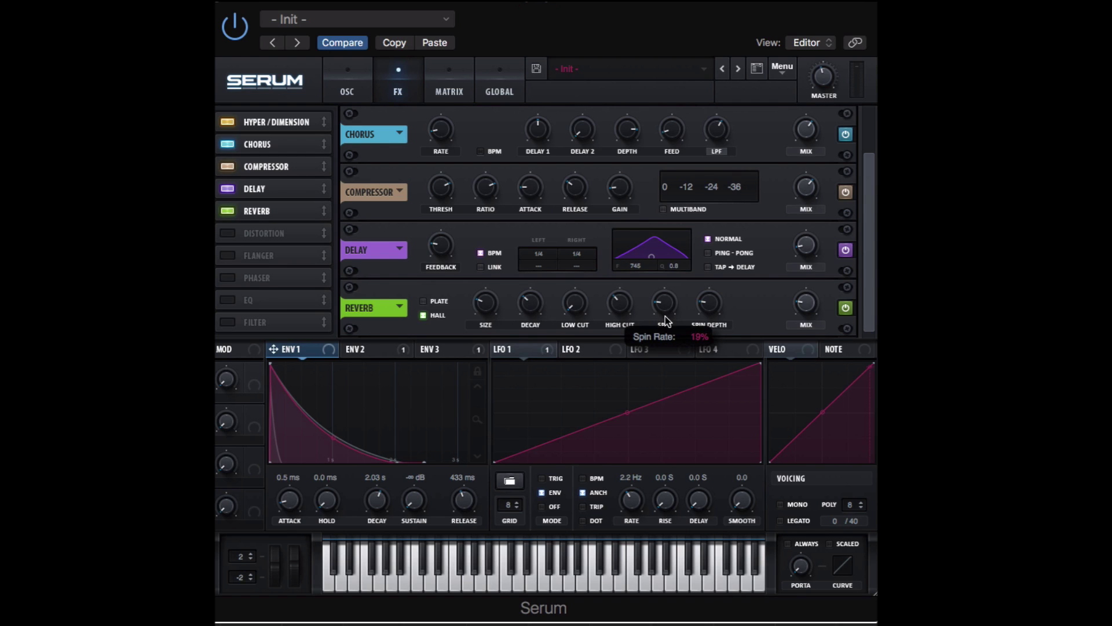
pyautogui.moveTo(708, 310)
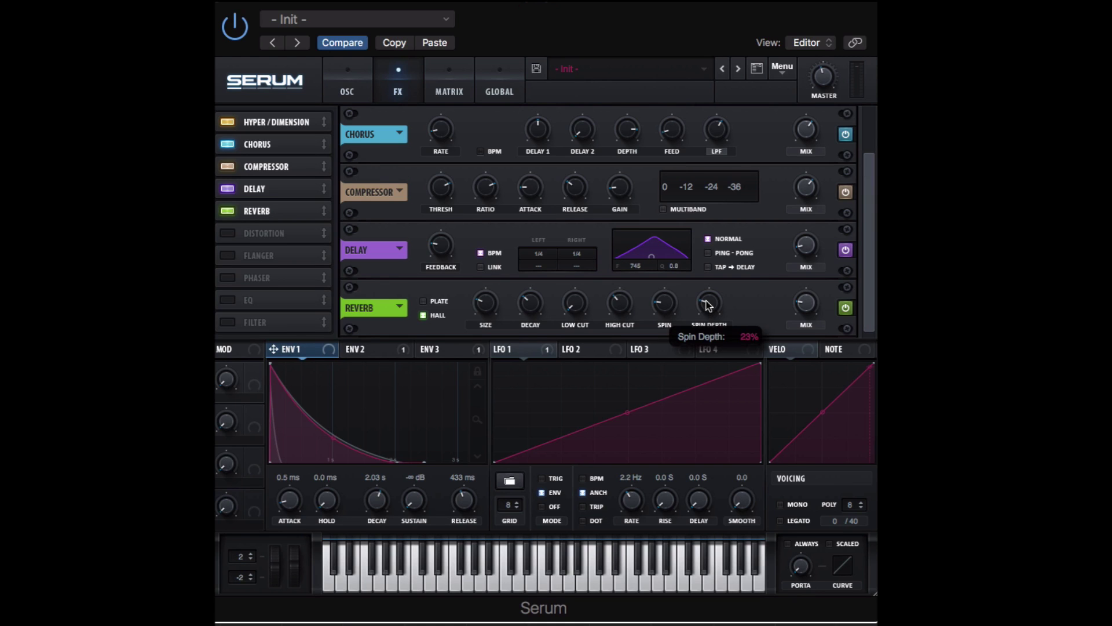
pyautogui.moveTo(806, 301)
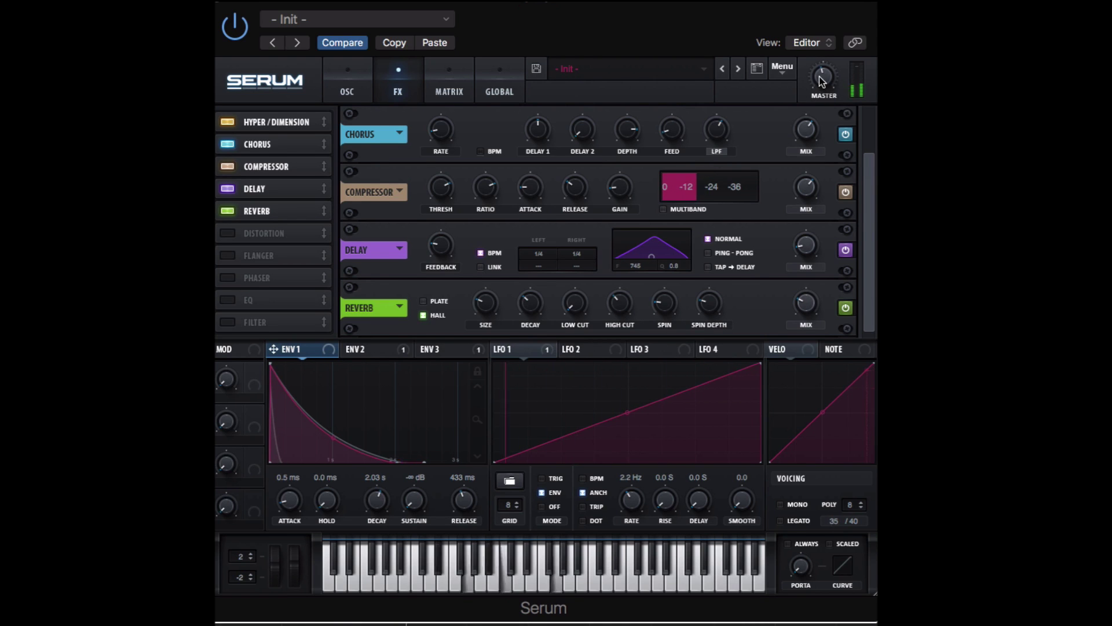
# Raise the master volume to about 63% and lower the compressor's mix.
pyautogui.moveTo(819, 76)
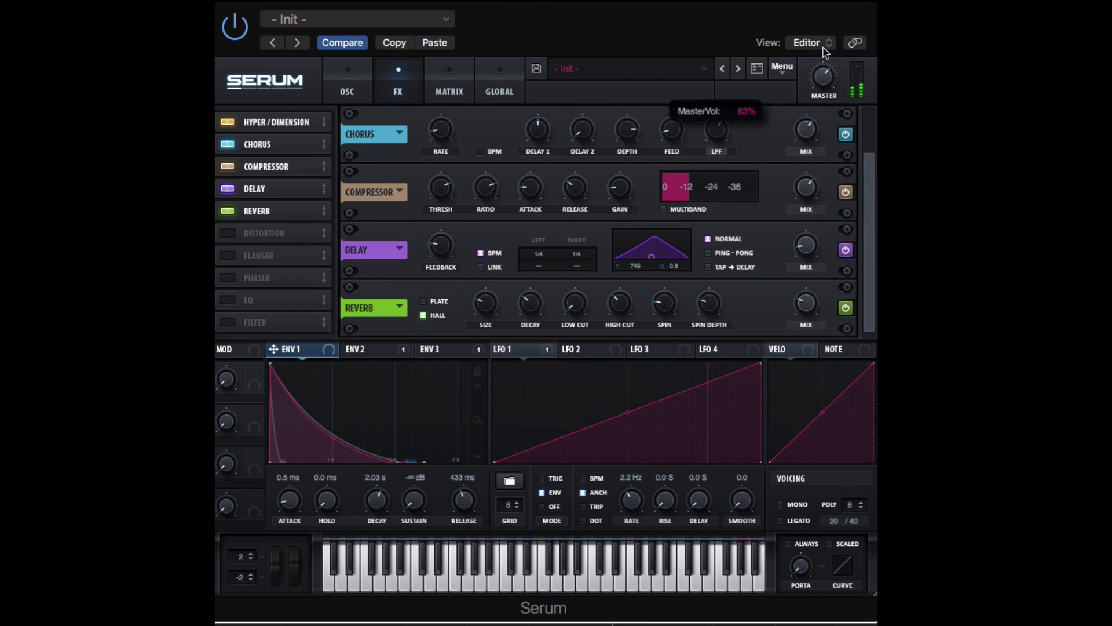
pyautogui.moveTo(810, 194)
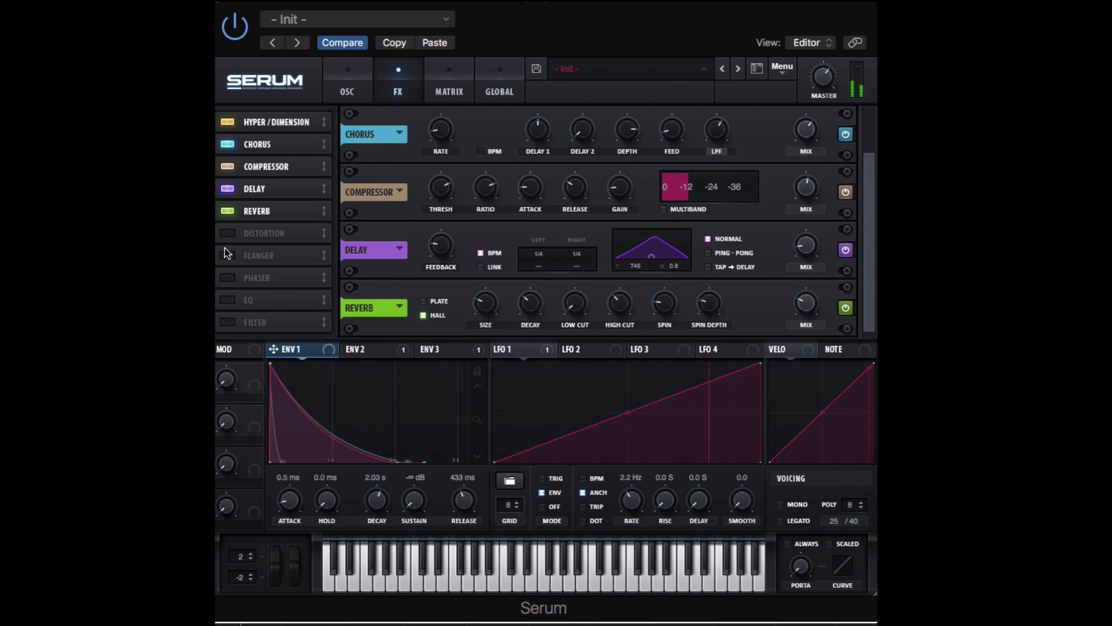
# Enable EQ directly after the reverb and cut the lows with a shelf at about 197 Hz, adjusting its Q.
pyautogui.click(231, 296)
pyautogui.moveTo(242, 298); pyautogui.dragTo(250, 229)
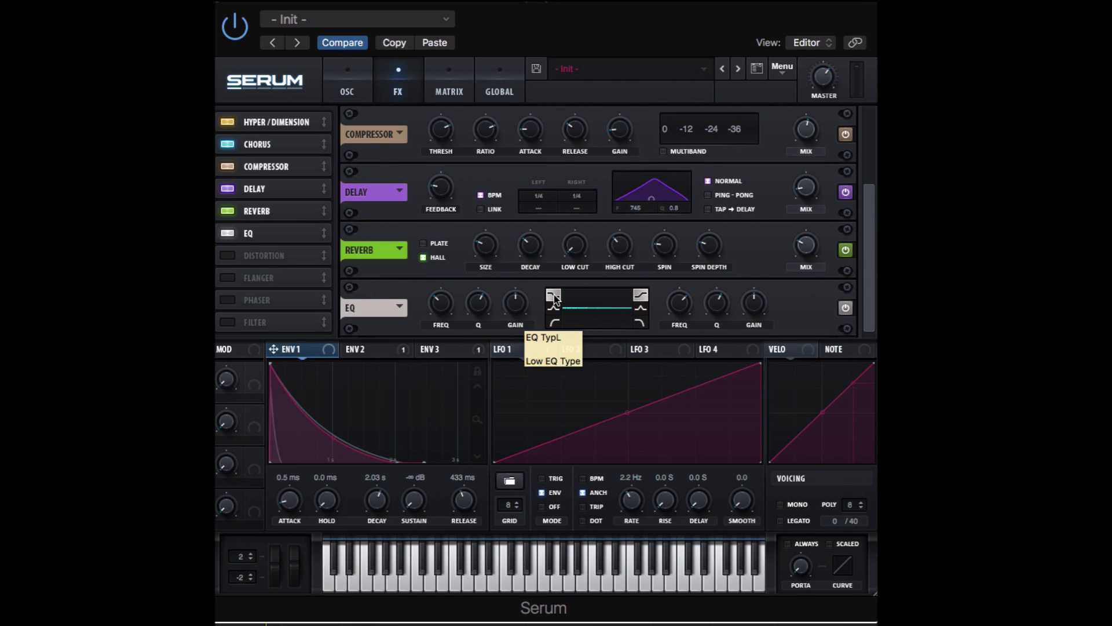
pyautogui.click(443, 304)
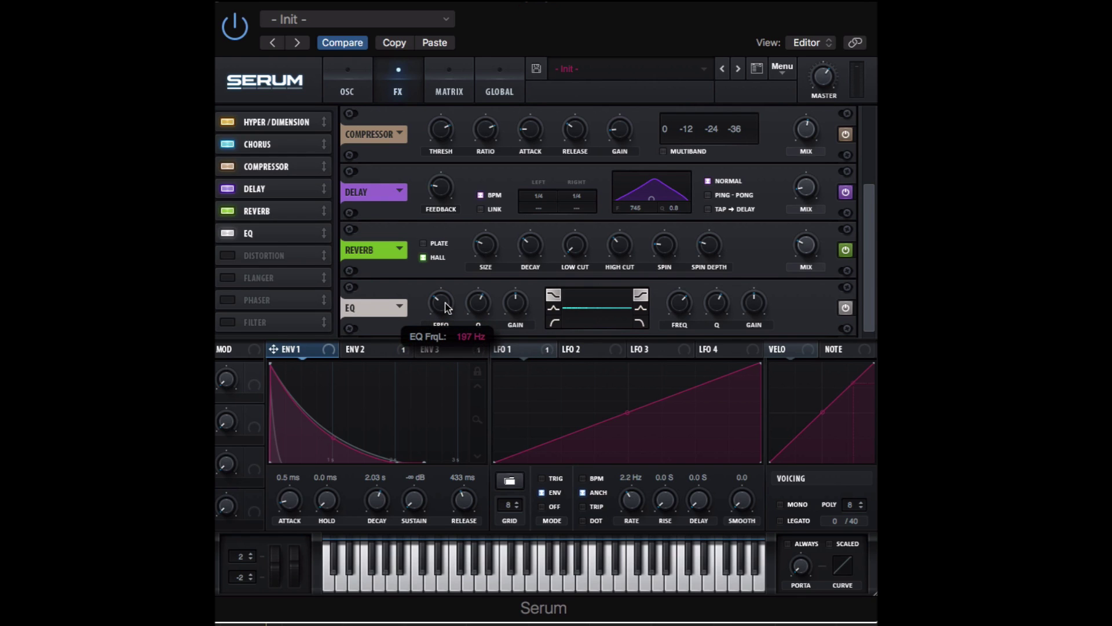
pyautogui.click(481, 304)
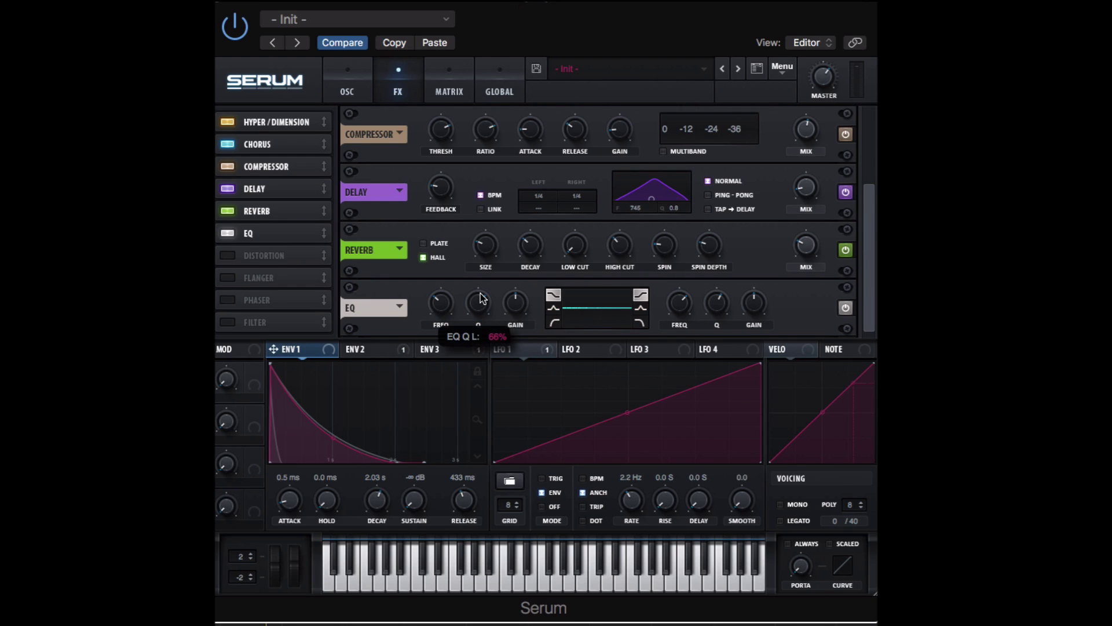
pyautogui.moveTo(513, 307); pyautogui.dragTo(504, 339)
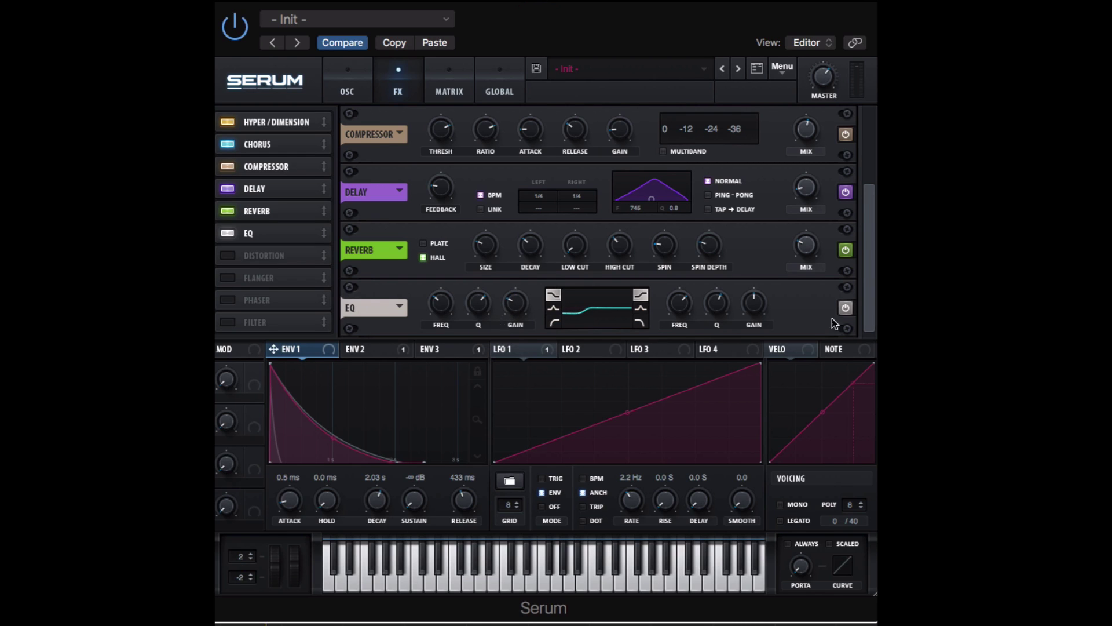
# Boost the EQ's high shelf and fine-tune its frequency, Q and gain.
pyautogui.moveTo(755, 302); pyautogui.dragTo(756, 283)
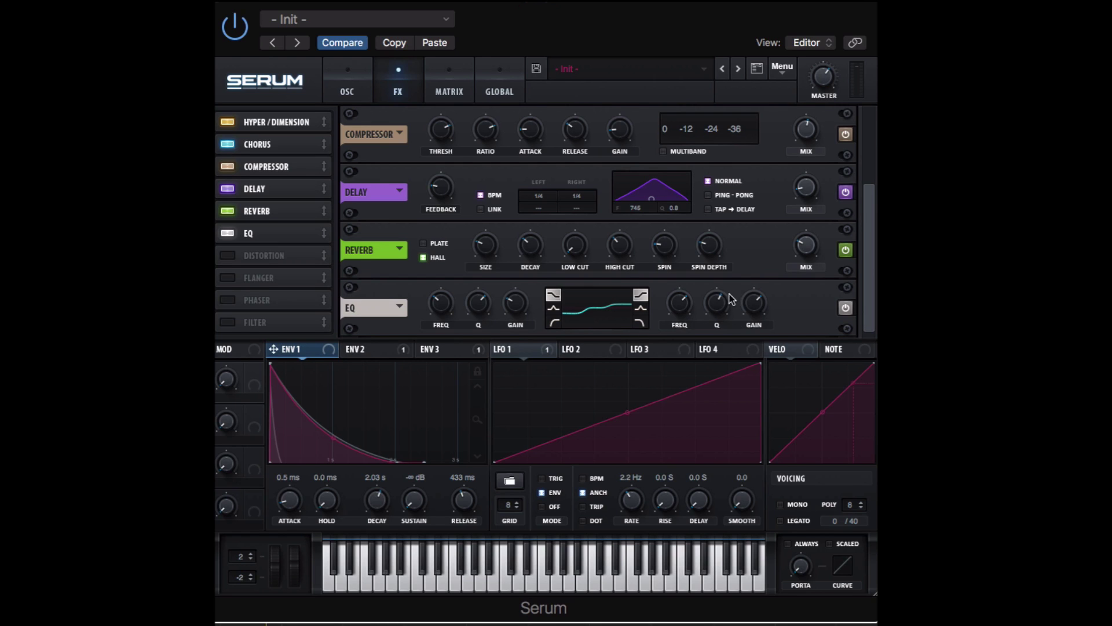
pyautogui.click(673, 307)
pyautogui.moveTo(673, 307); pyautogui.dragTo(689, 308)
pyautogui.moveTo(754, 307)
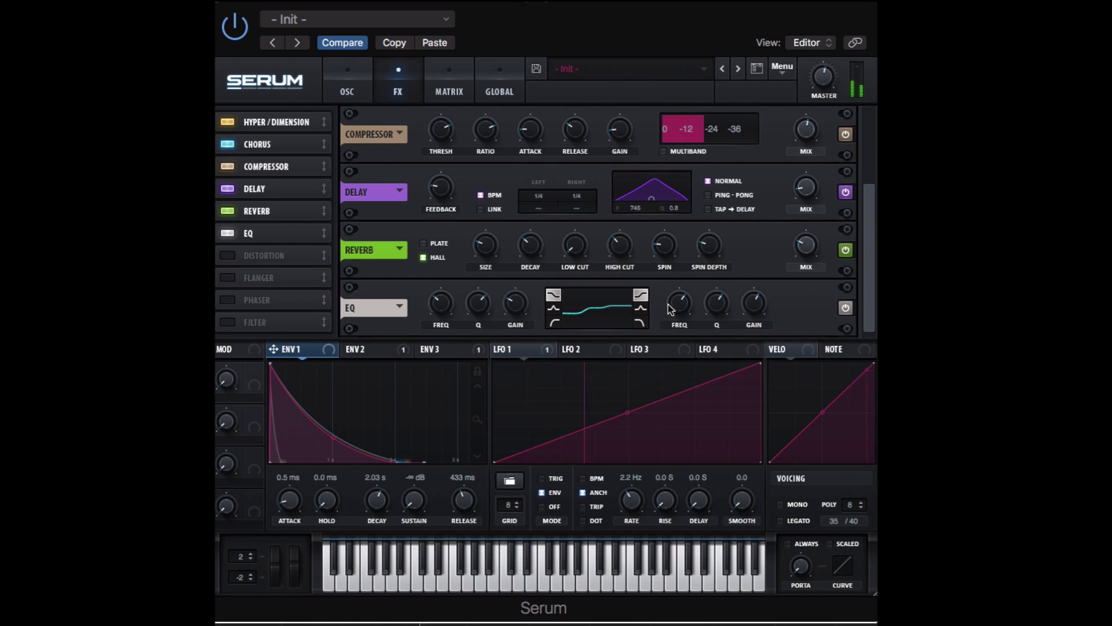
pyautogui.moveTo(715, 304)
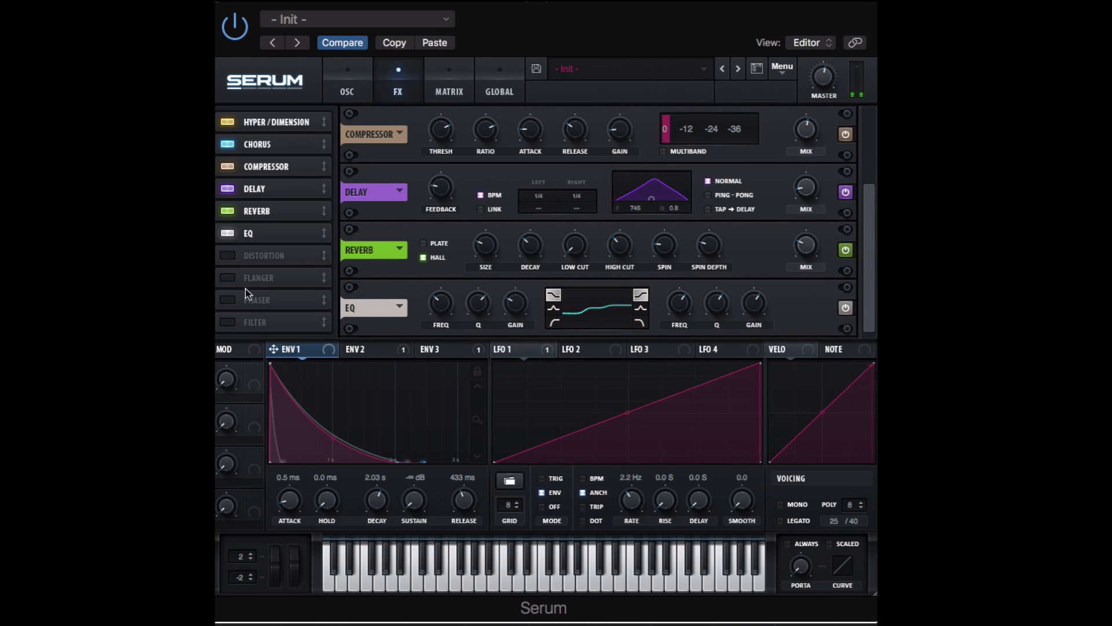
# Enable the Filter effect directly after the EQ with the Combs type and adjust its cutoff, resonance, drive and mix.
pyautogui.click(228, 323)
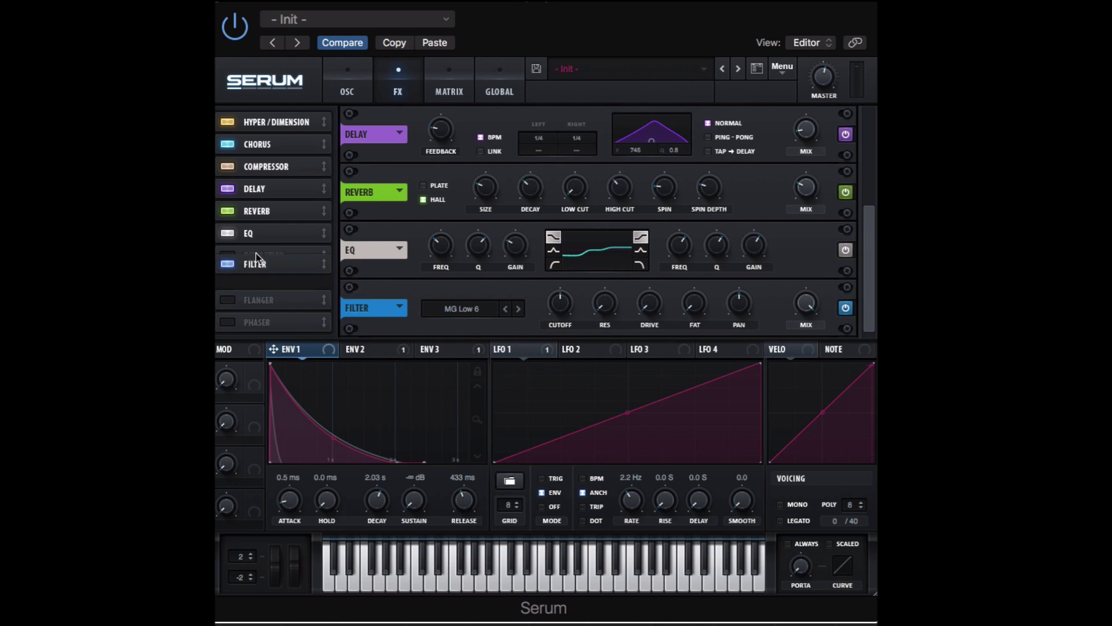
pyautogui.click(457, 309)
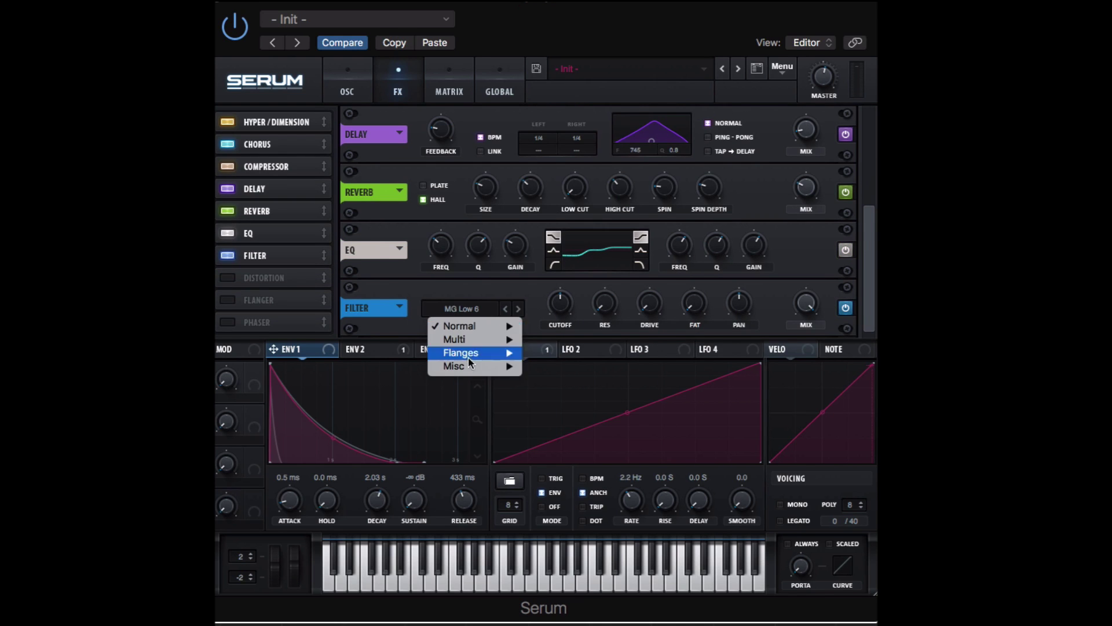
pyautogui.moveTo(469, 352)
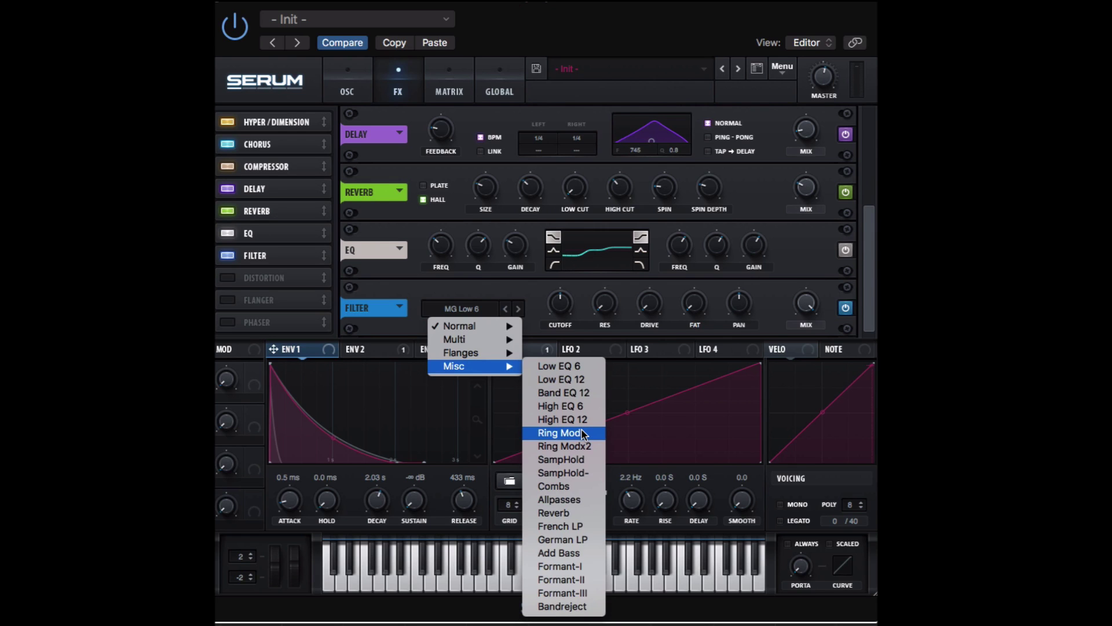
pyautogui.click(586, 486)
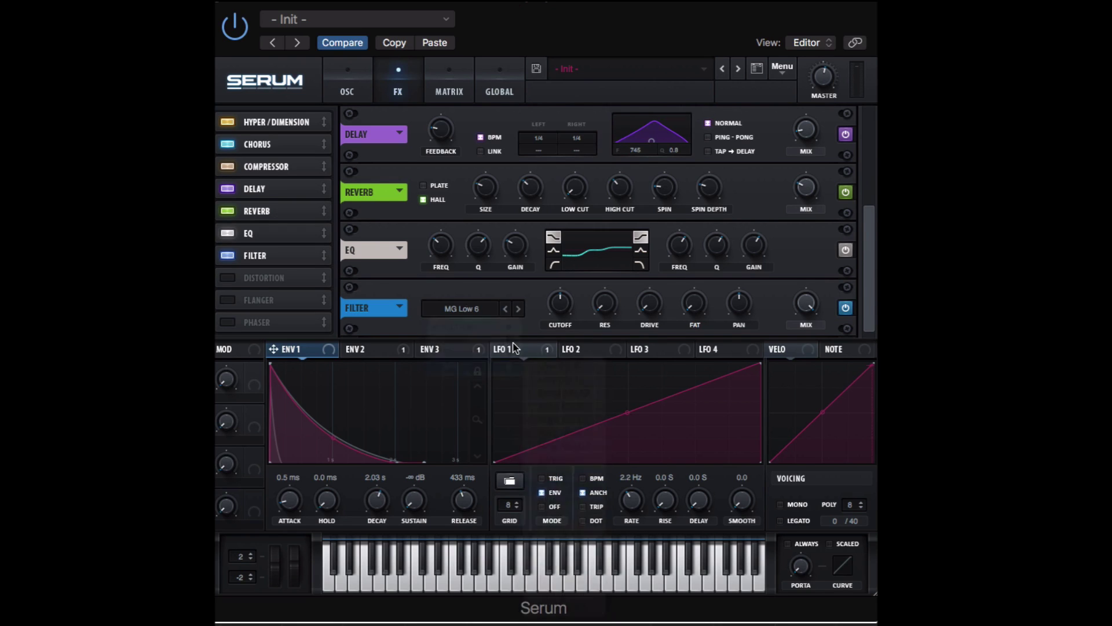
pyautogui.moveTo(513, 348)
pyautogui.moveTo(612, 306); pyautogui.dragTo(611, 202)
pyautogui.moveTo(646, 302); pyautogui.dragTo(653, 286)
pyautogui.moveTo(654, 302)
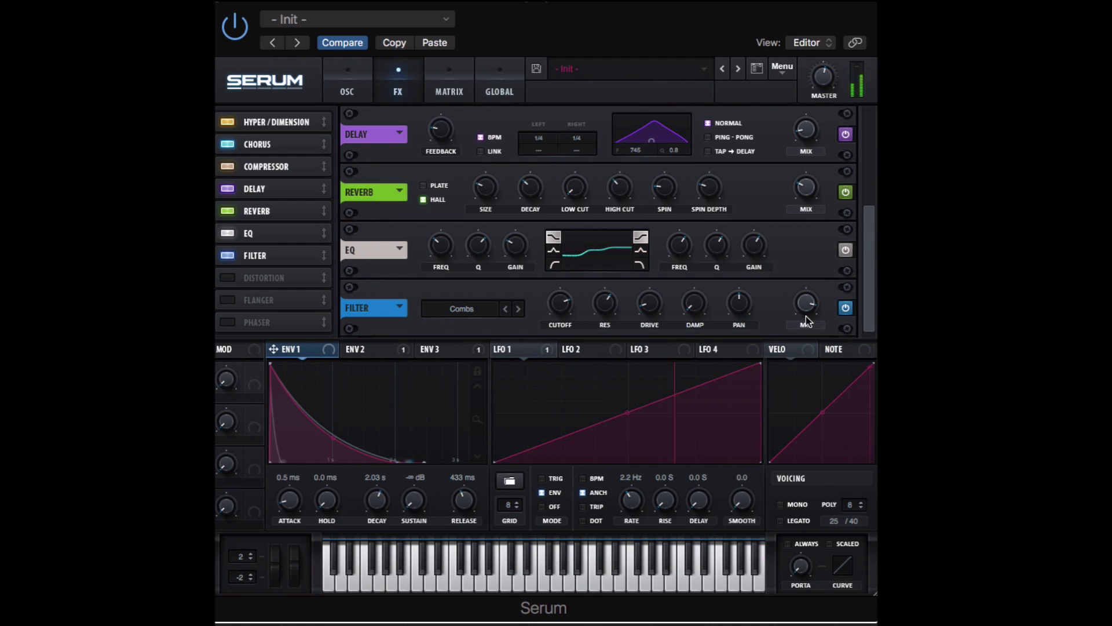
# Compare the sound with the Combs filter effect bypassed and enabled, leaving it on.
pyautogui.scroll(1, 252, 281)
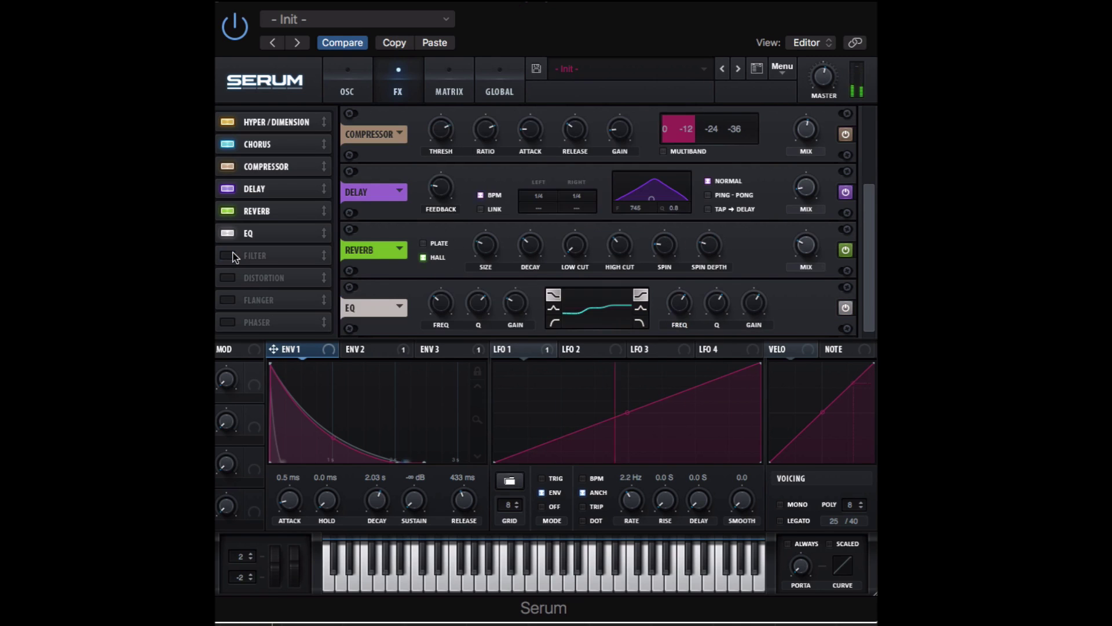
pyautogui.scroll(-1, 247, 269)
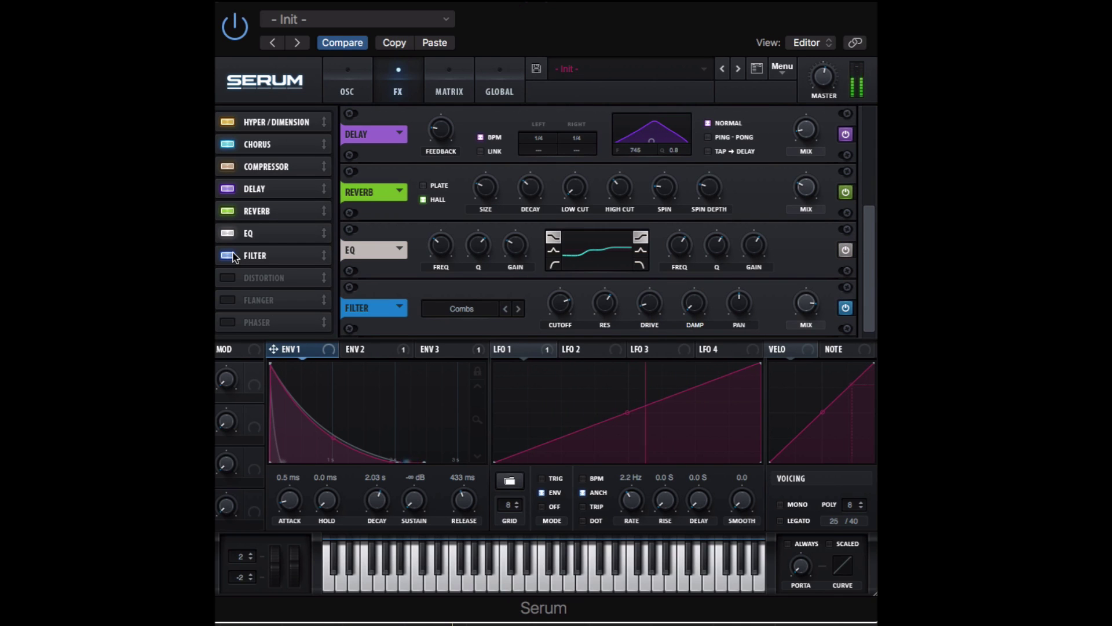
pyautogui.click(232, 256)
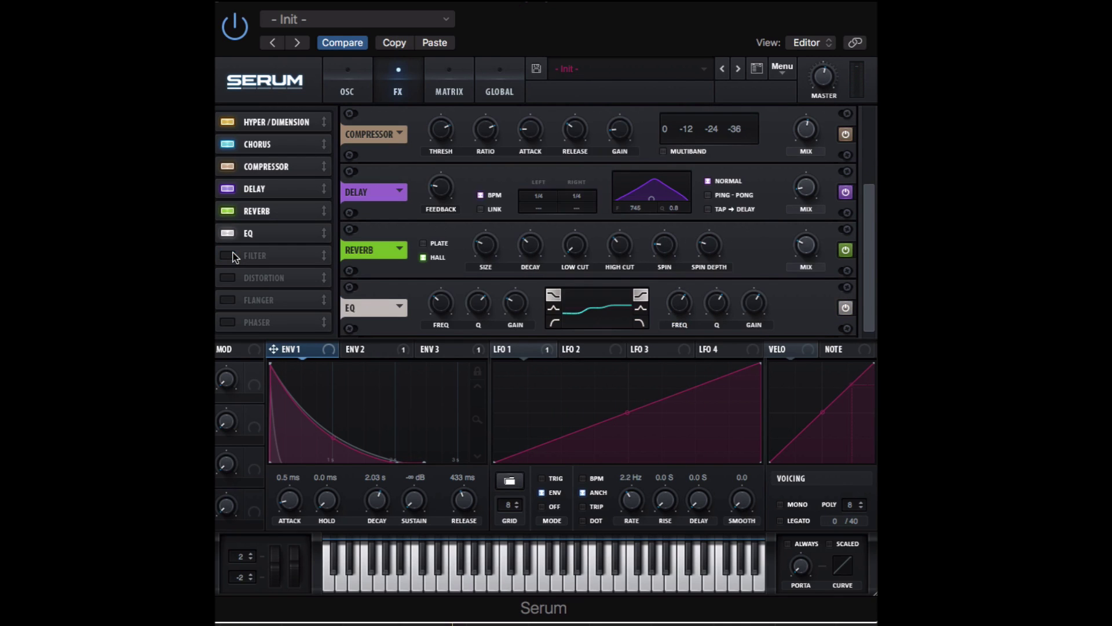
pyautogui.click(232, 256)
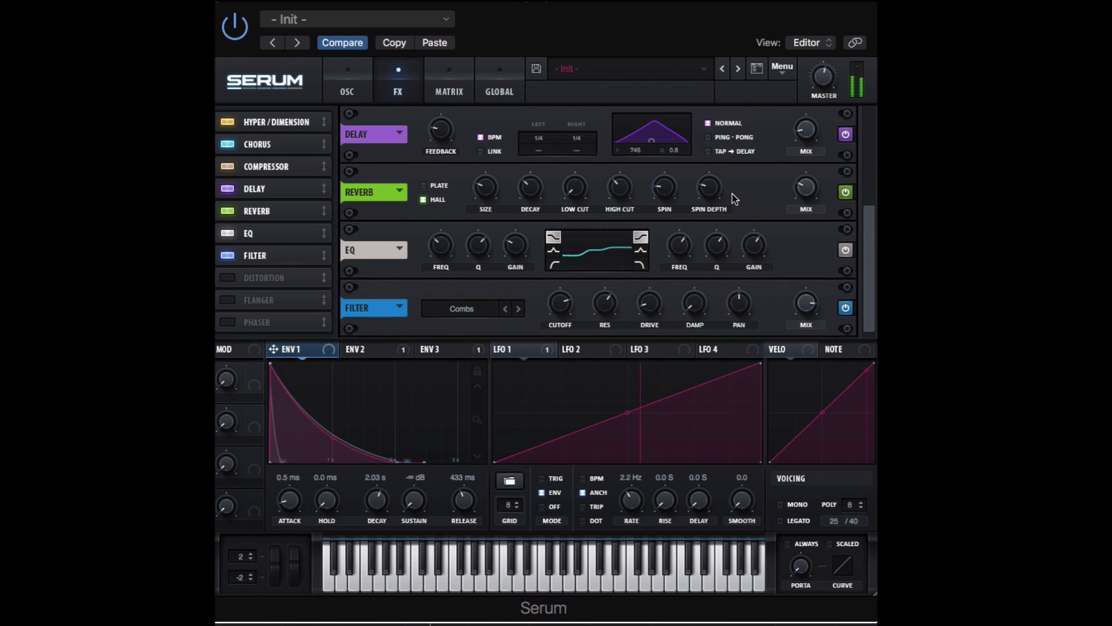
# Fine-tune the master volume and set the noise oscillator's level to about 20%.
pyautogui.moveTo(821, 78)
pyautogui.click(333, 90)
pyautogui.moveTo(307, 295)
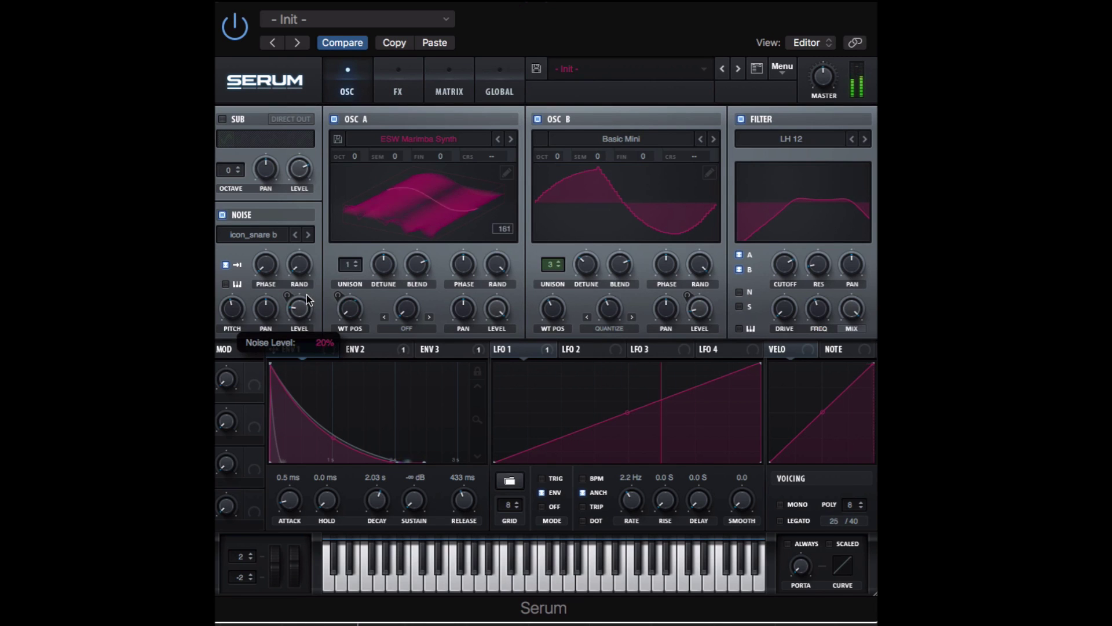
# Assign Env 2 to modulate the cutoff of the LH 12 filter.
pyautogui.moveTo(789, 258)
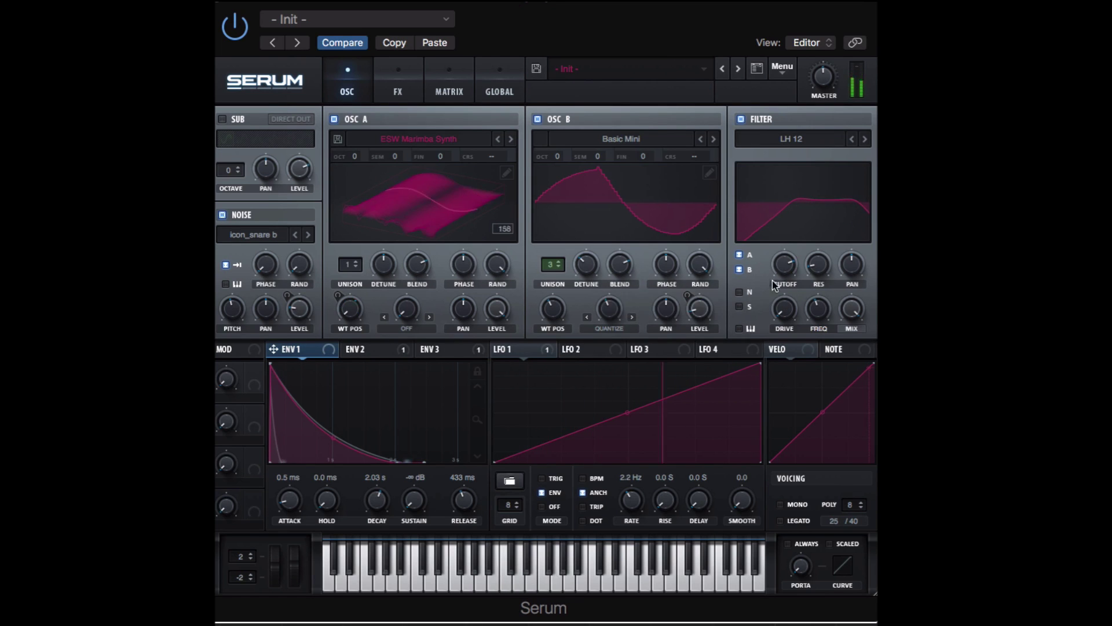
pyautogui.click(383, 349)
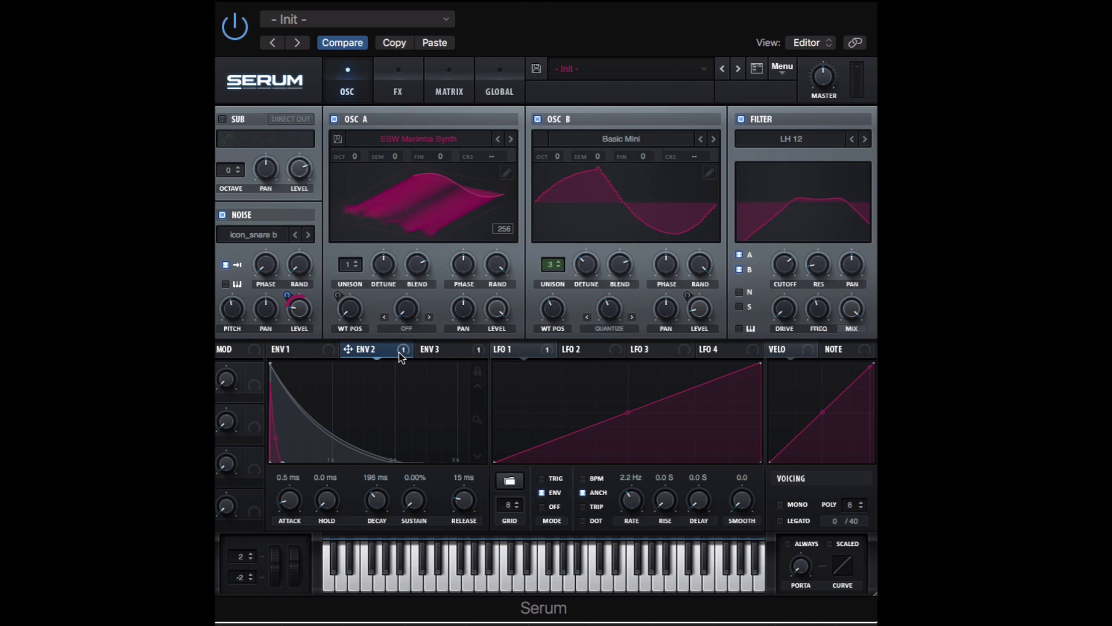
pyautogui.moveTo(348, 350); pyautogui.dragTo(760, 272)
# Reduce the reverb's size and decay, set its mix to about 67%, and raise the chorus rate and mix.
pyautogui.click(398, 87)
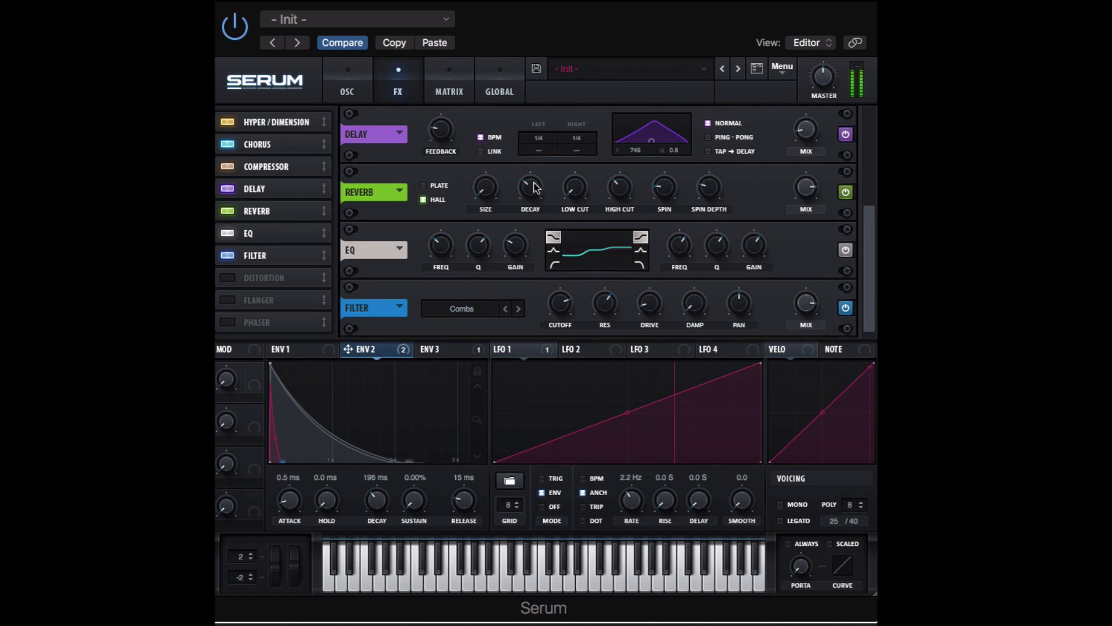
pyautogui.moveTo(530, 200)
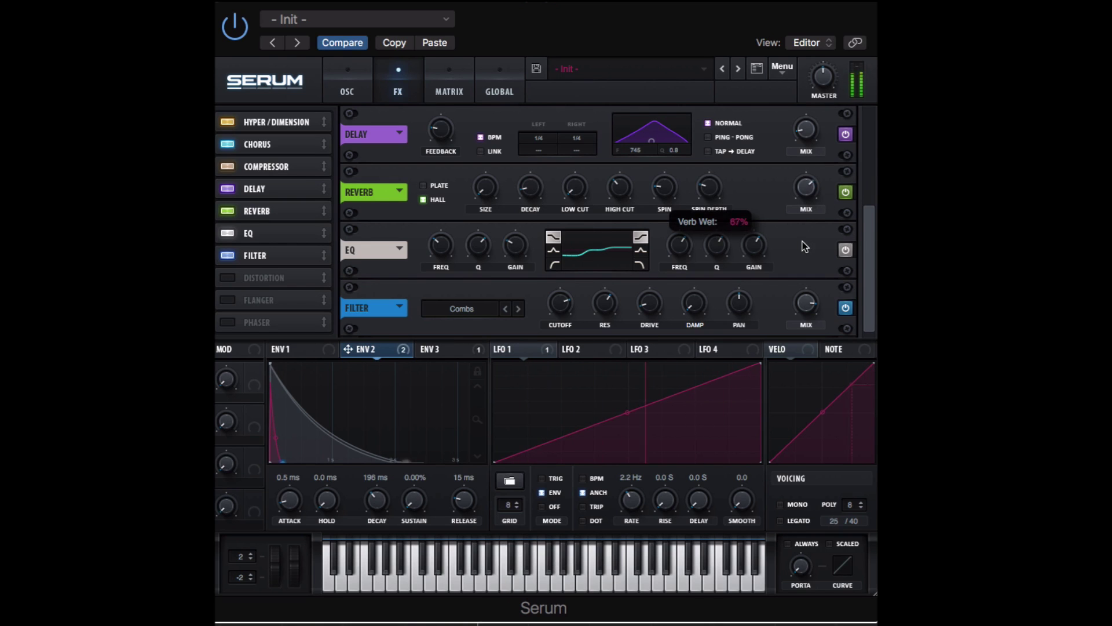
pyautogui.scroll(2, 754, 173)
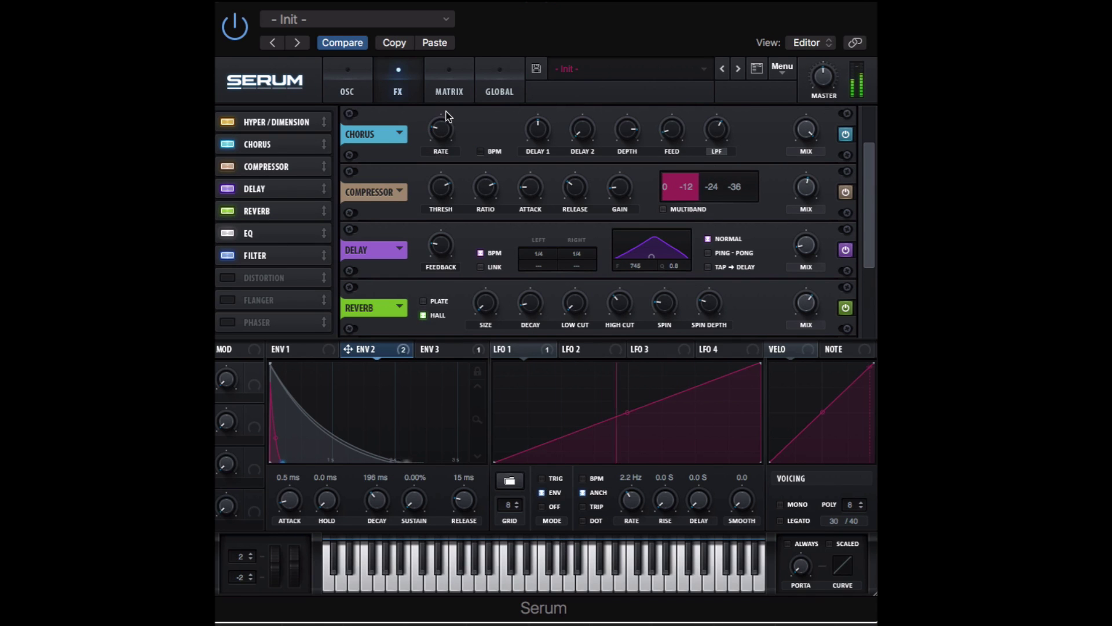
# Adjust the Combs filter's cutoff and mix and set the reverb decay to about 4.8 s, finishing on the oscillator page.
pyautogui.click(260, 253)
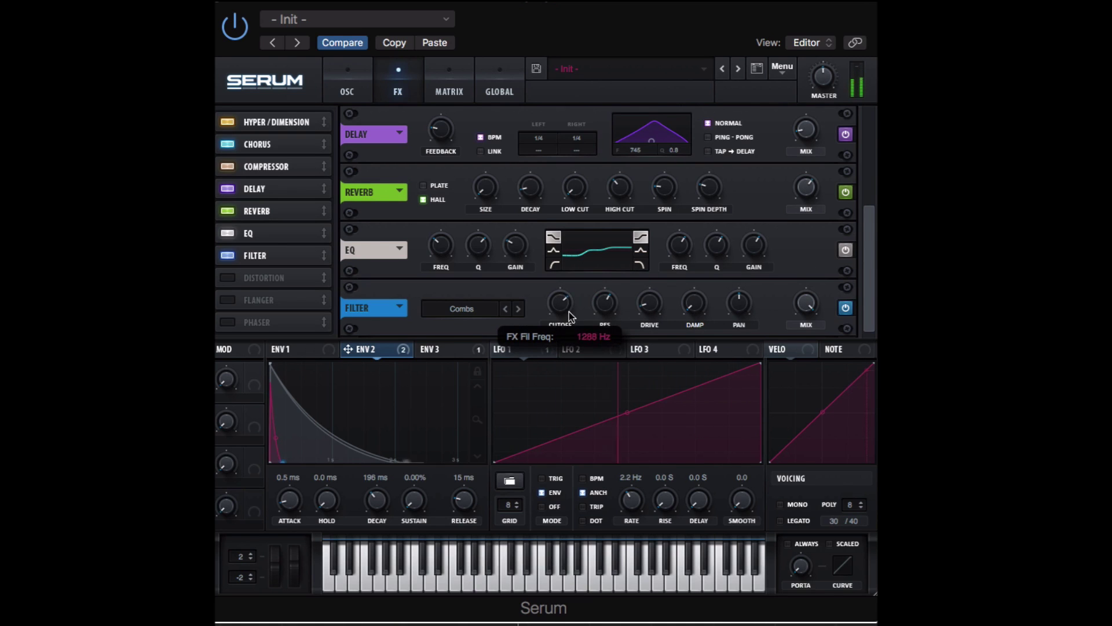
pyautogui.moveTo(569, 315); pyautogui.dragTo(572, 306)
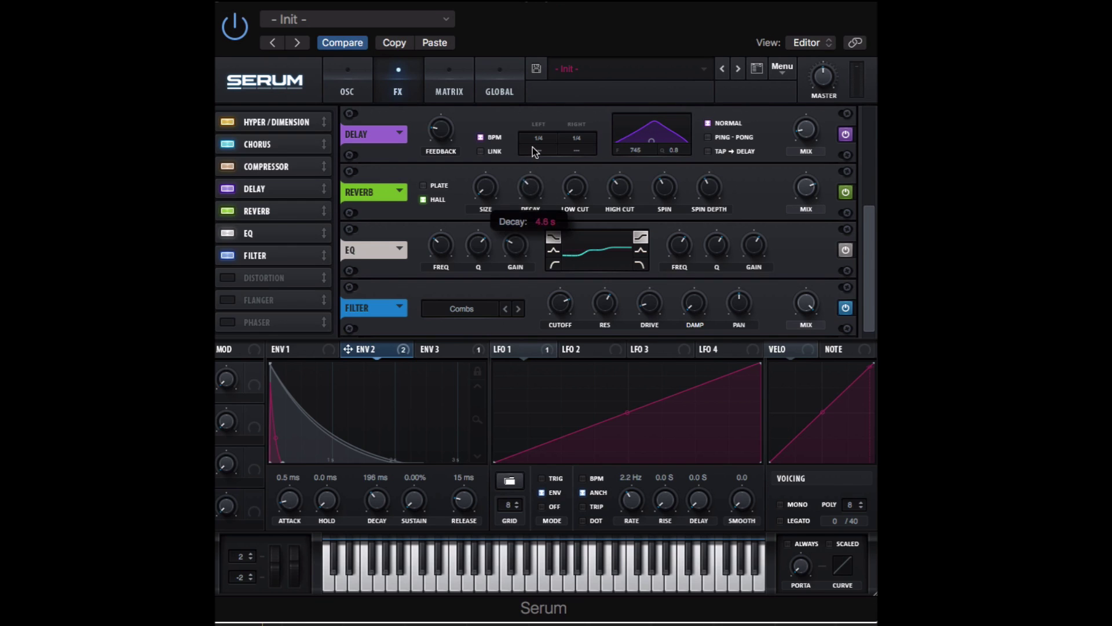
pyautogui.moveTo(533, 147)
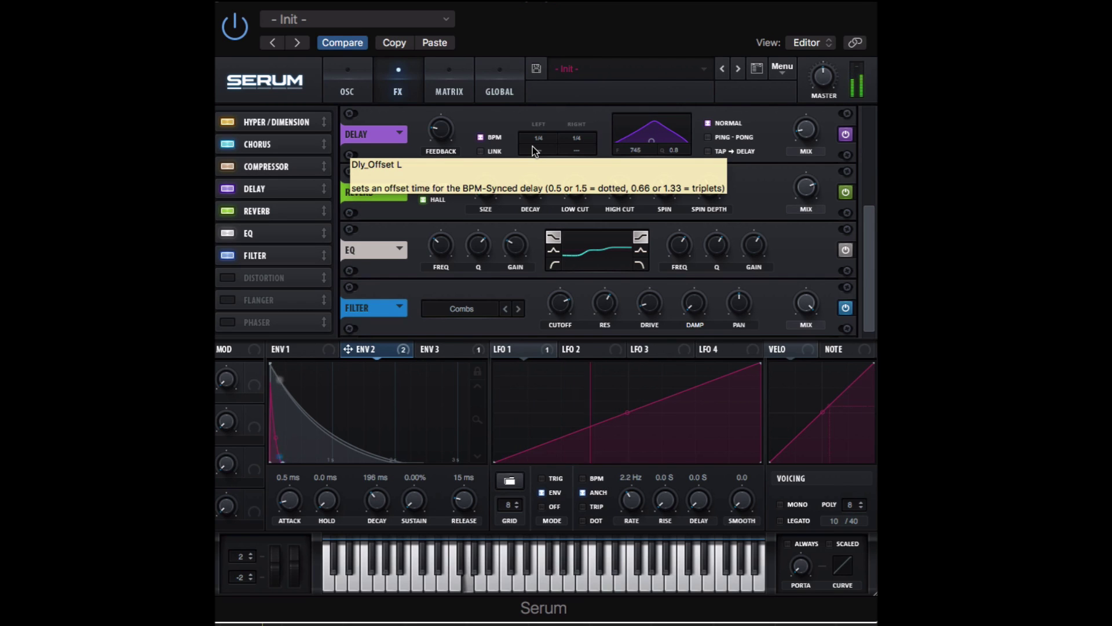
pyautogui.click(347, 80)
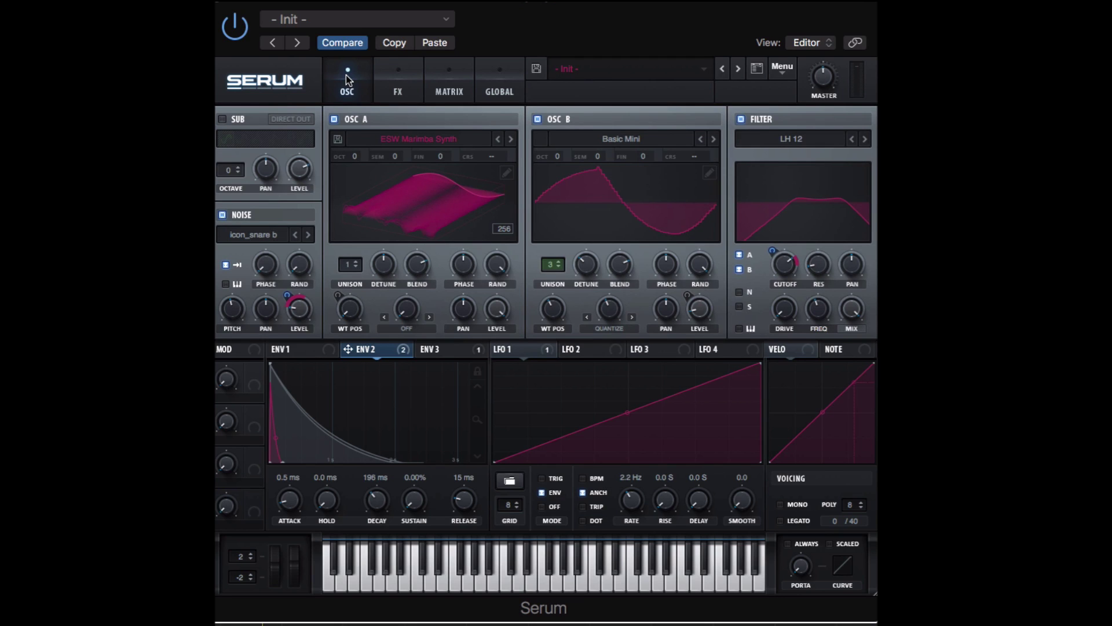